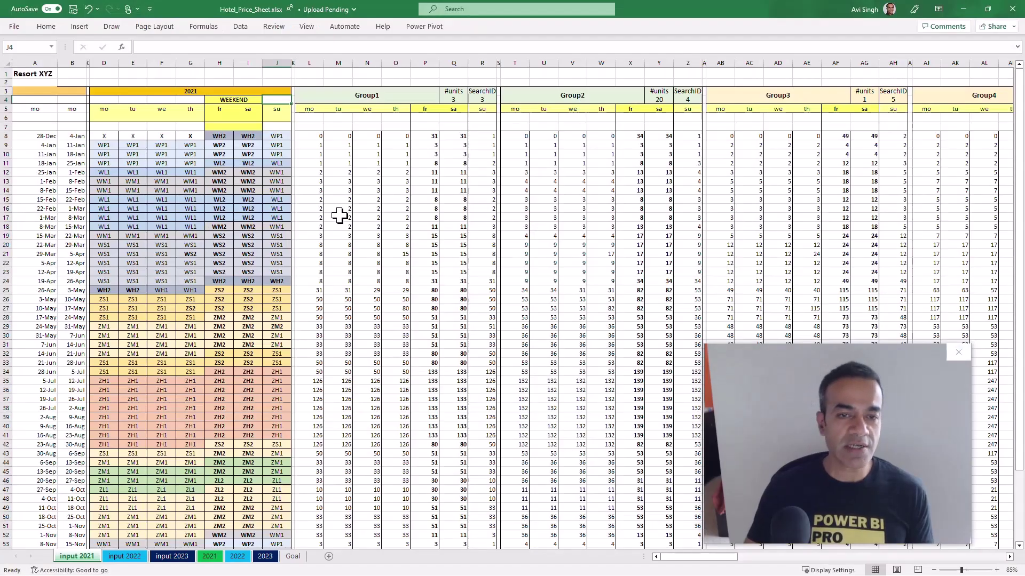
Step: Compare the weekly price layout on the input 2021 sheet with the daily tables on the 2021 and Goal sheets
click(339, 216)
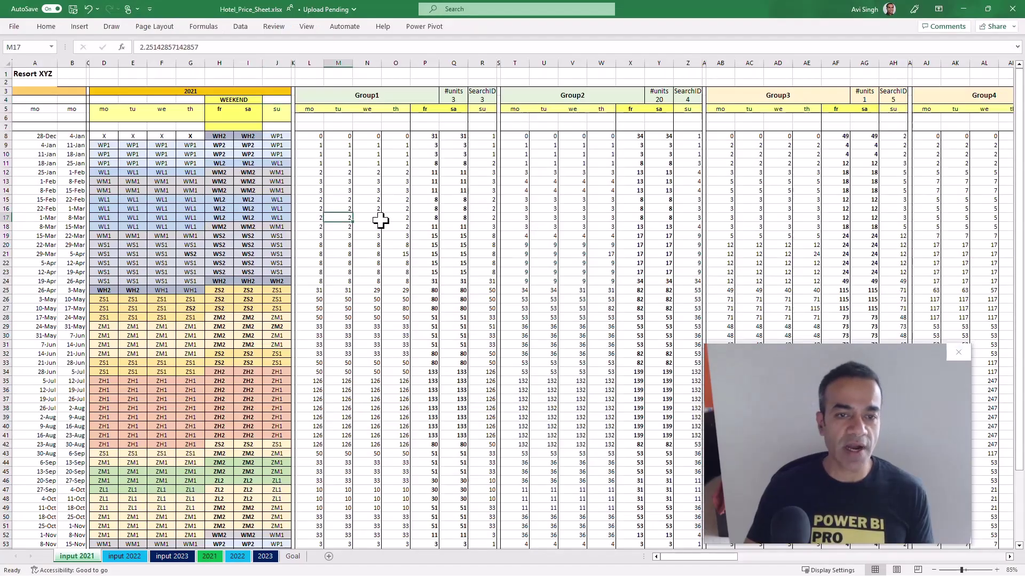
key(ctrl+Home)
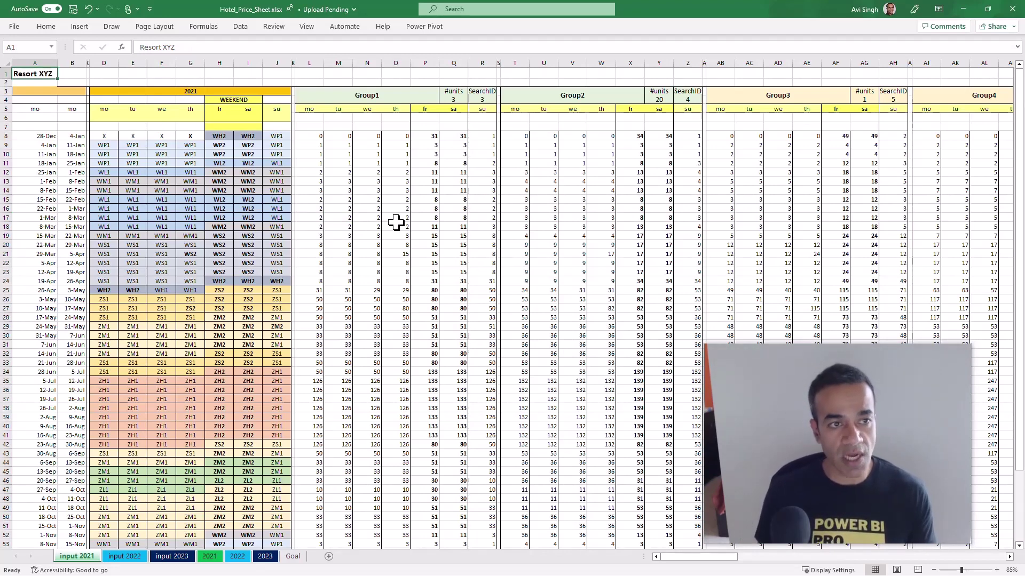
key(Down)
key(Down)
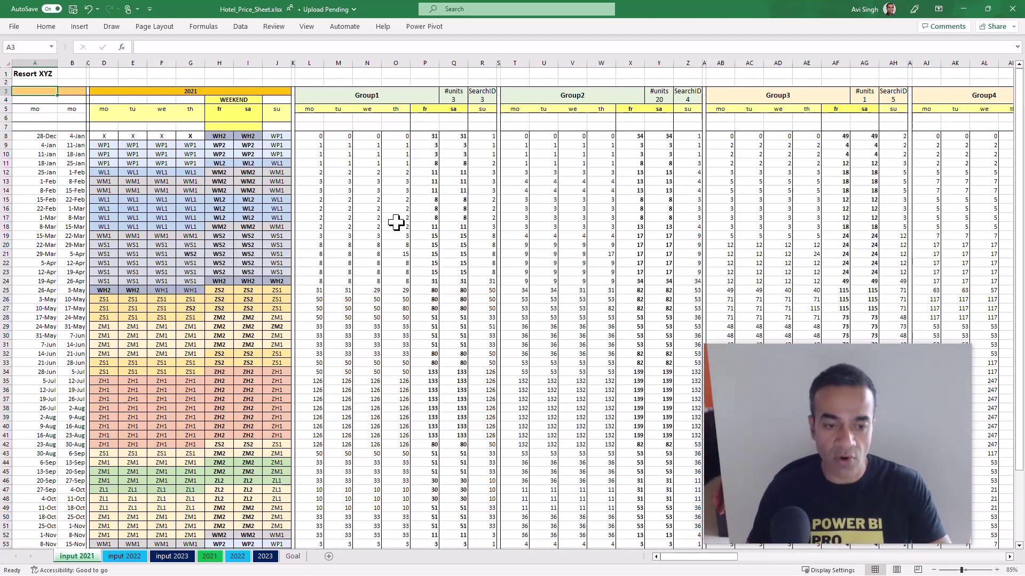
click(209, 556)
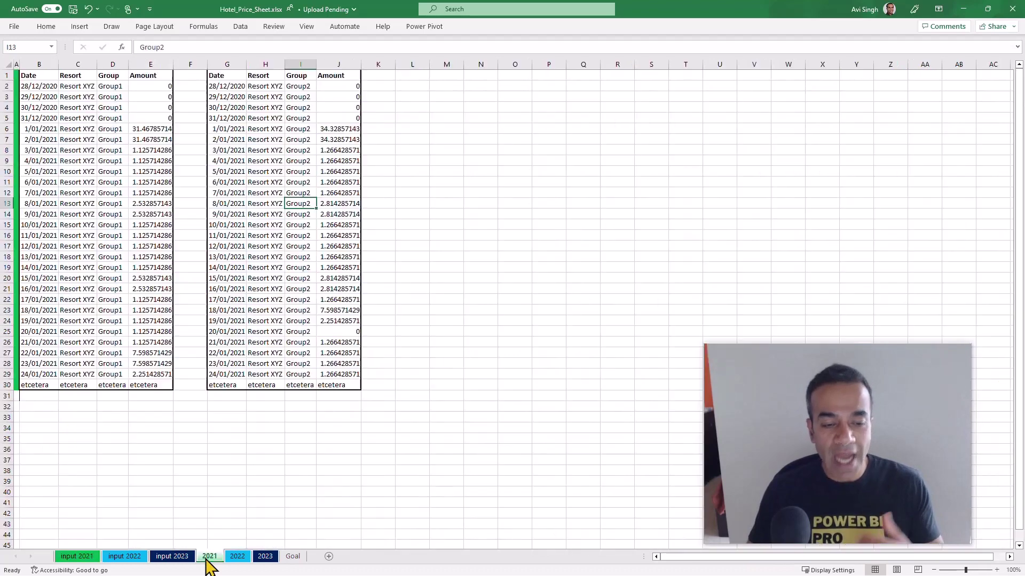
click(292, 557)
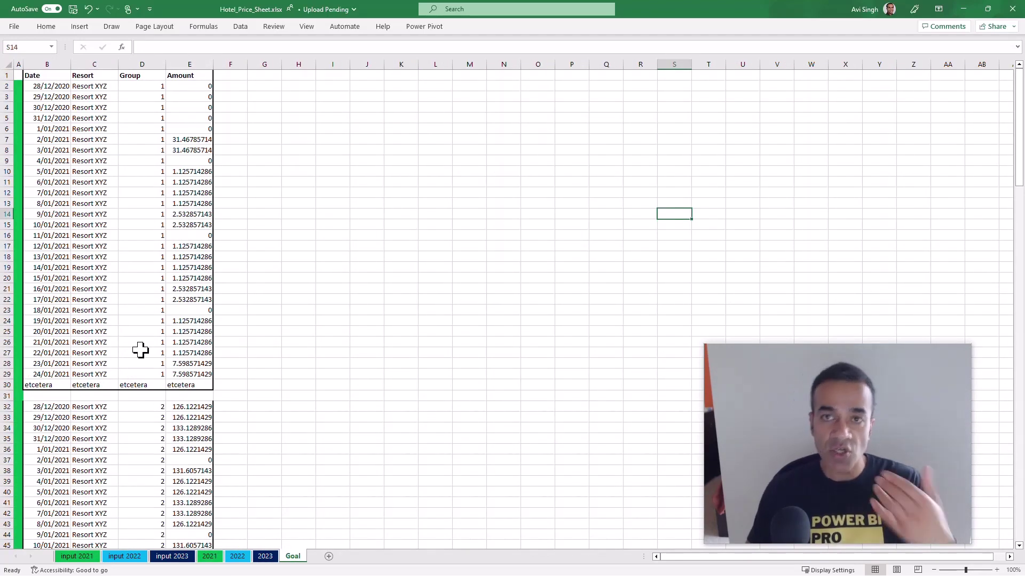
click(77, 557)
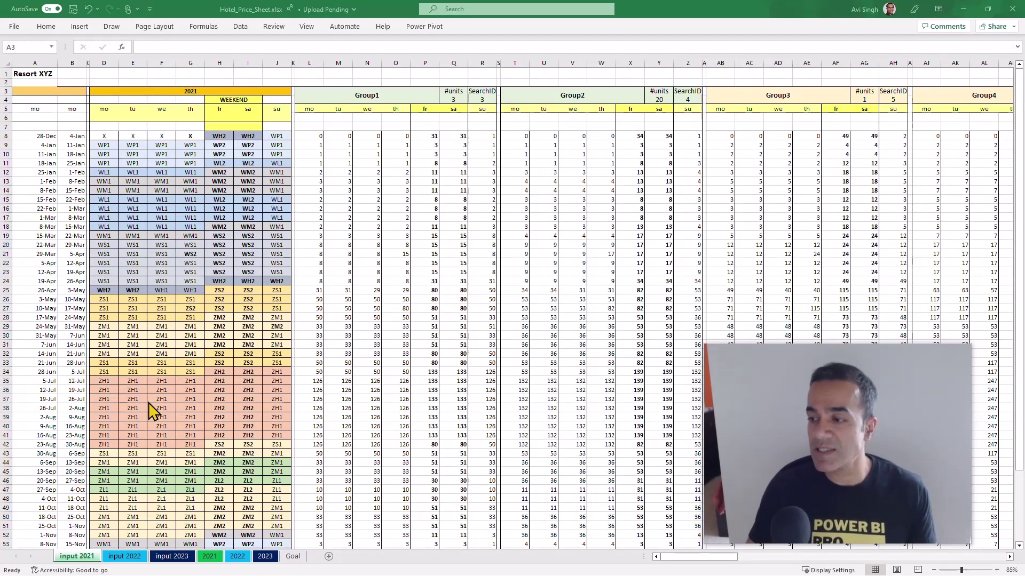
Step: Switch to the workbook copy with the Step sheets and review the 2021 output, Step1's weekly row and Step2's weekday list
key(alt+Tab)
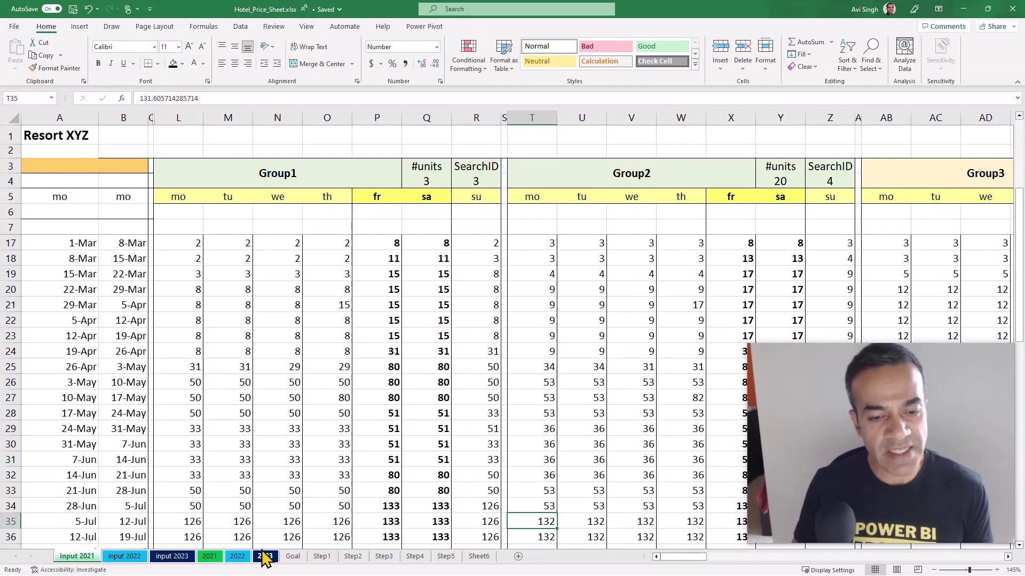
click(210, 556)
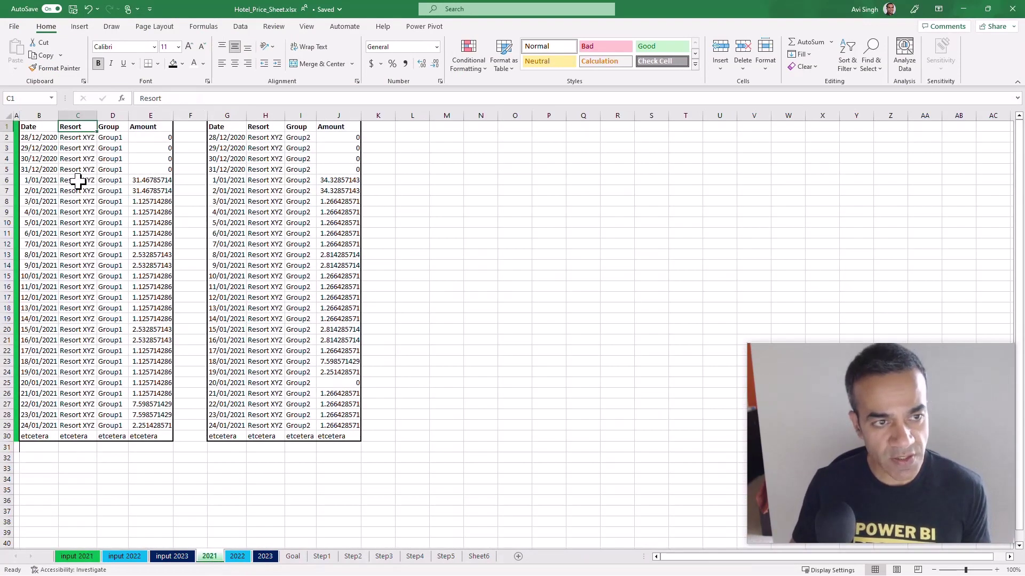
click(322, 557)
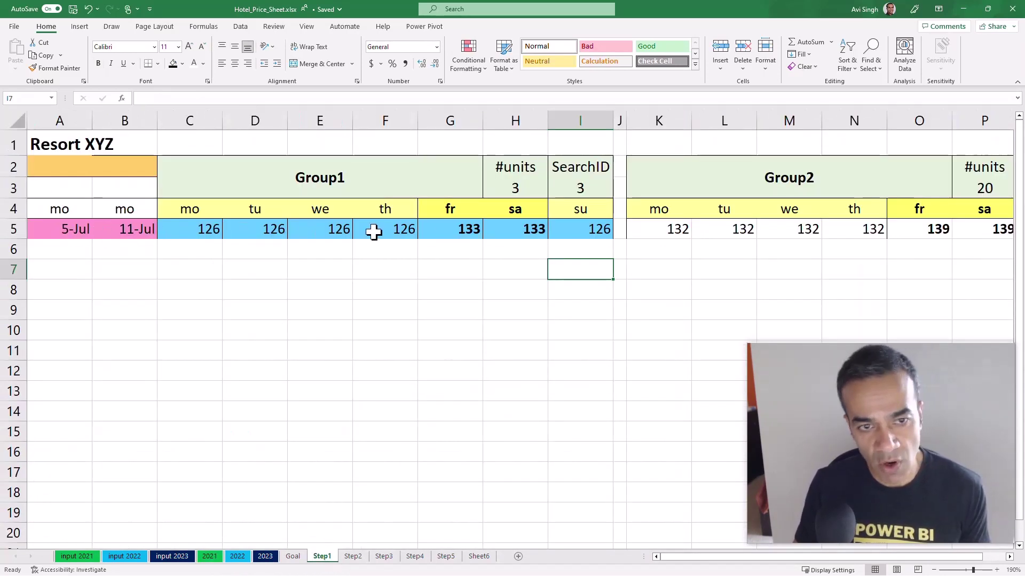
click(50, 230)
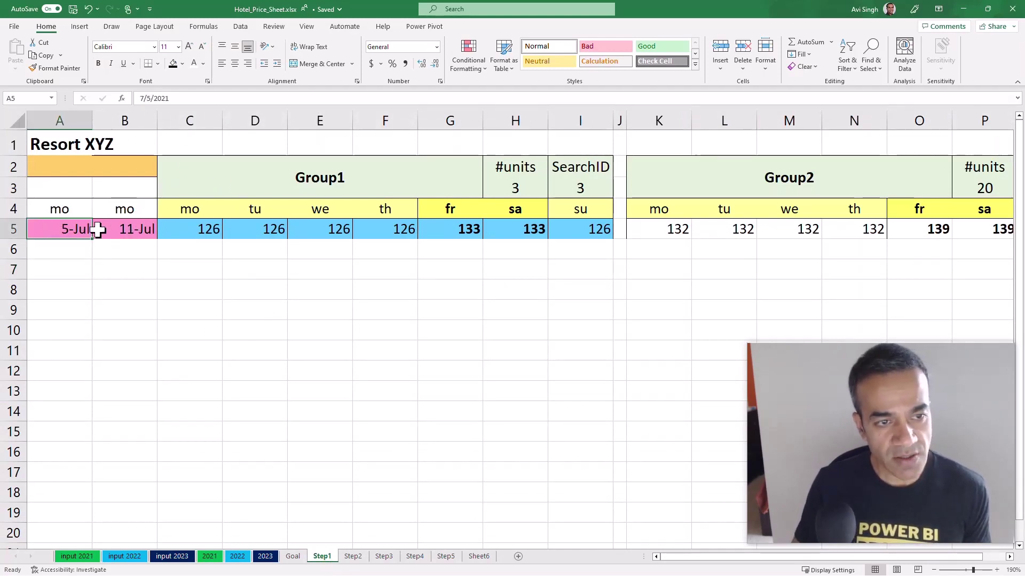
drag(97, 229, 587, 230)
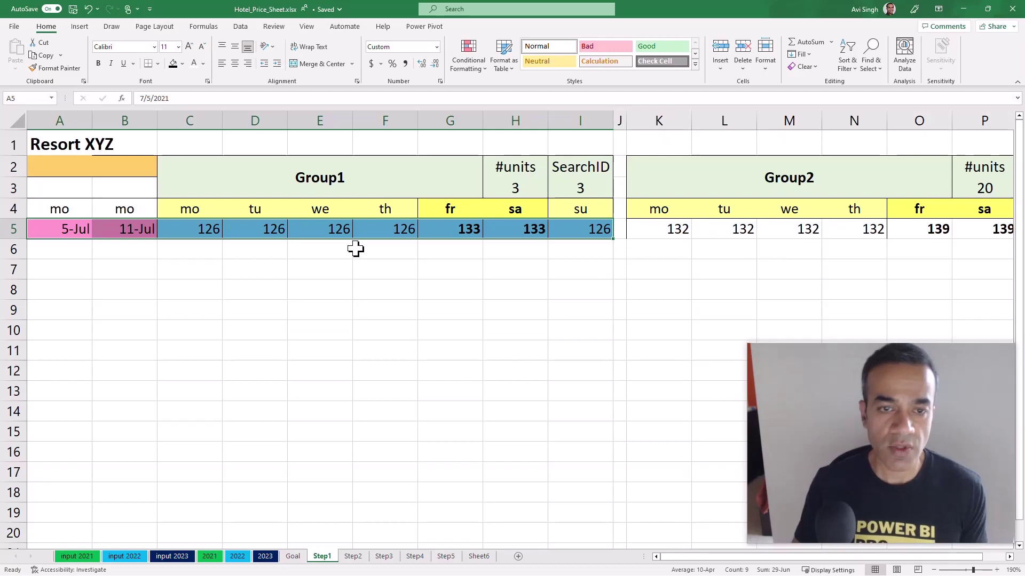
click(353, 556)
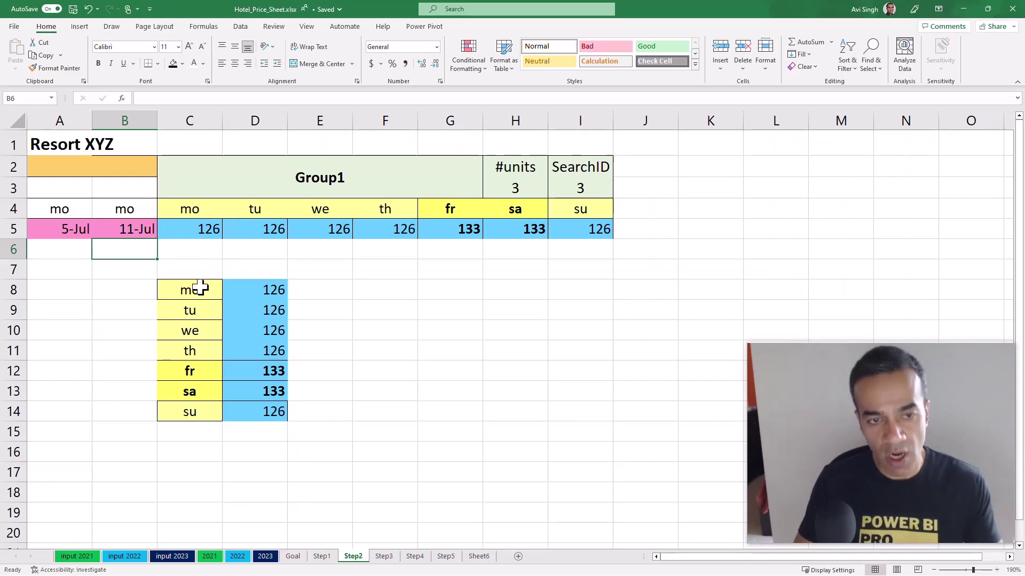
drag(203, 211, 584, 223)
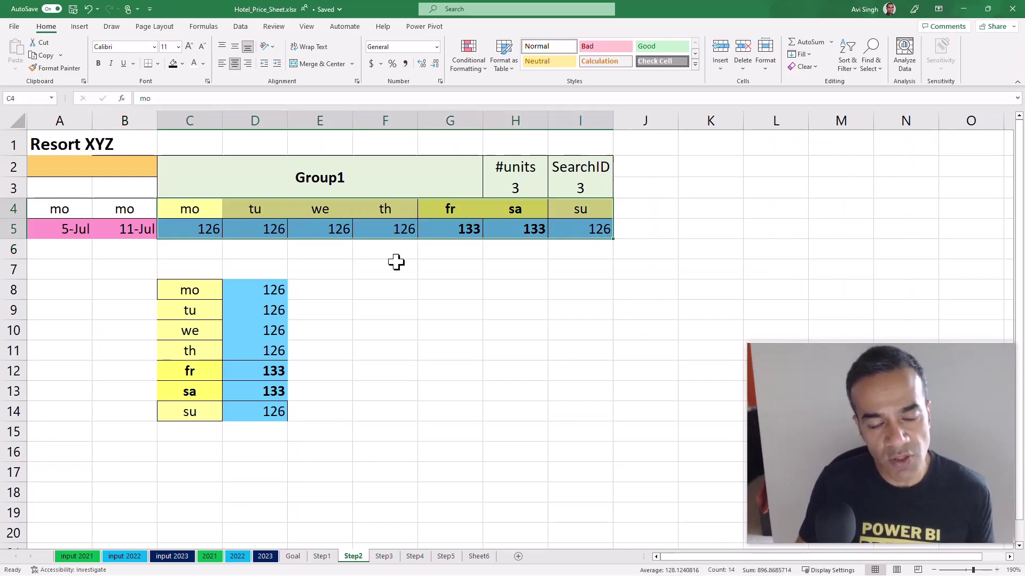
drag(188, 298, 247, 416)
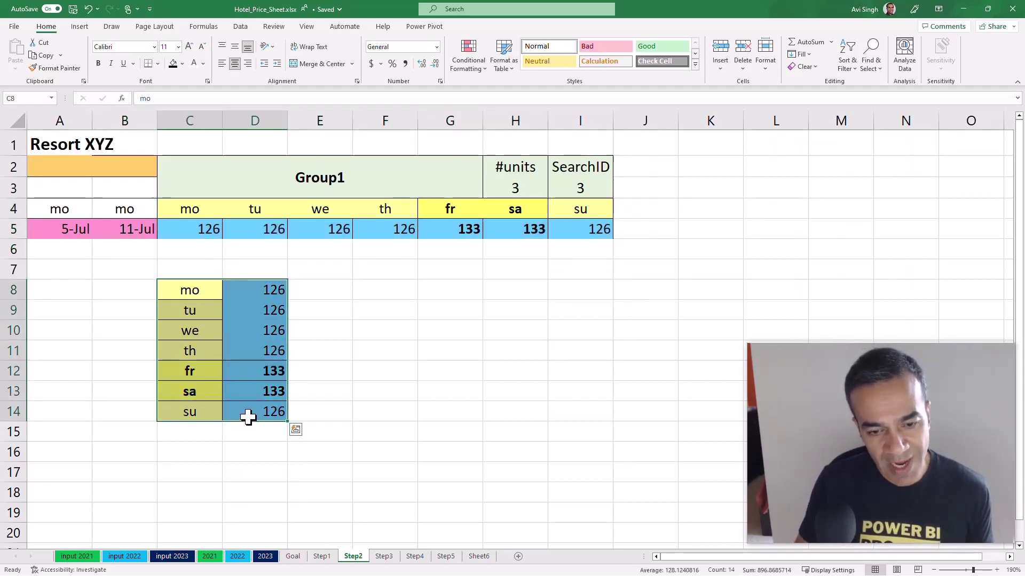
Step: Review sheets Step3, Step4, Step5 and Sheet6, examining how the start and end dates map onto the weekday price rows
click(384, 557)
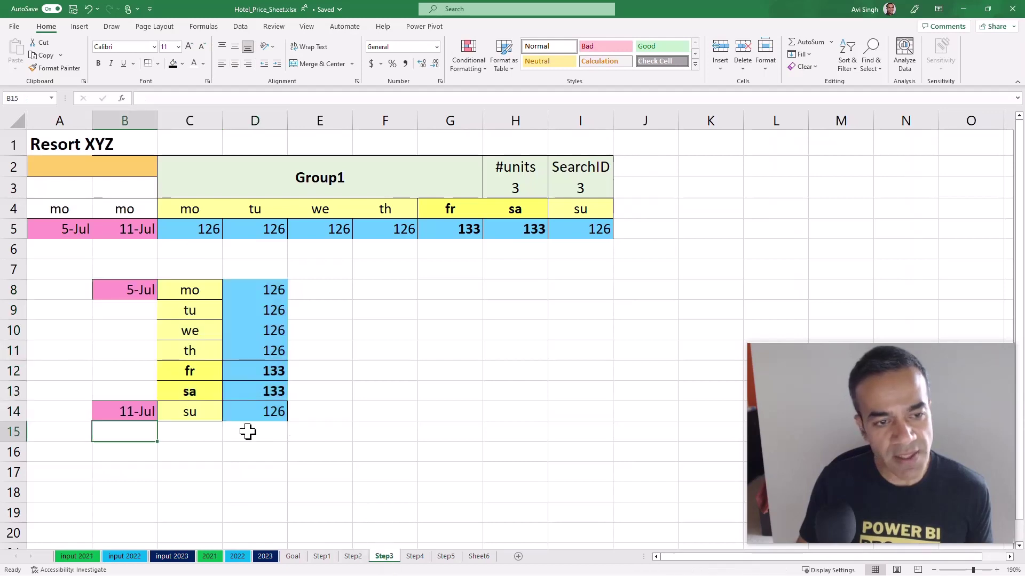
click(128, 292)
click(130, 411)
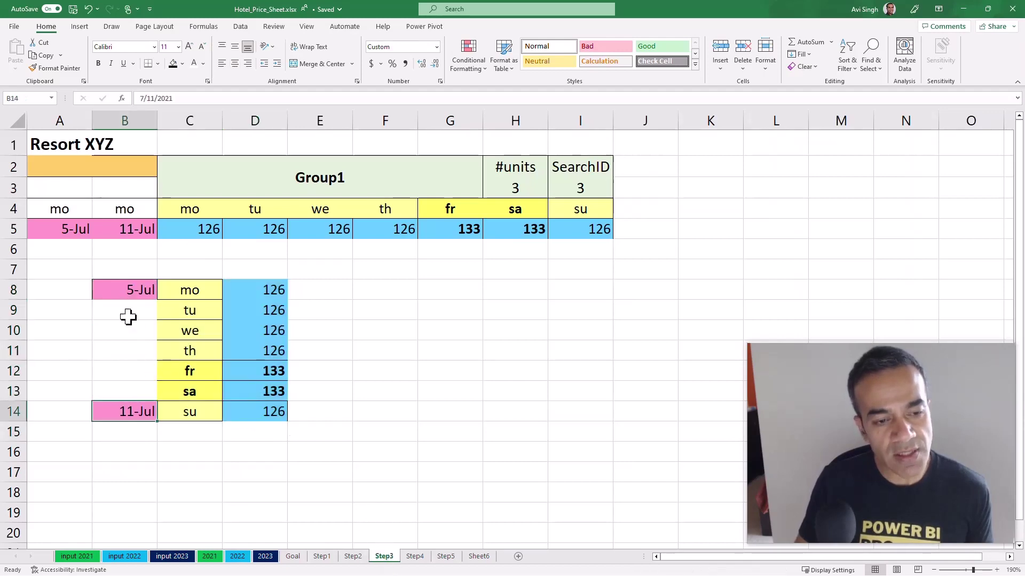
drag(63, 233, 114, 229)
click(137, 288)
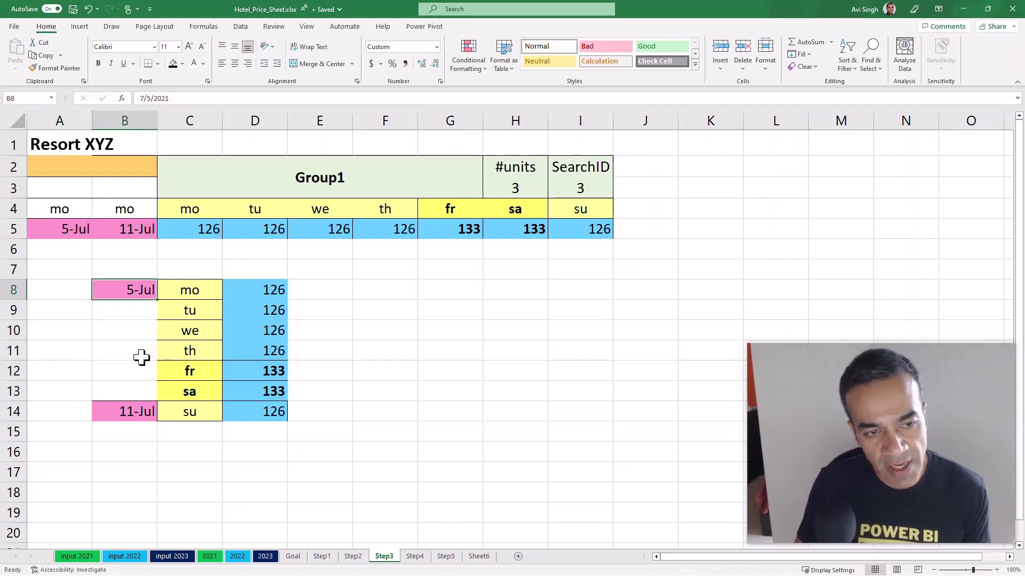
click(134, 411)
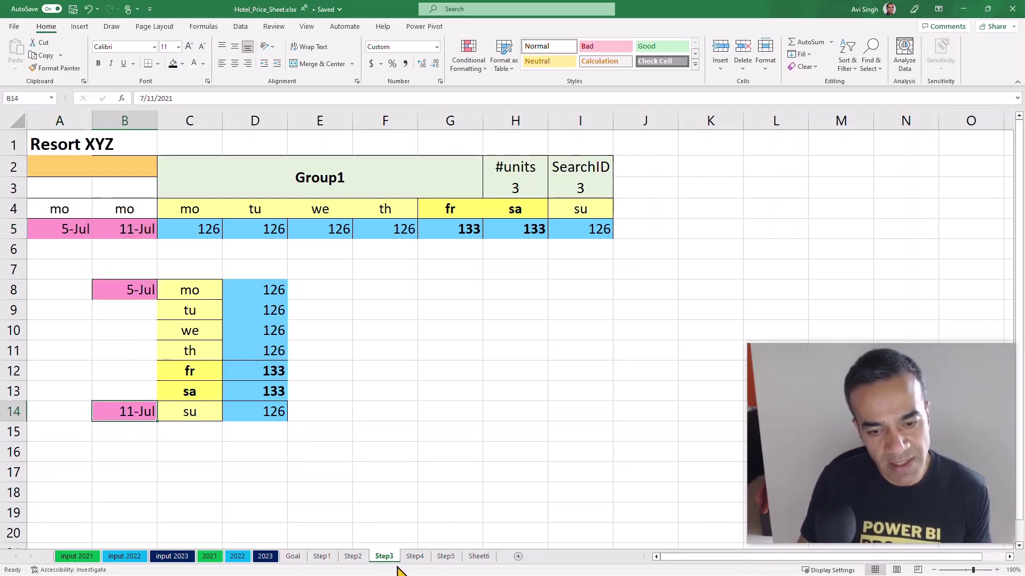
click(416, 557)
click(133, 307)
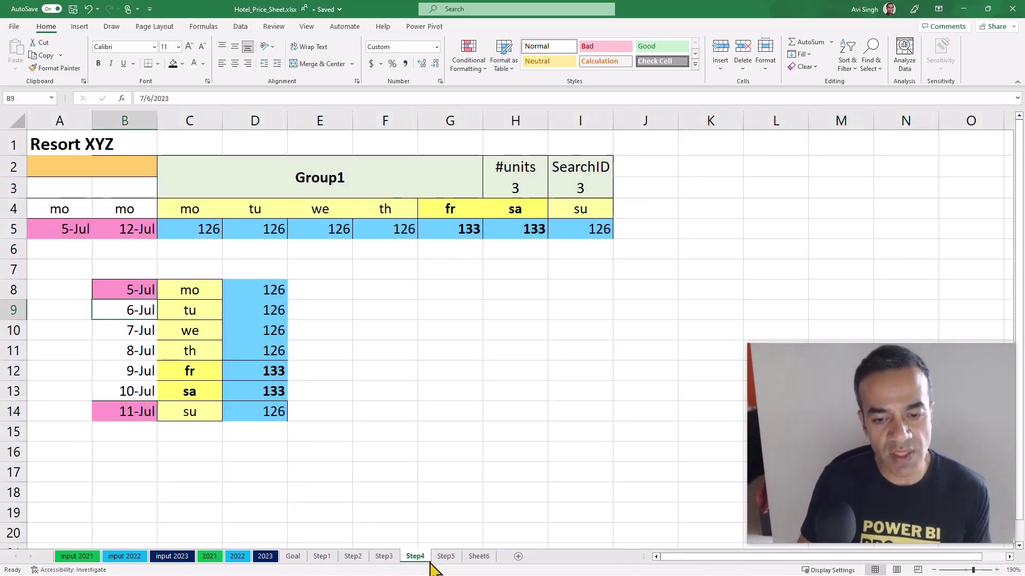
click(445, 556)
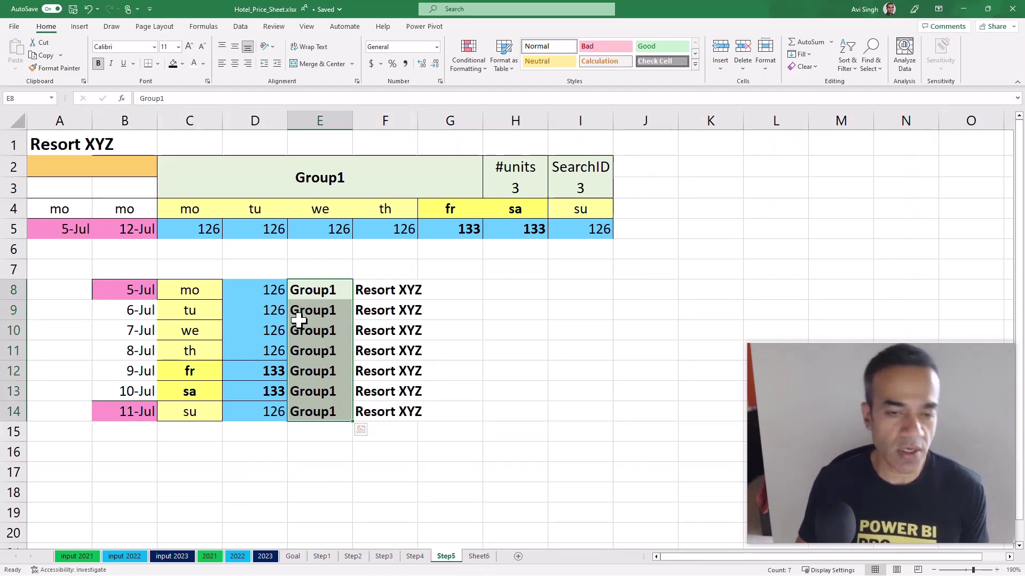
click(479, 557)
click(136, 303)
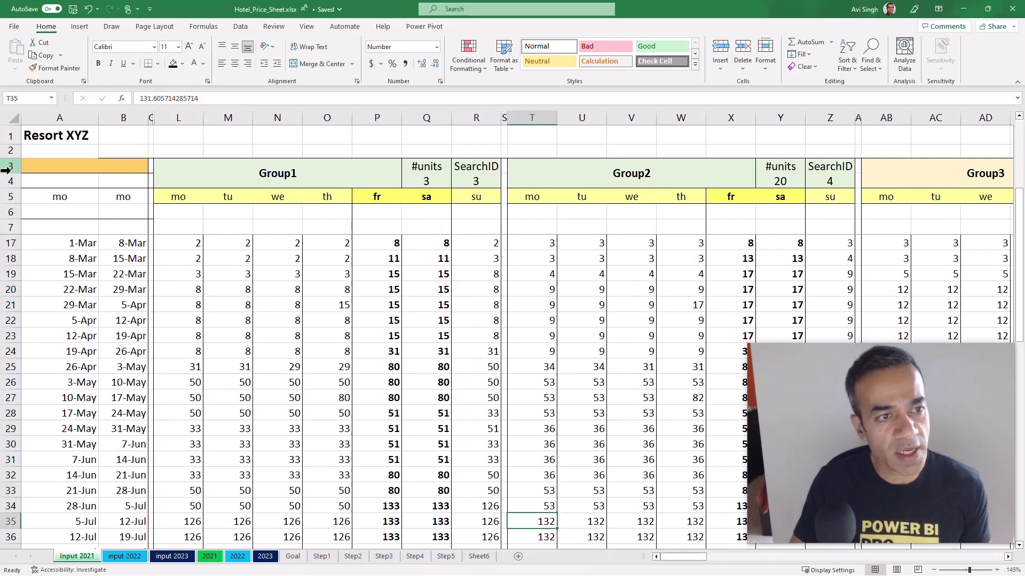
Step: Examine header rows 3 to 5 and the week date columns on the input 2021 sheet
drag(11, 167, 11, 196)
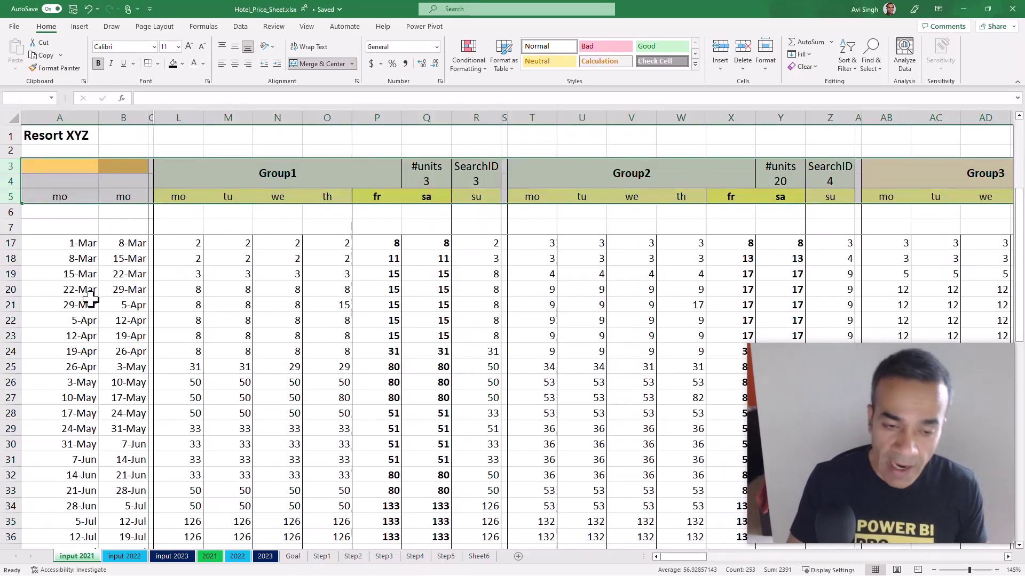
click(115, 303)
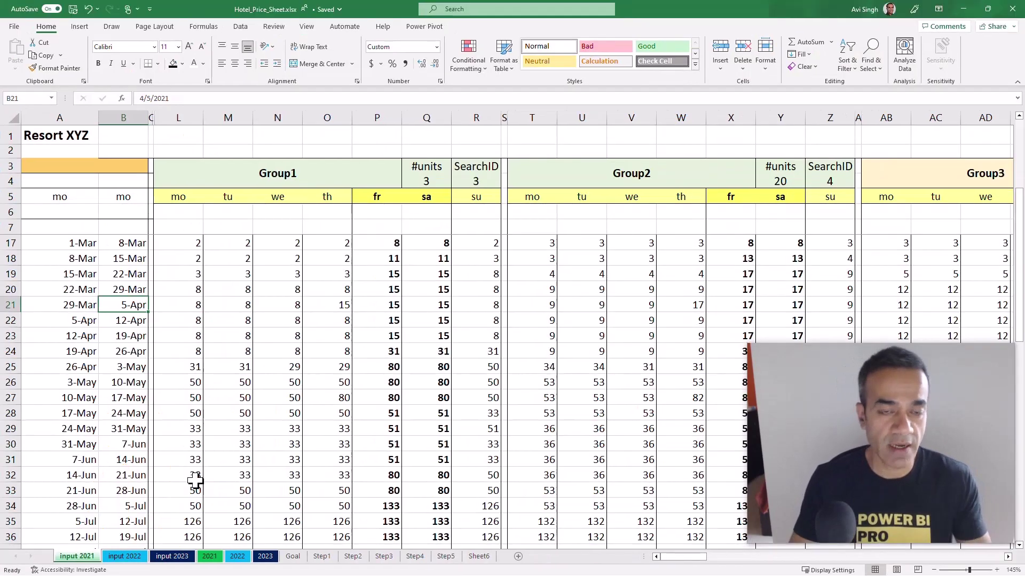
click(208, 169)
click(6, 167)
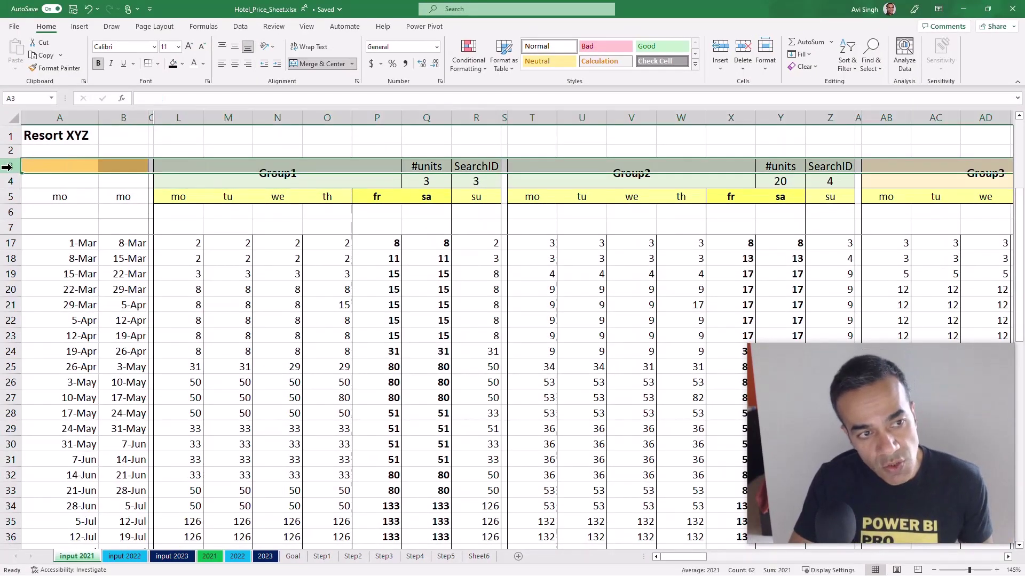
shift+click(6, 197)
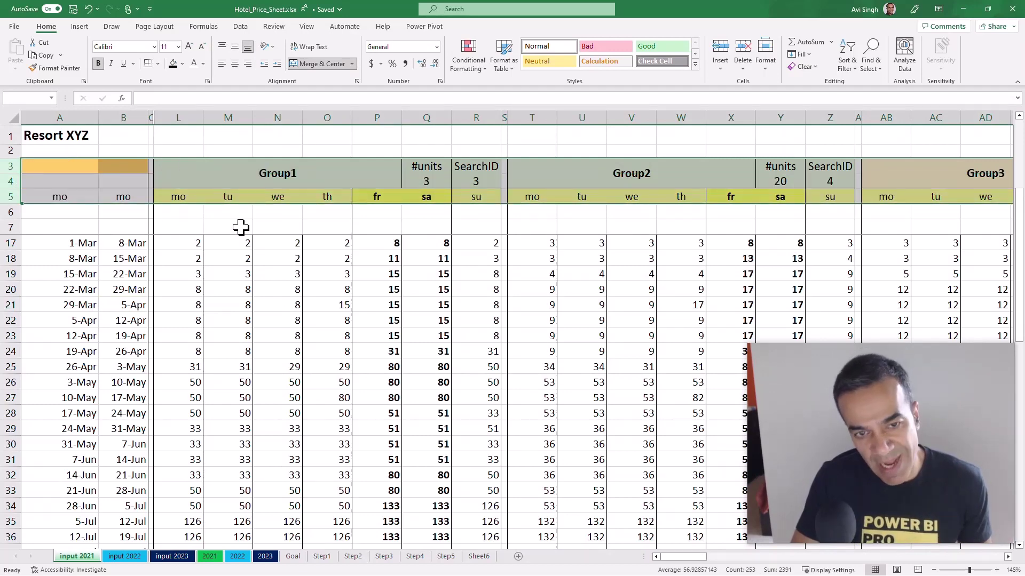
click(258, 315)
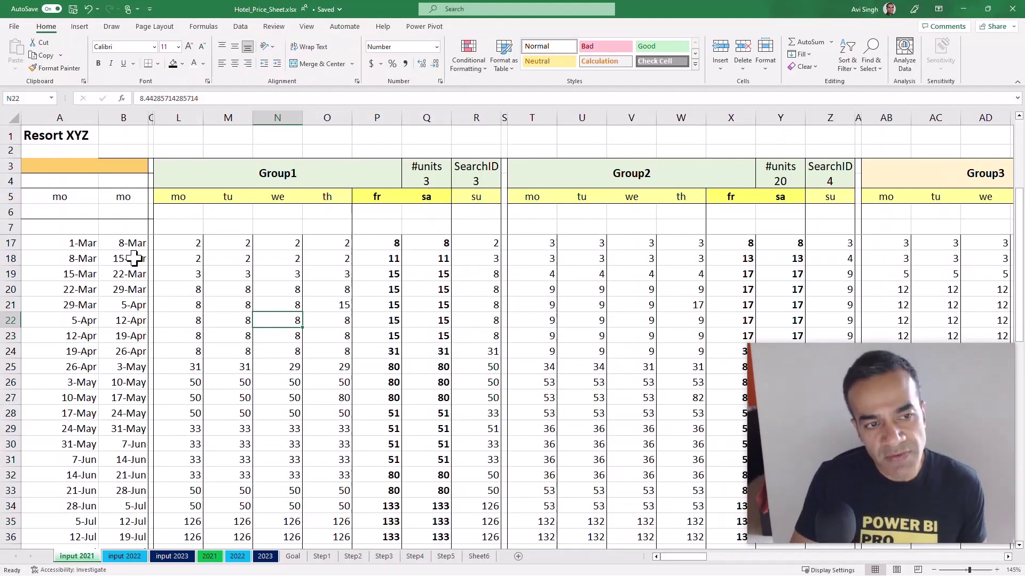
click(134, 259)
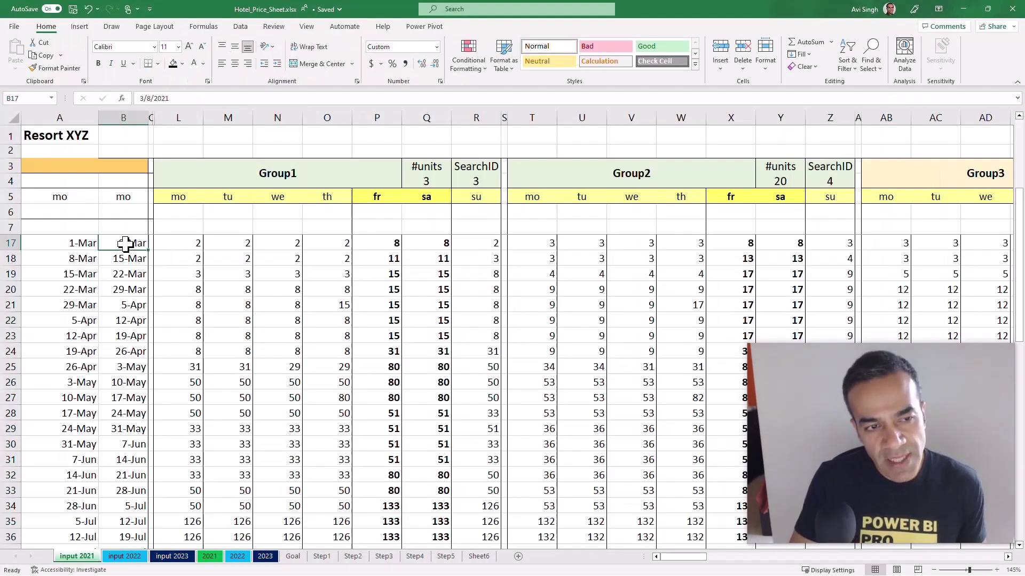
Step: Inspect header rows 7 and 3 in the Hotel_Price_Sheet_SIMPLIFIED workbook, and view the D_Download page in Power BI Desktop
key(alt+Tab)
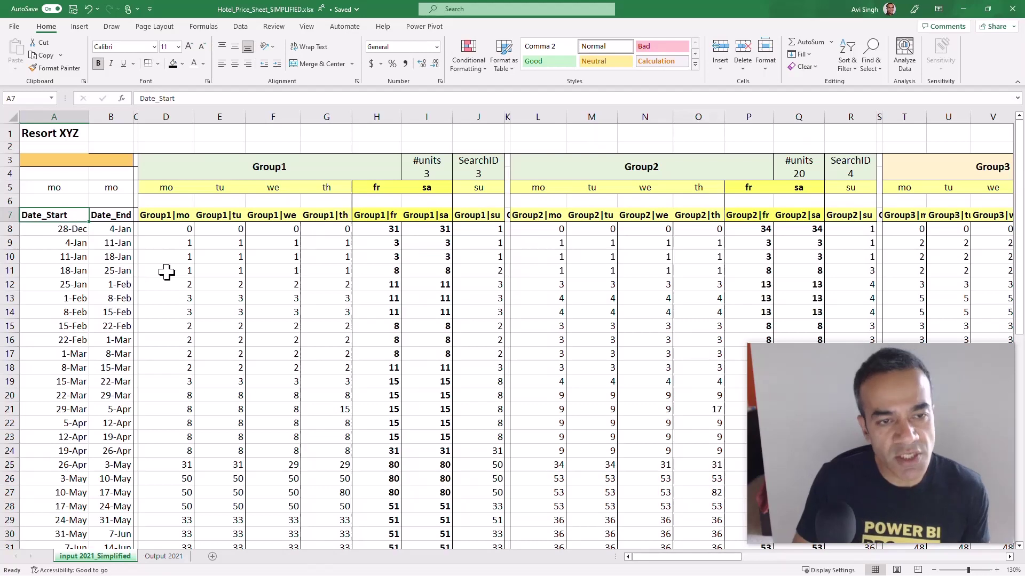
click(7, 217)
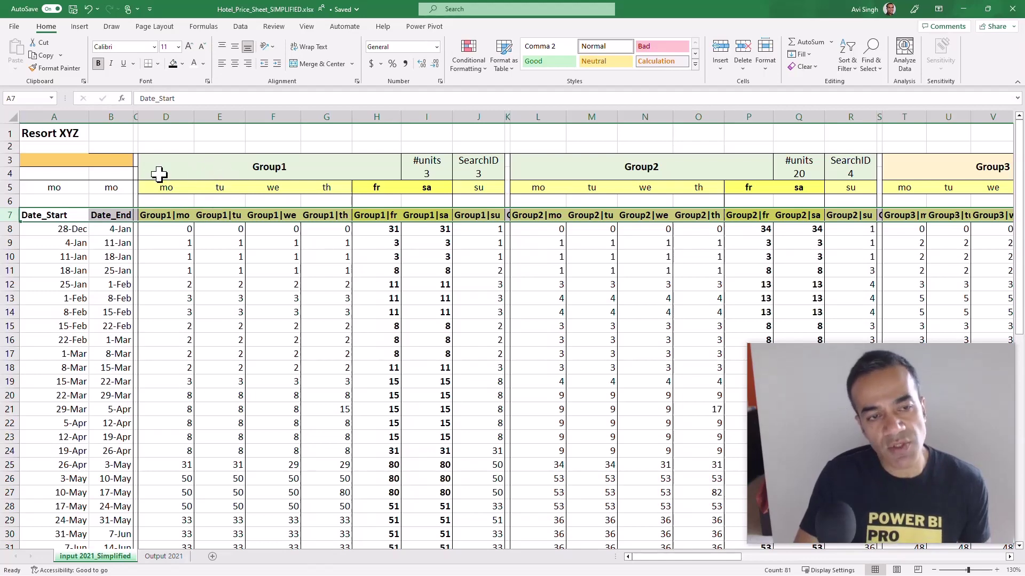
click(8, 160)
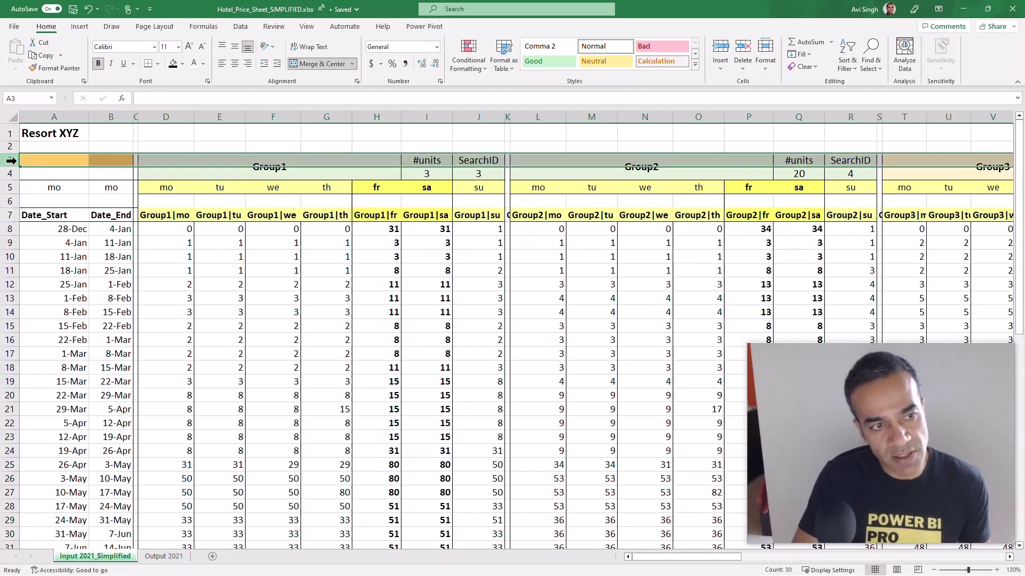
click(67, 231)
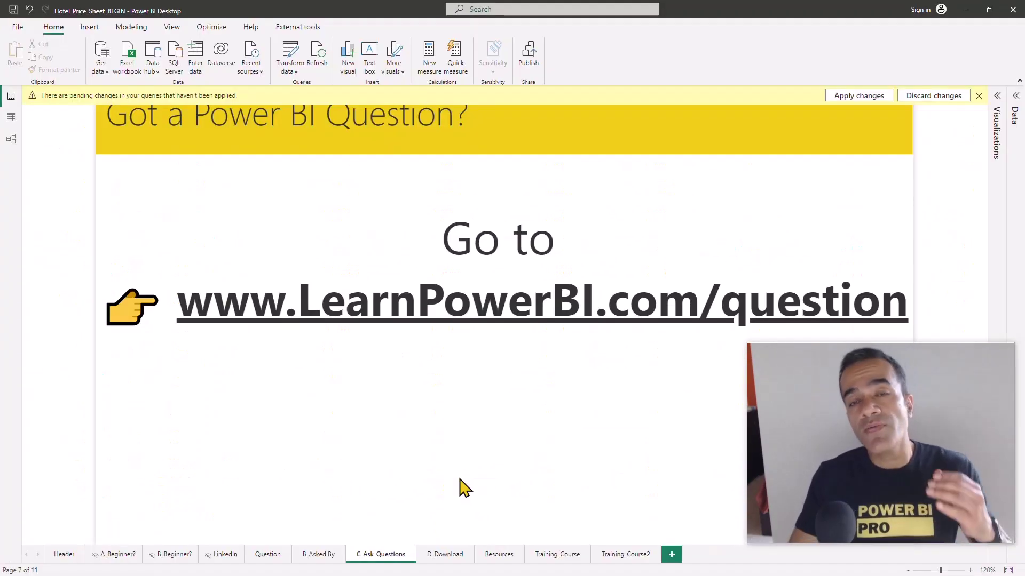
click(445, 557)
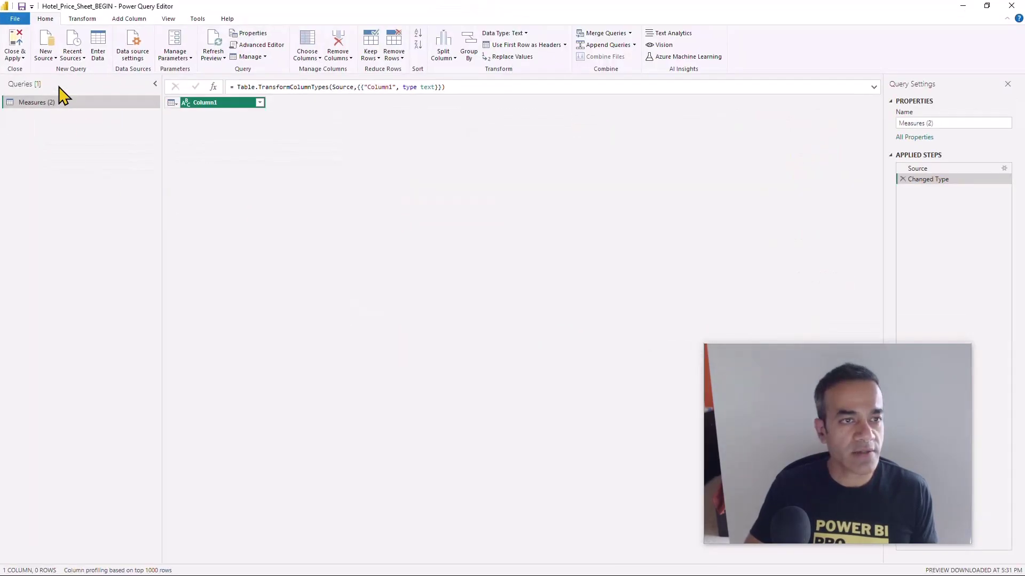
Step: Import the input 2021_Simplified sheet from Hotel_Price_Sheet_SIMPLIFIED.xlsx as a new query
click(46, 56)
click(346, 227)
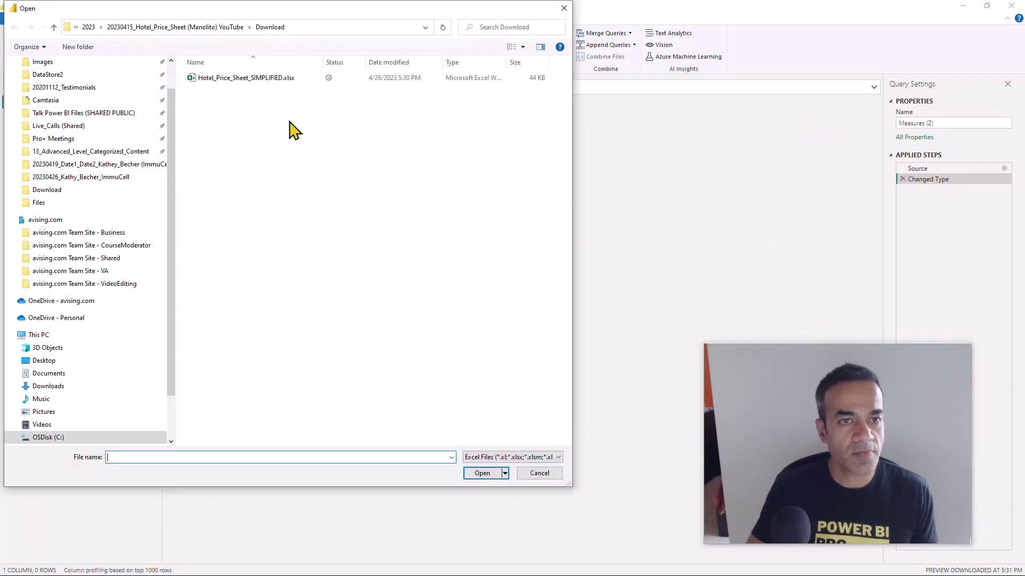
double_click(256, 79)
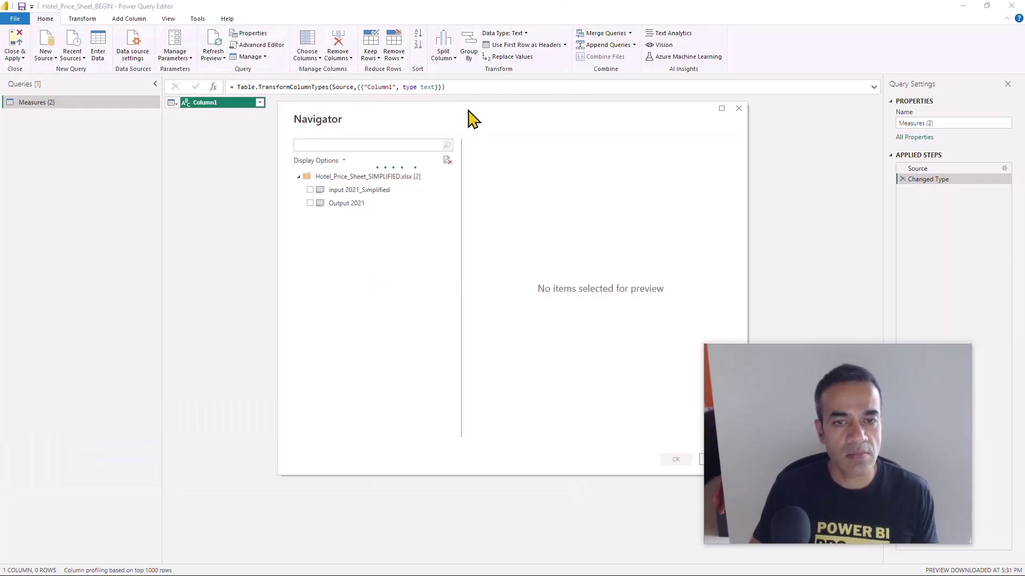
click(332, 191)
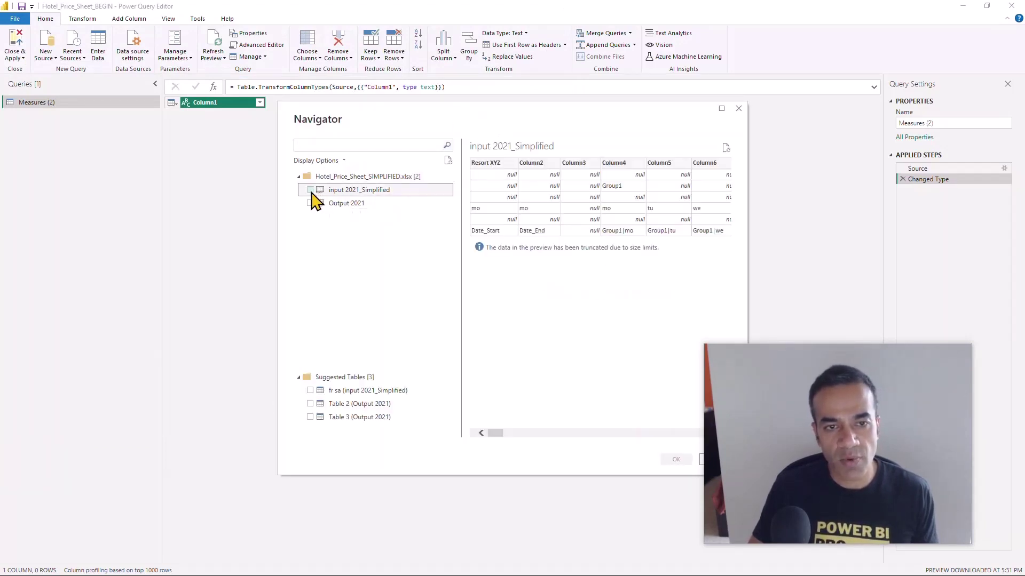
click(311, 191)
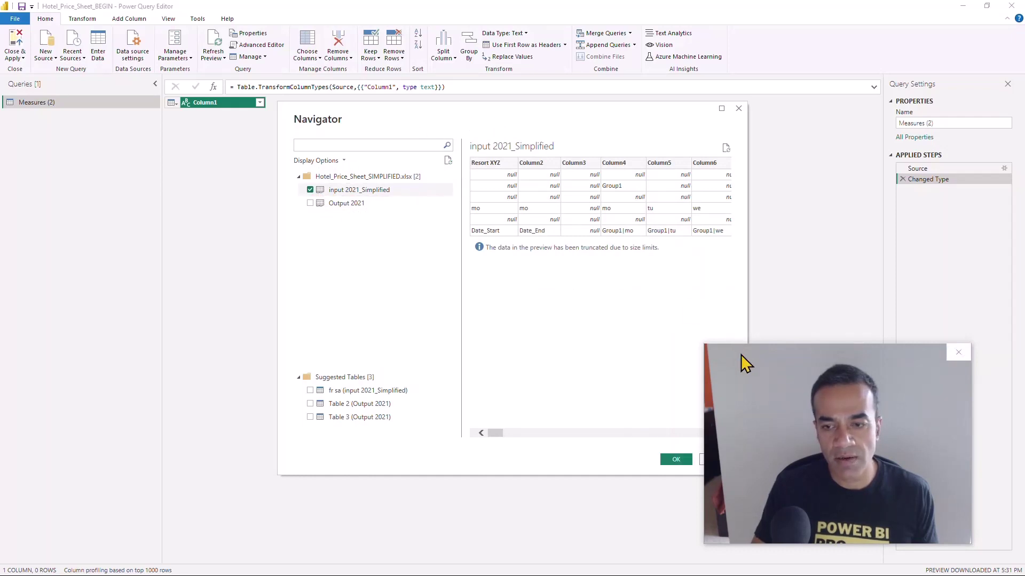
drag(741, 354, 799, 357)
click(676, 460)
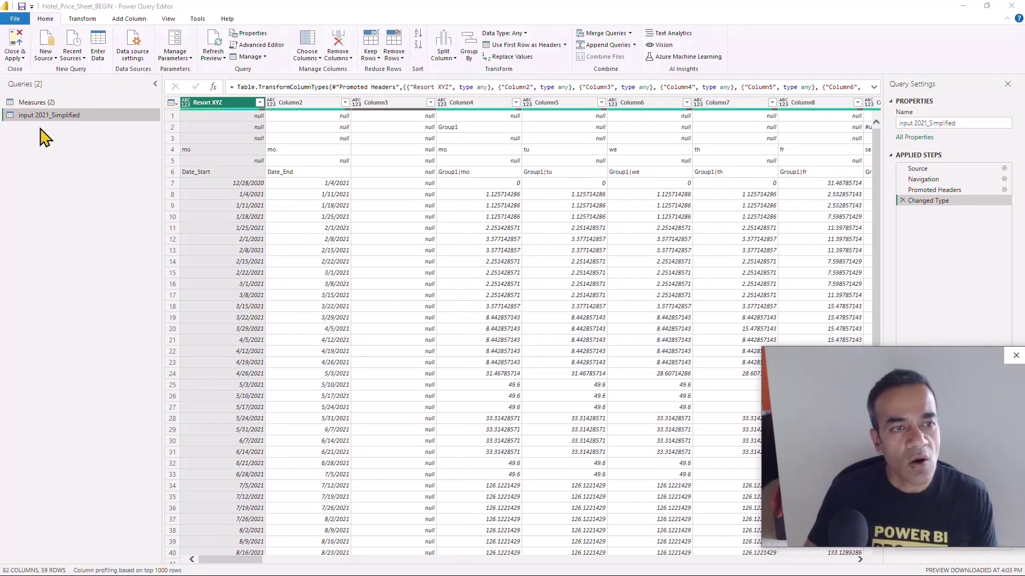
Step: Rename the imported query input 2021_Simplified_SOURCE and disable its load into the model
click(971, 124)
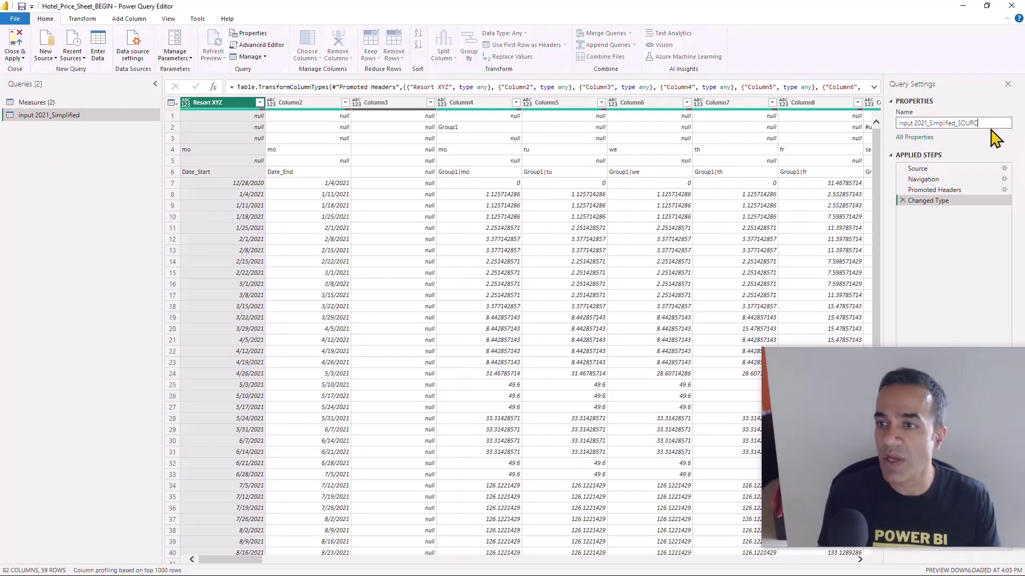
key(Return)
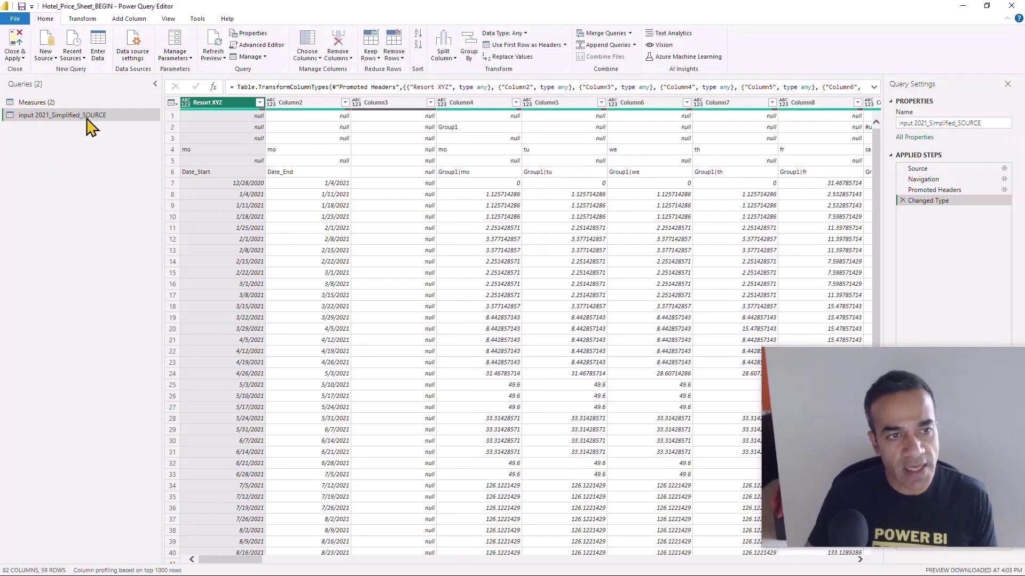
right_click(89, 124)
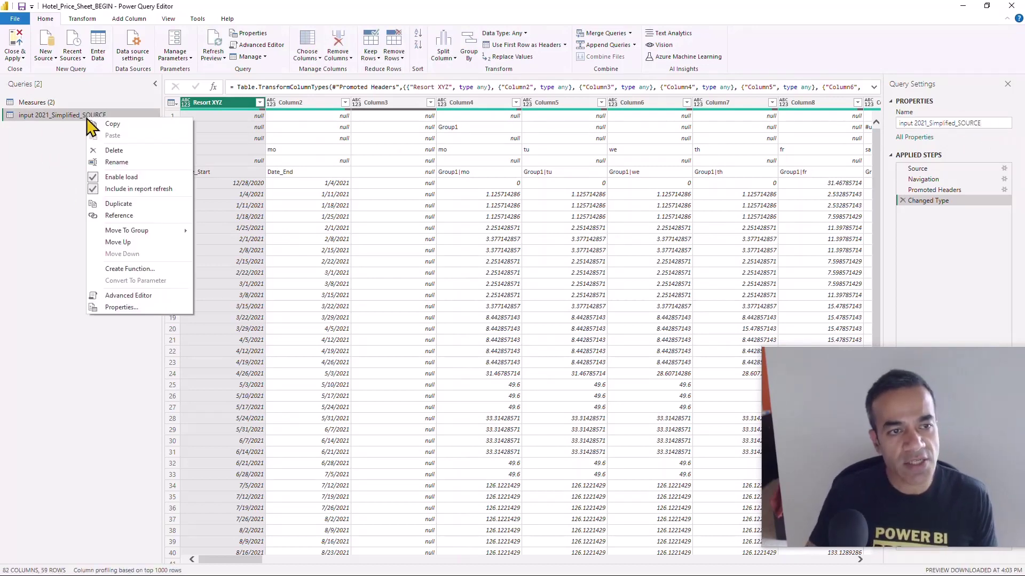
click(110, 180)
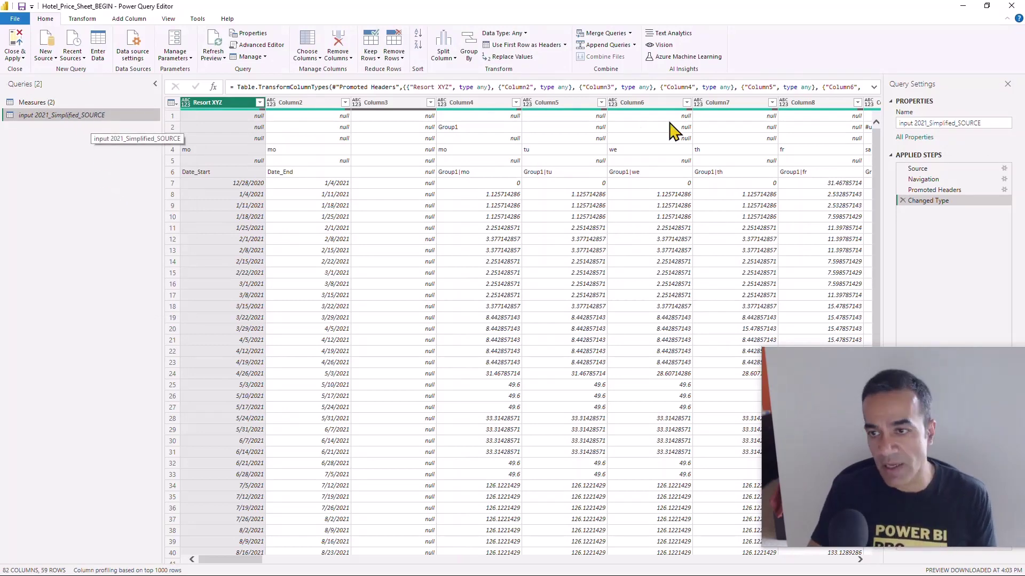
right_click(80, 117)
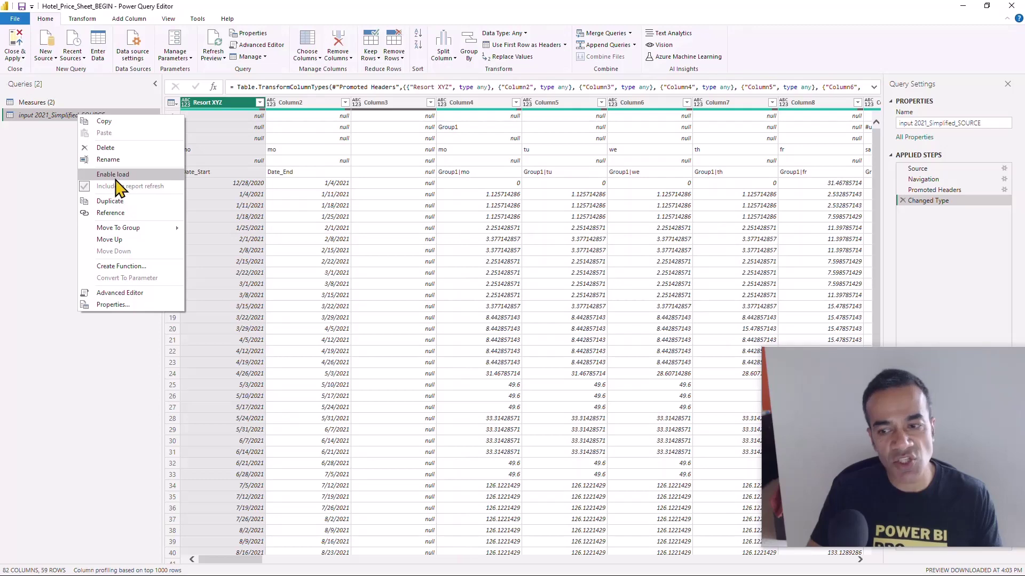
key(Escape)
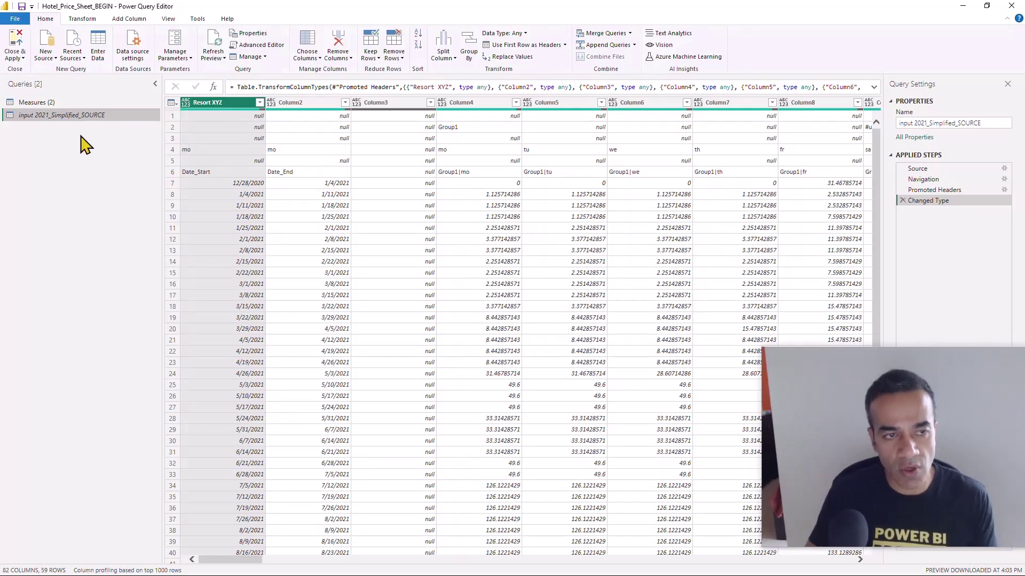
Step: Create a new query that references input 2021_Simplified_SOURCE
right_click(88, 116)
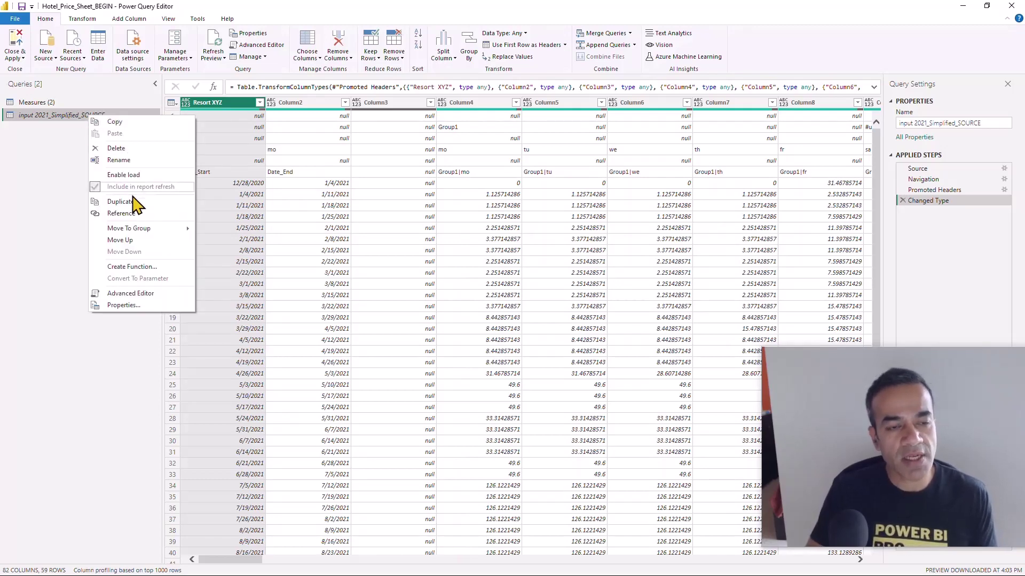
click(121, 214)
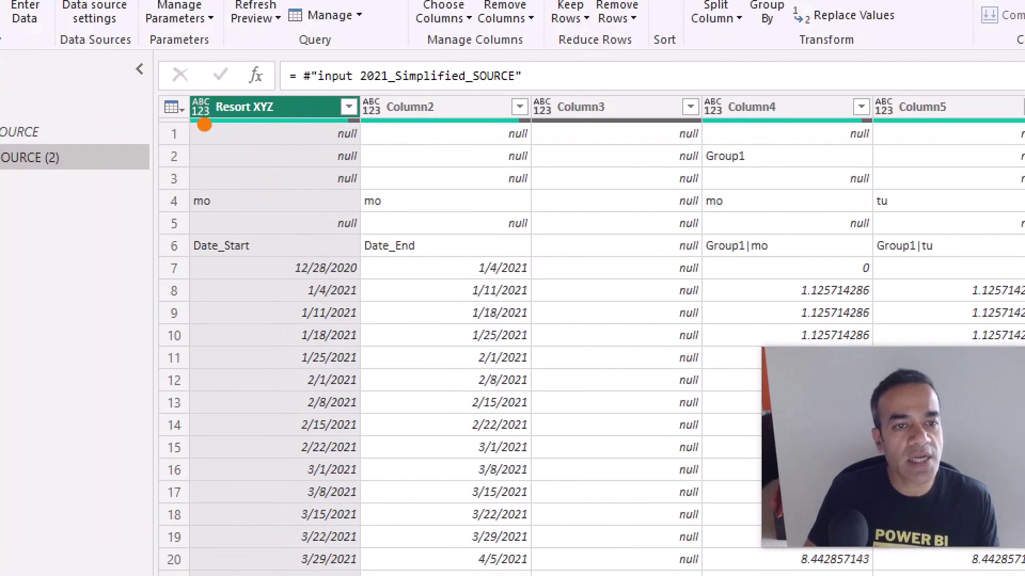
click(151, 115)
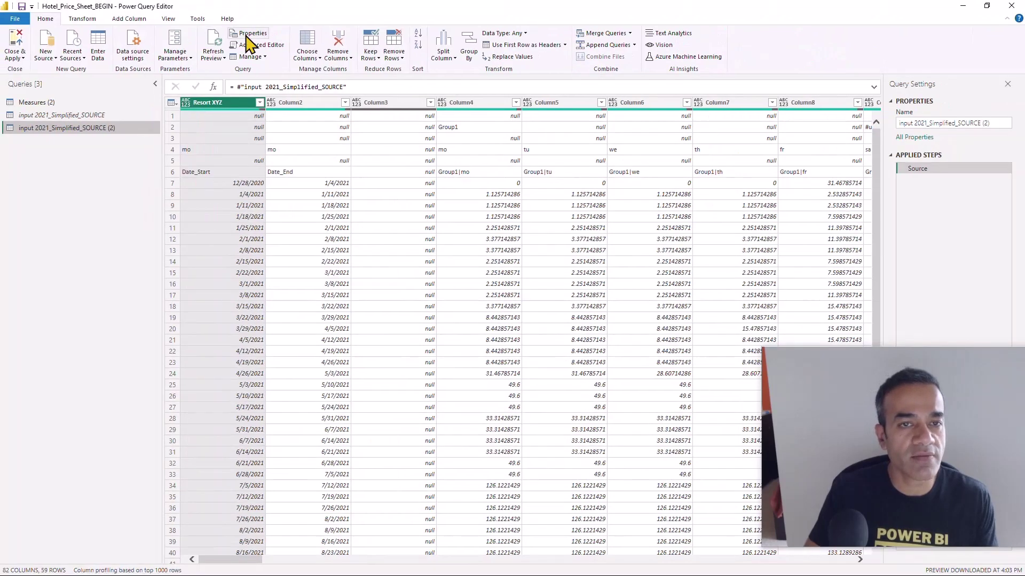
Step: Remove the top 5 rows of the referenced query and promote the first remaining row to headers
click(394, 54)
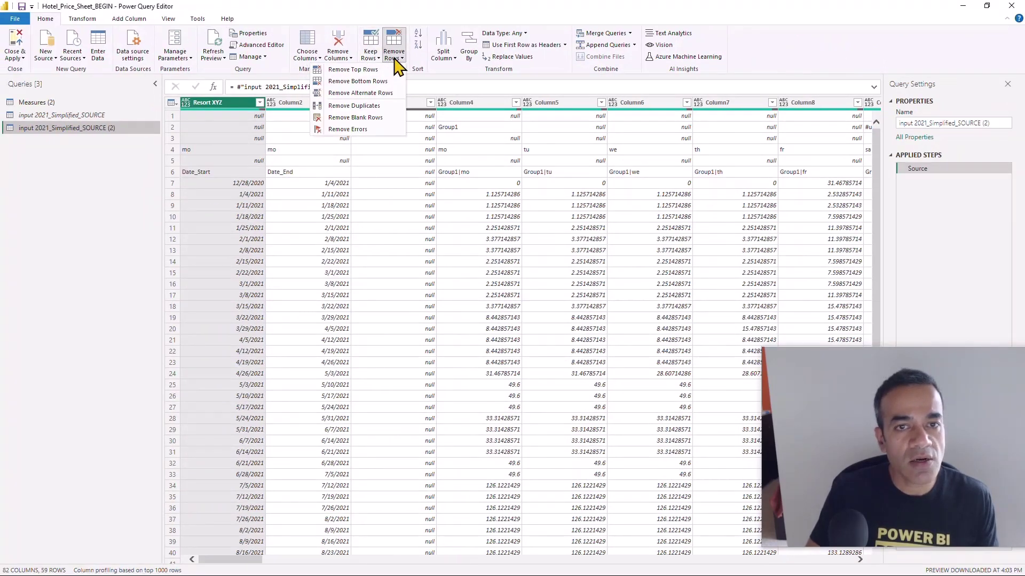
click(381, 70)
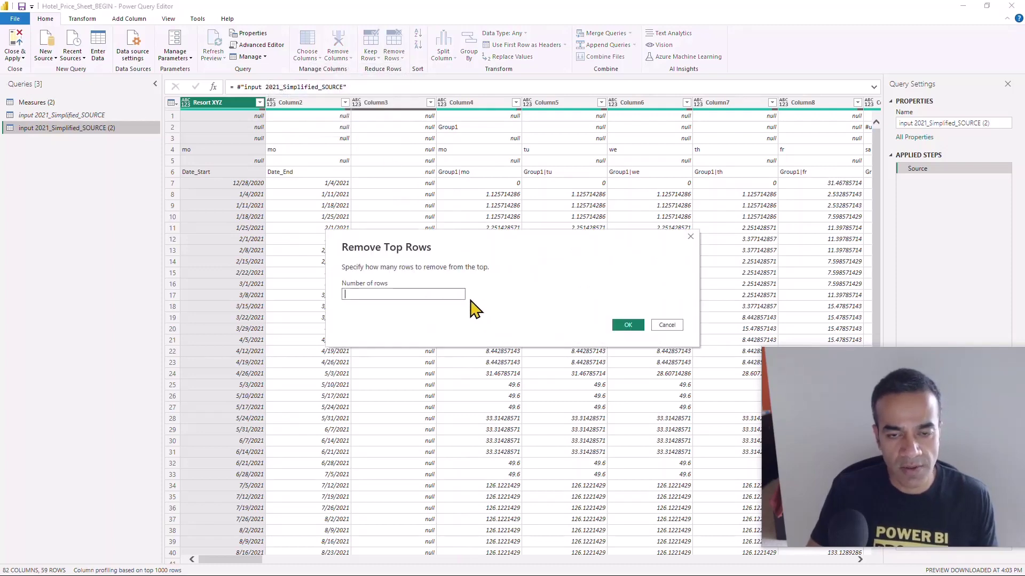
text(5)
click(624, 327)
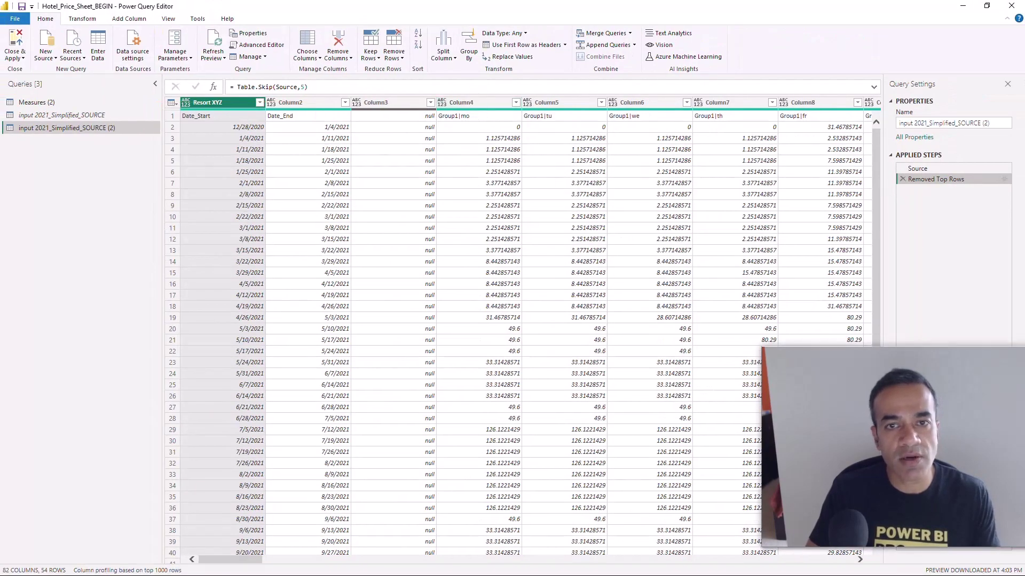
click(541, 47)
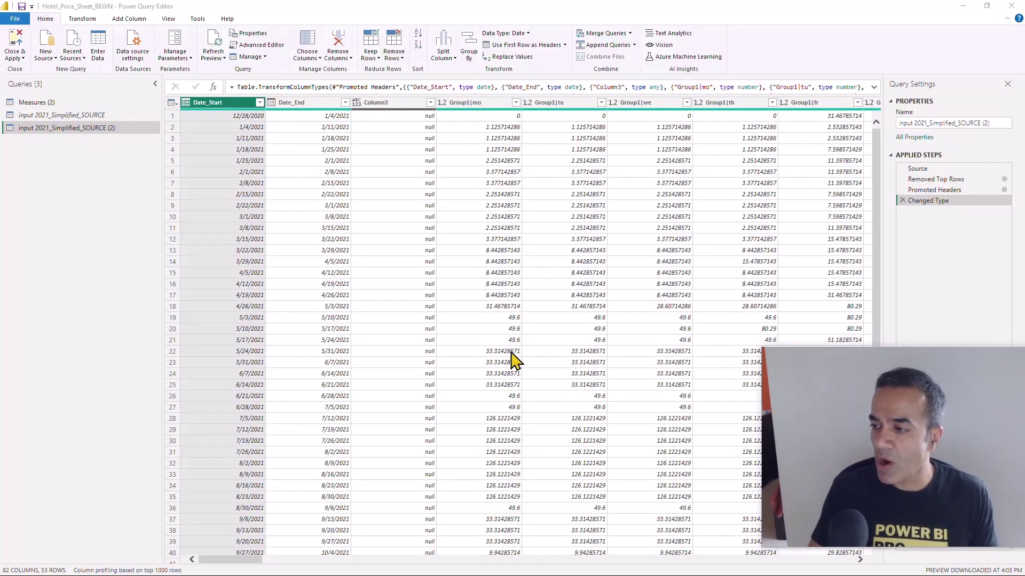
Step: Switch to the Hotel_Price_Sheet workbook and compare the Group1 columns and first week's dates on input 2021 with the 2021 output sheet
key(alt+Tab)
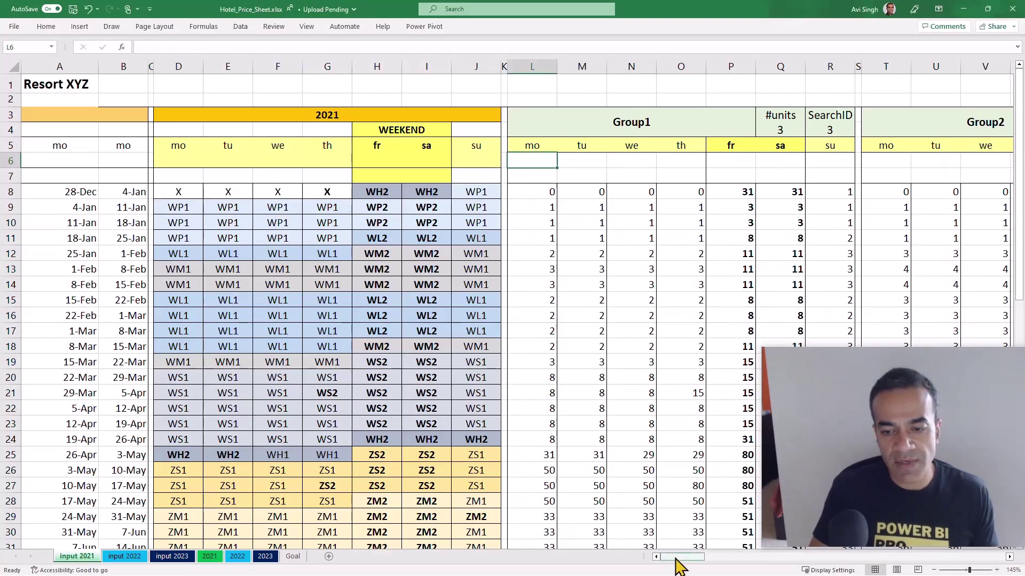
drag(675, 559, 686, 559)
drag(330, 67, 571, 68)
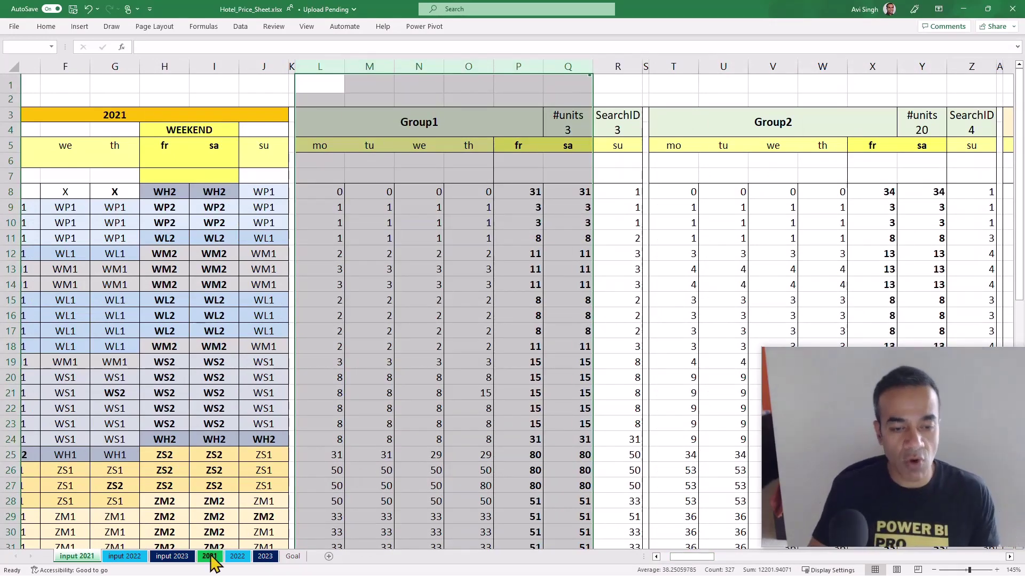
click(210, 556)
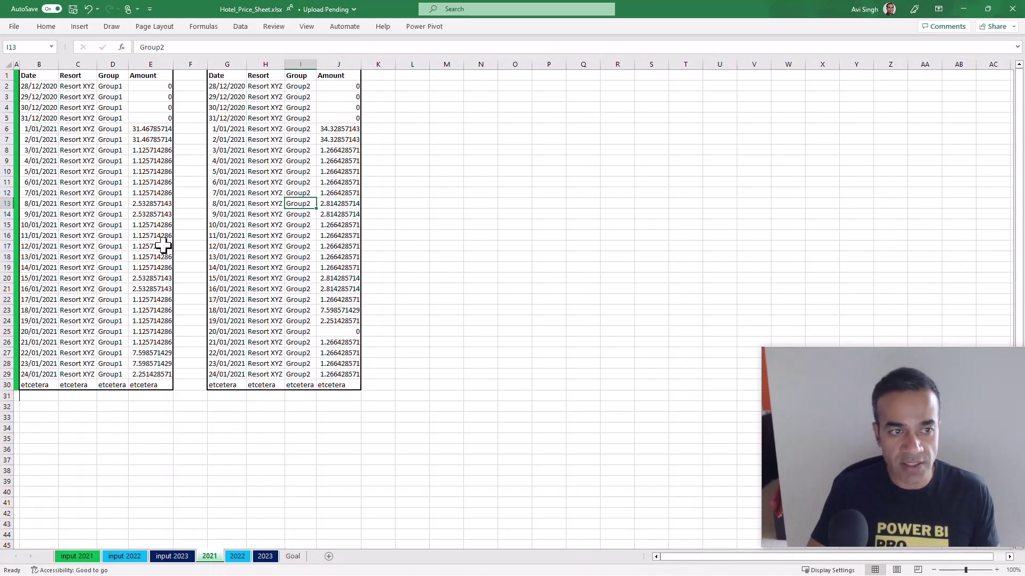
click(77, 559)
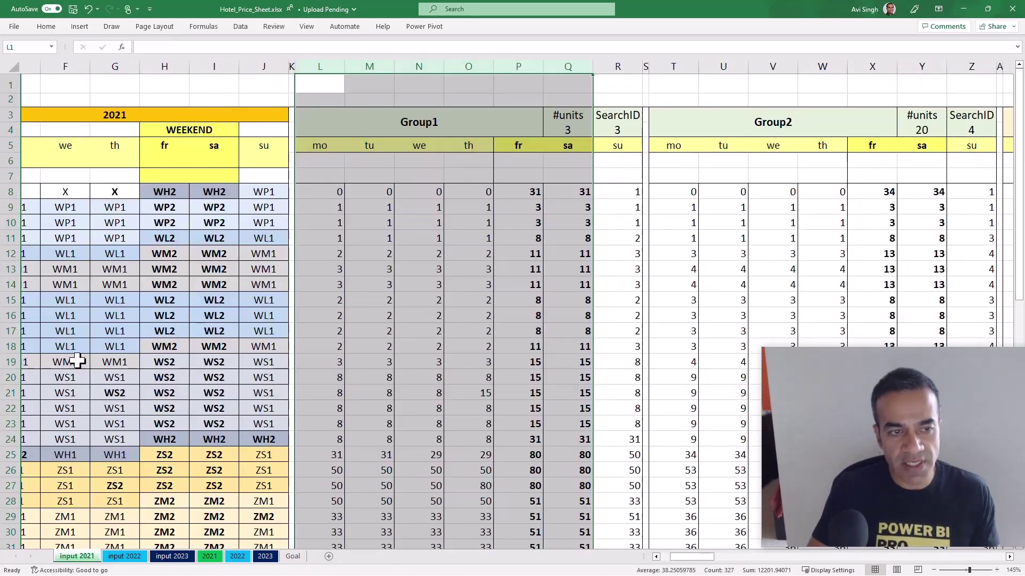
click(663, 557)
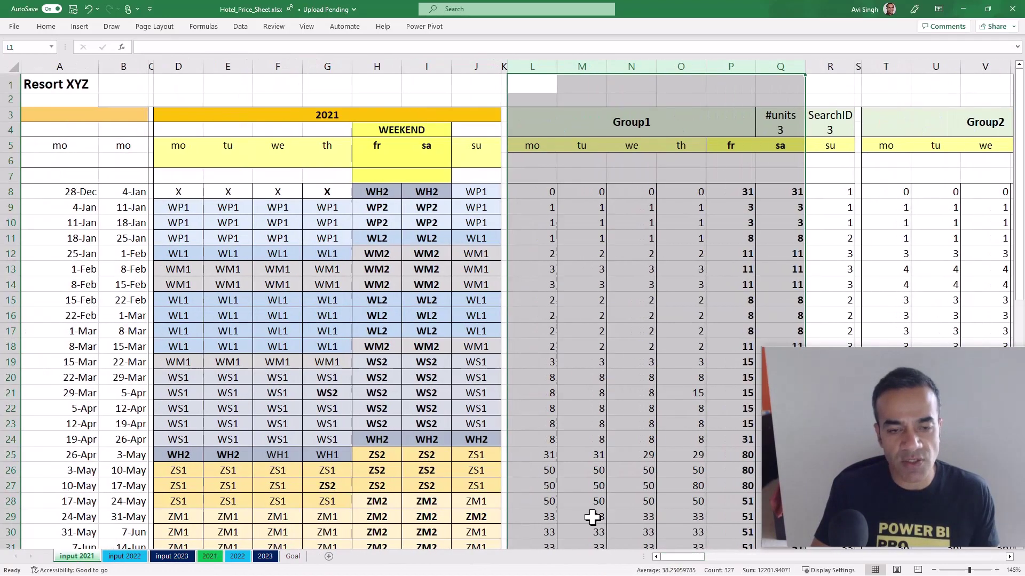
drag(62, 191, 123, 192)
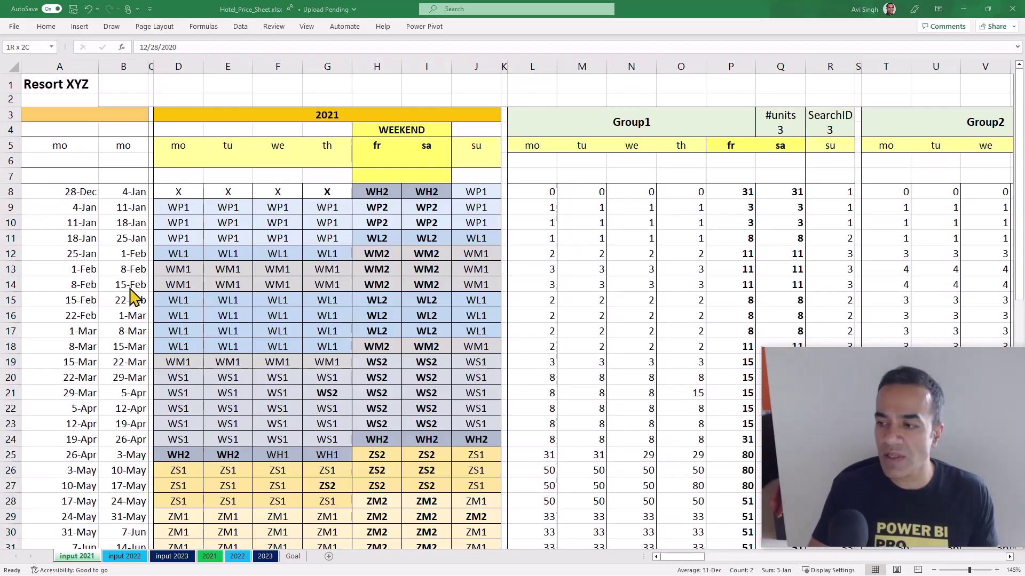
Step: Return to Power Query Editor, unpivot all columns except Date_Start and Date_End, and compare the result with the Changed Type step
key(alt+Tab)
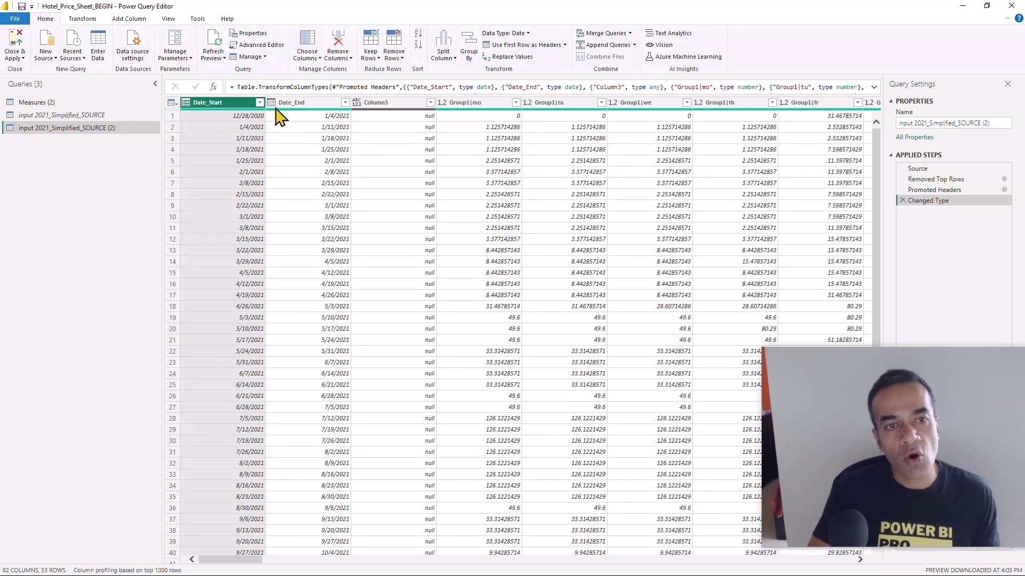
shift+click(306, 107)
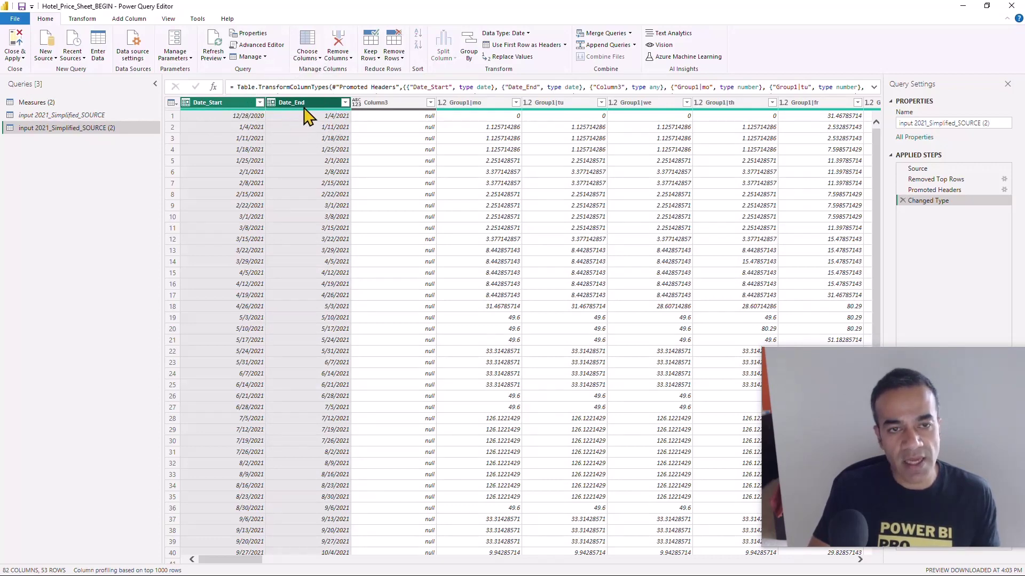
right_click(310, 108)
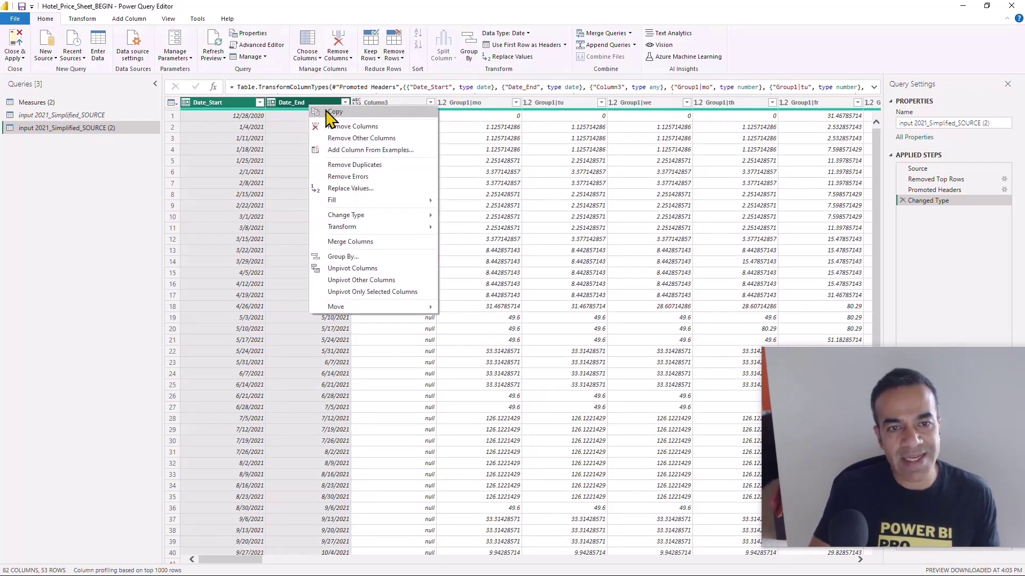
click(356, 281)
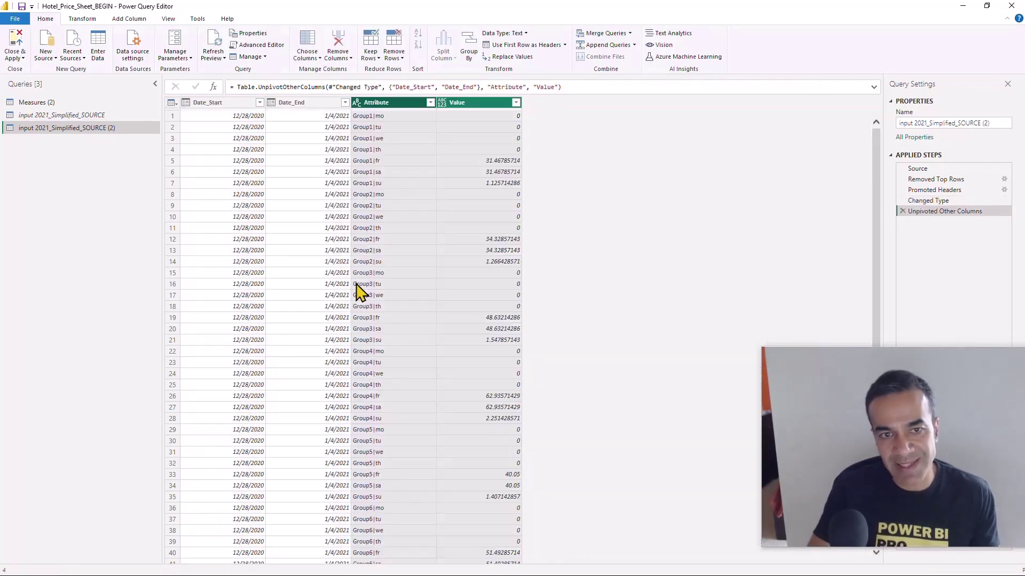
click(906, 201)
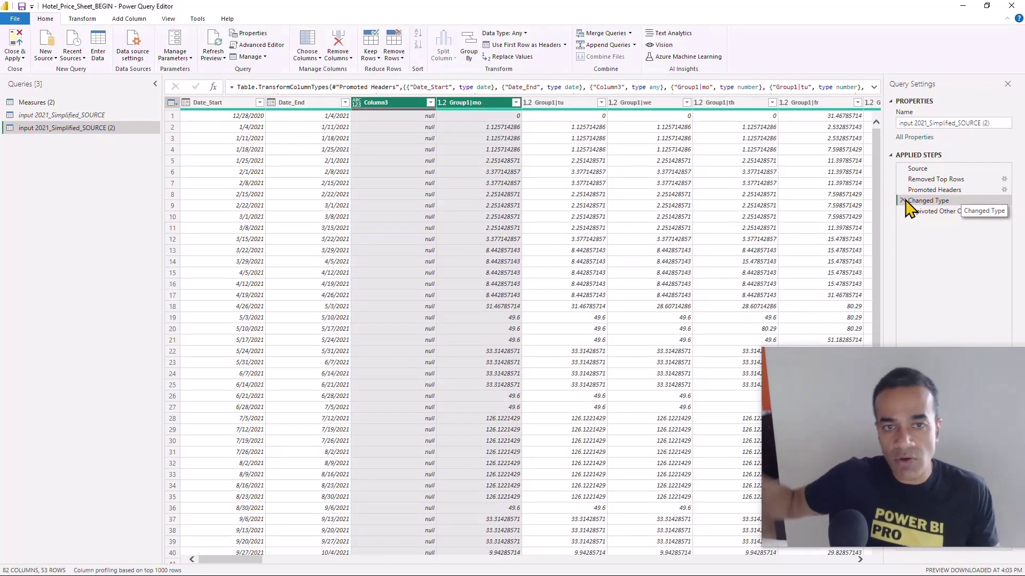
click(928, 212)
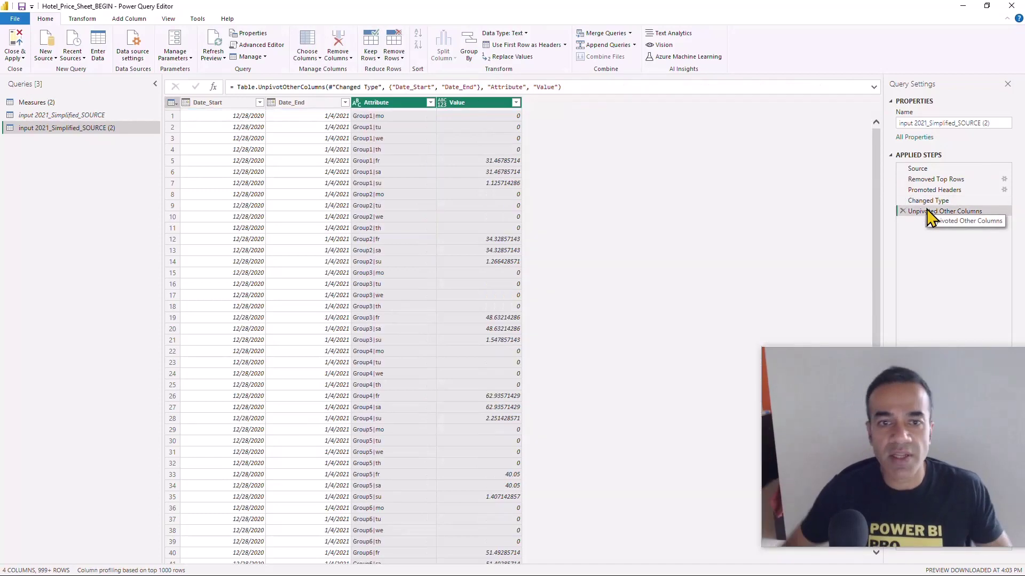
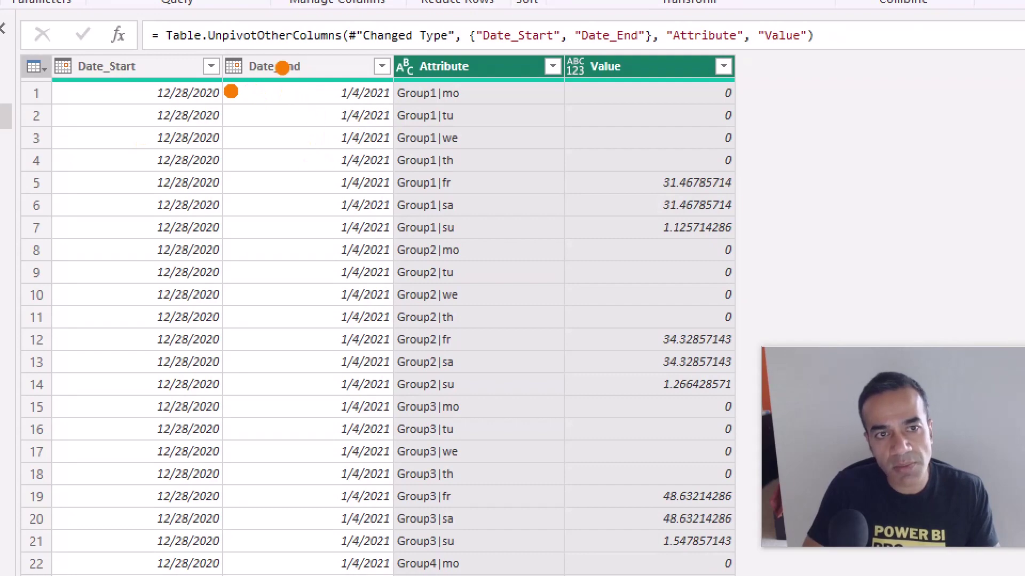
Step: Remove the Date_End column from the unpivoted table
mouse_move(364, 72)
mouse_down()
mouse_move(377, 109)
mouse_move(365, 309)
mouse_up()
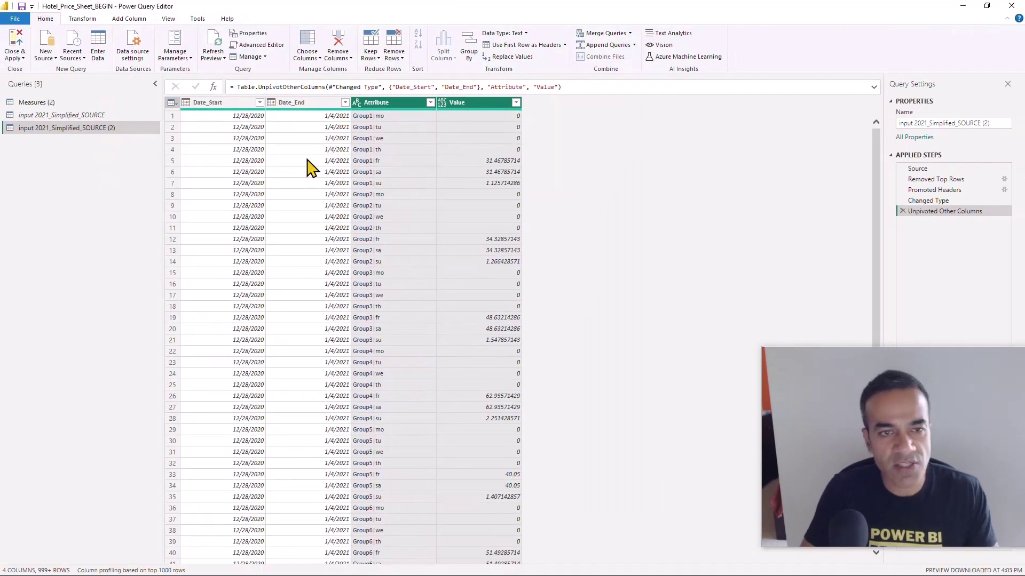
click(328, 84)
right_click(329, 85)
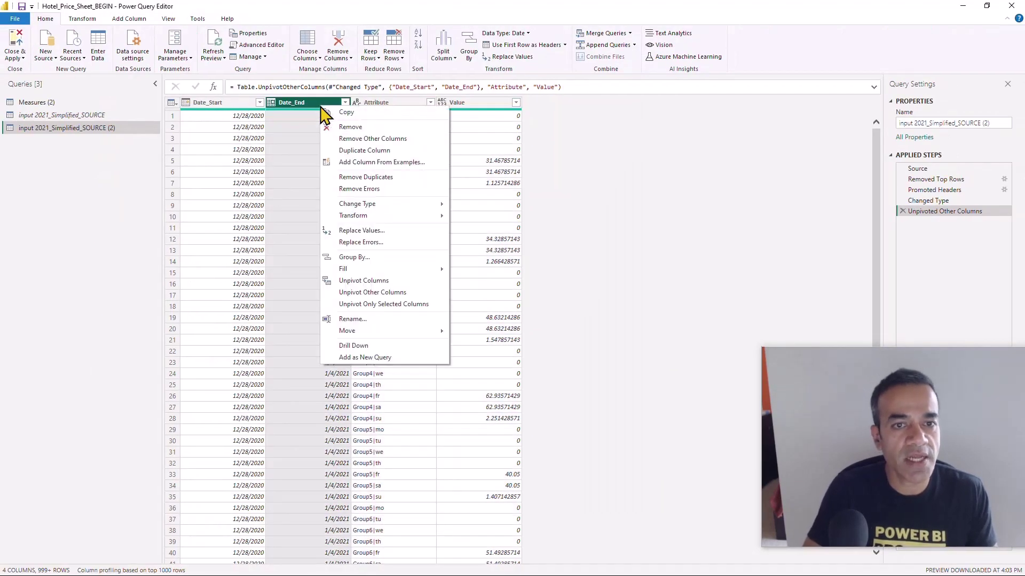
click(350, 128)
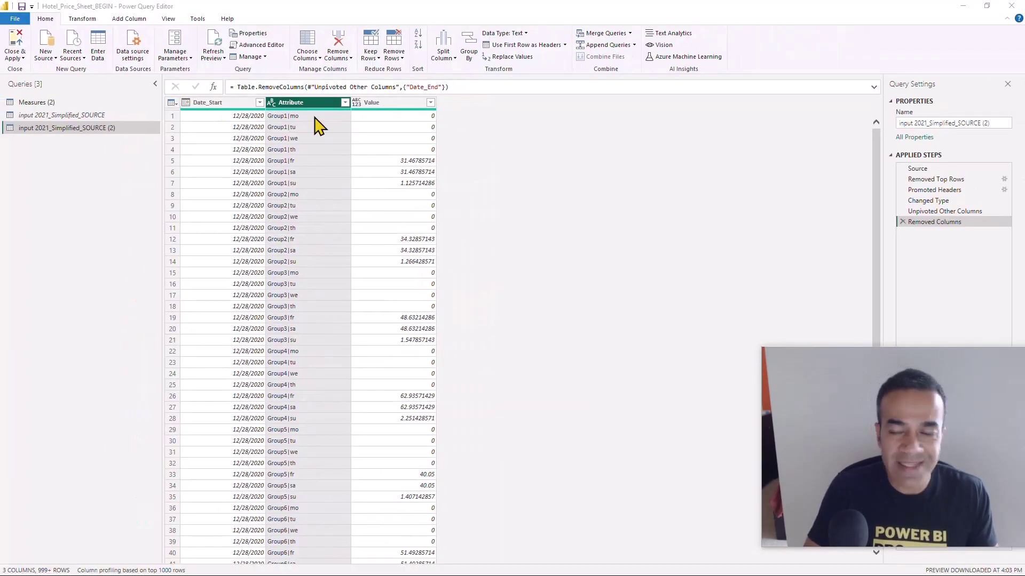
Step: Switch to the Hotel_Price_Sheet workbook and examine the Monday column header and the first week's start date on input 2021
key(alt+Tab)
click(189, 151)
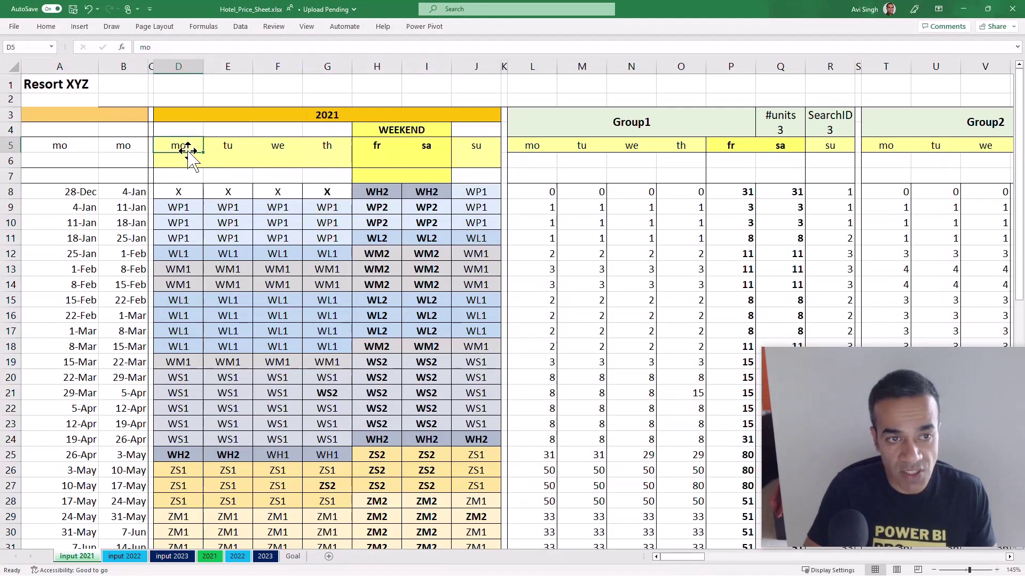
click(176, 195)
click(77, 195)
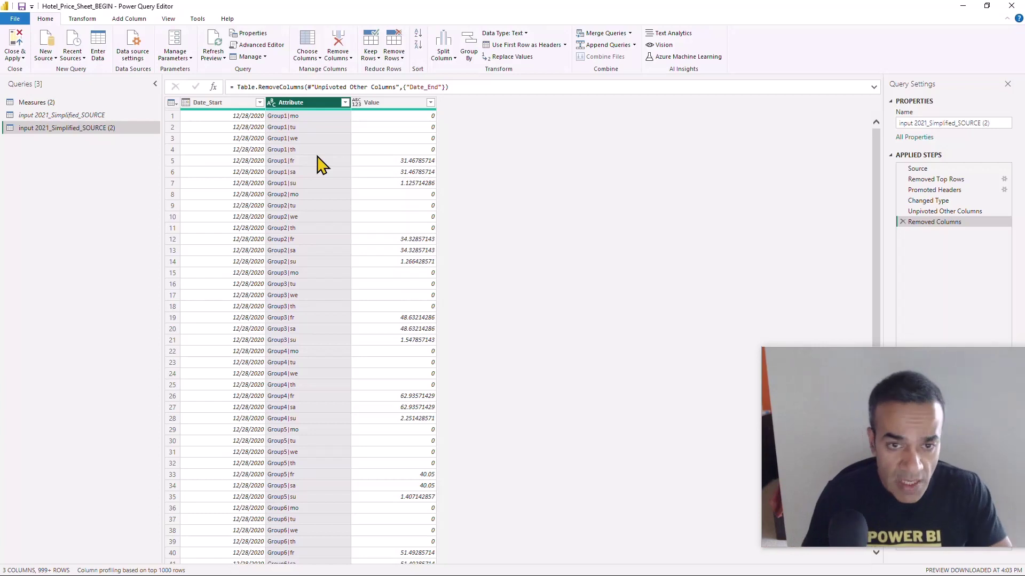
Step: In Power Query Editor, split the Attribute column by the custom delimiter "|" at the left-most delimiter
right_click(314, 112)
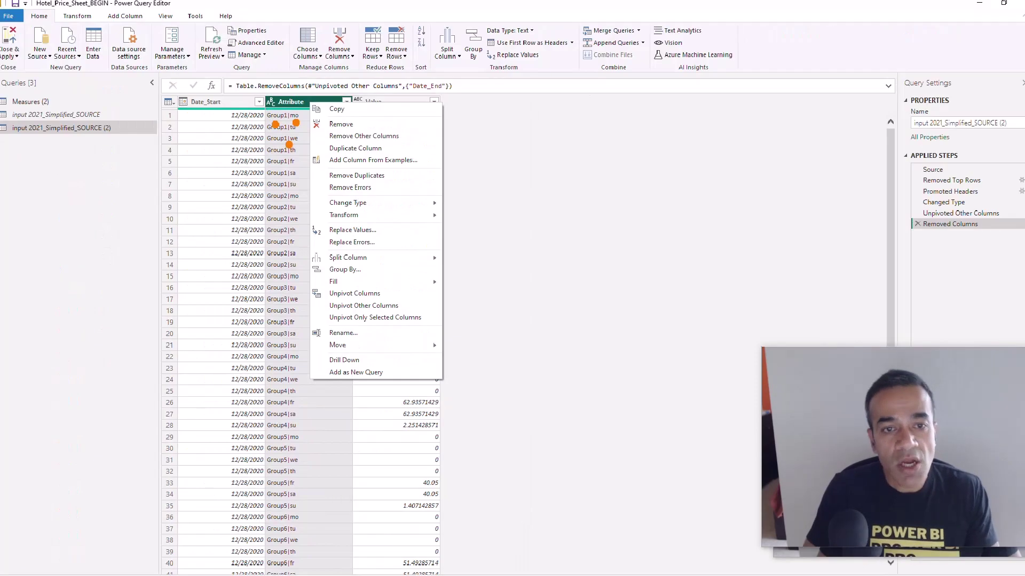
click(355, 90)
right_click(311, 106)
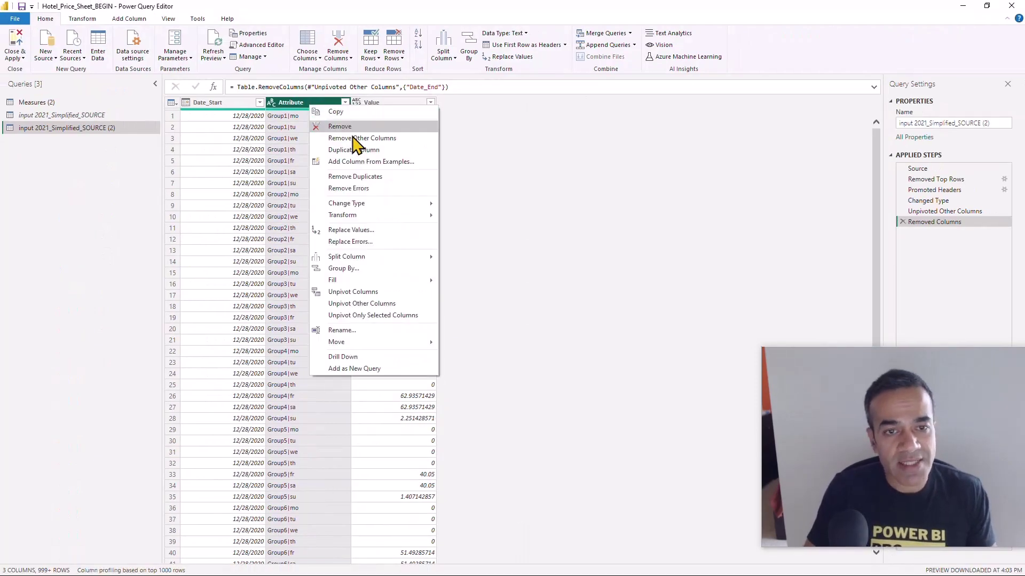
mouse_move(357, 257)
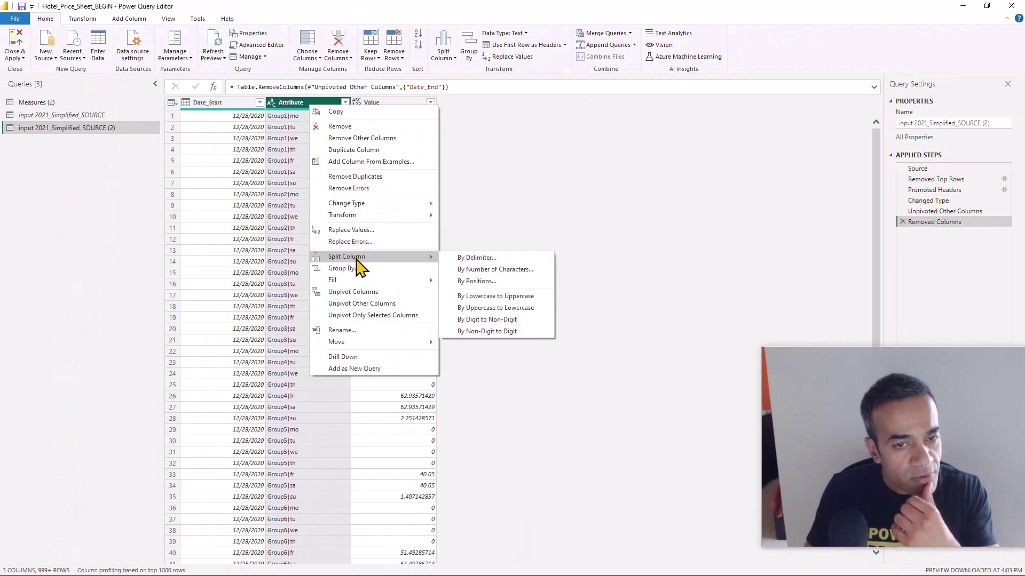
click(453, 261)
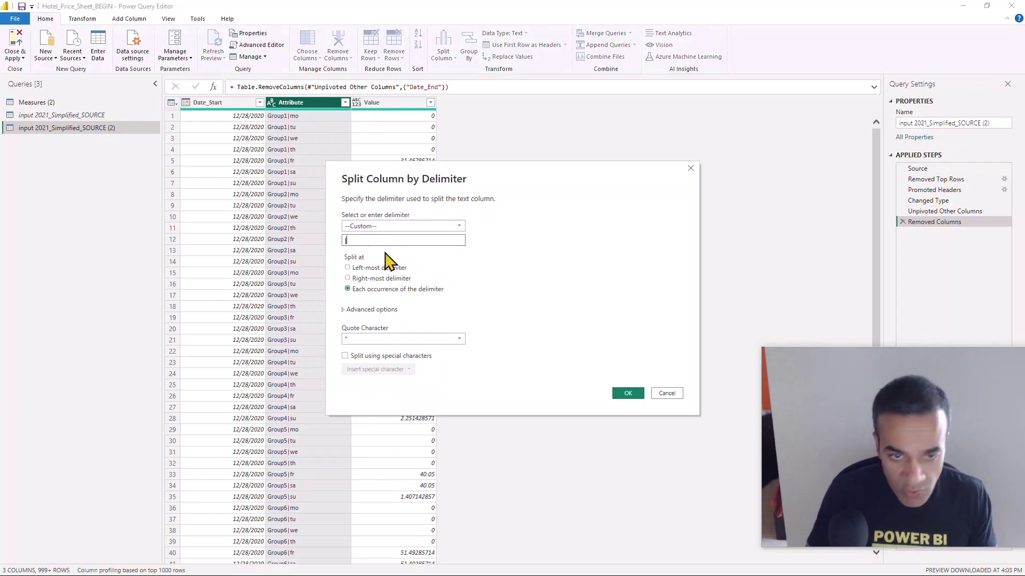
click(349, 268)
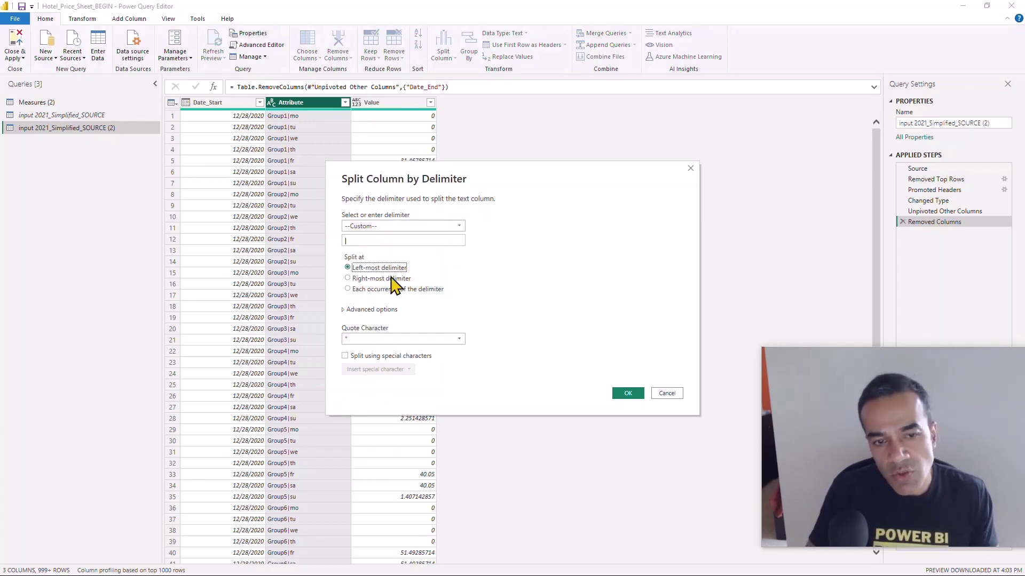
click(627, 393)
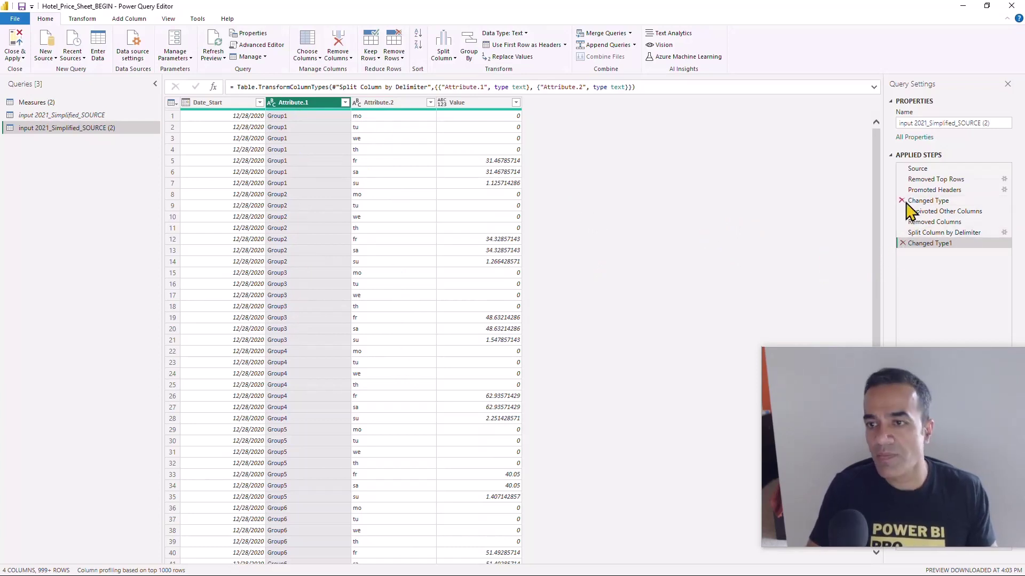
Step: Delete the Changed Type1 step after the column split and the earlier Changed Type step after Promoted Headers
click(902, 243)
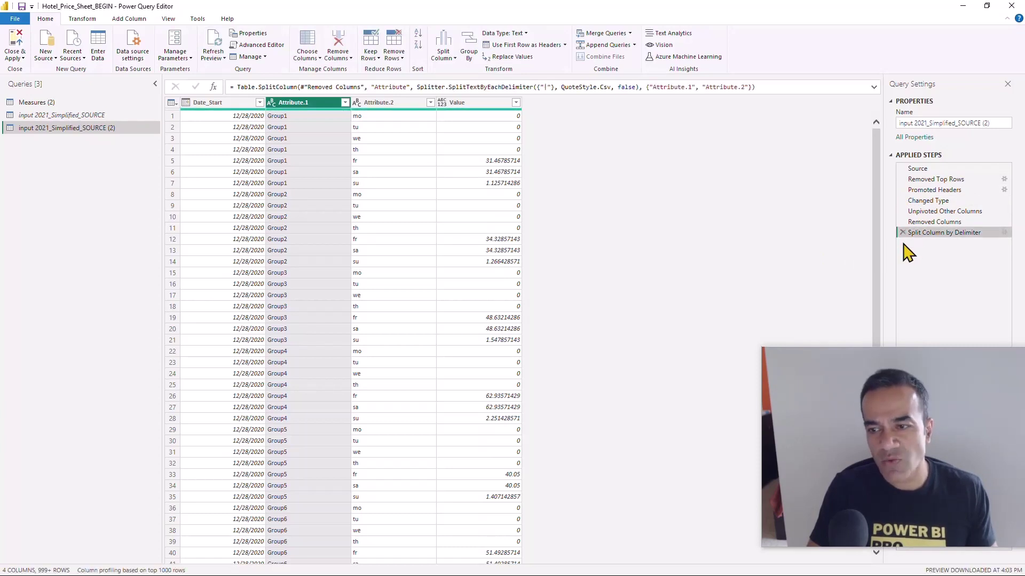
click(902, 202)
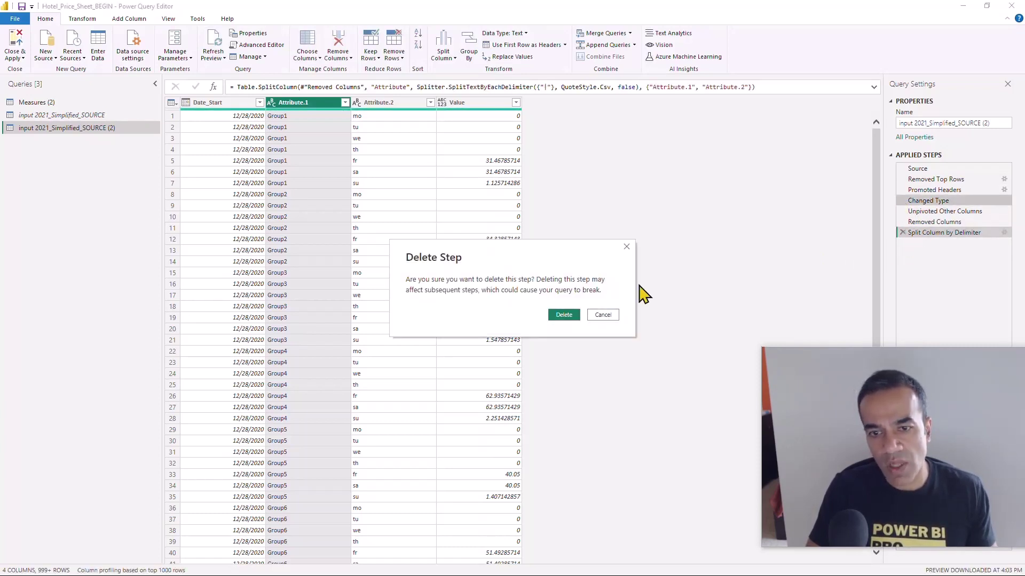
click(565, 314)
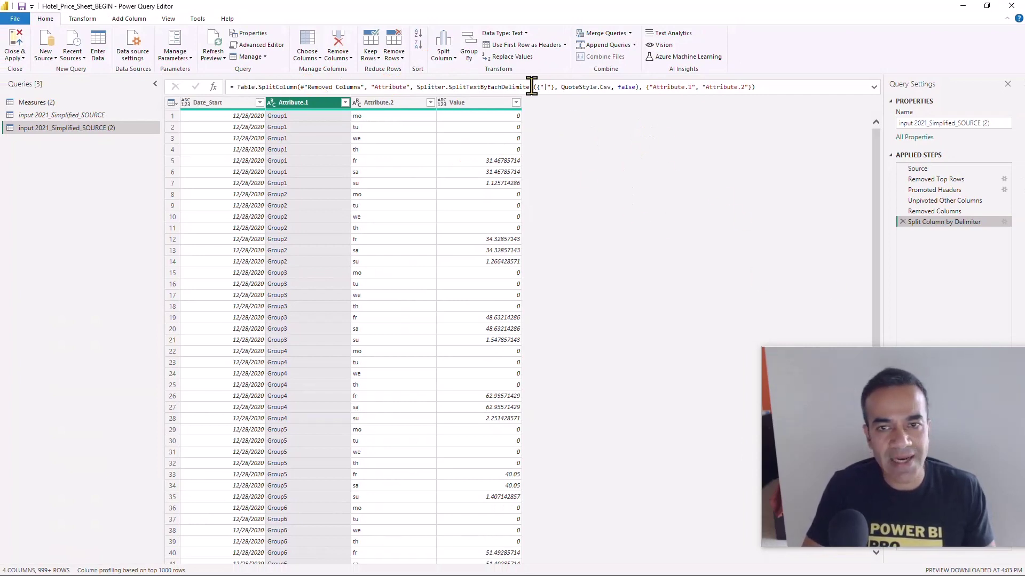
Step: Edit the Split Column by Delimiter formula so the two resulting columns are named Group and Weekday
click(655, 87)
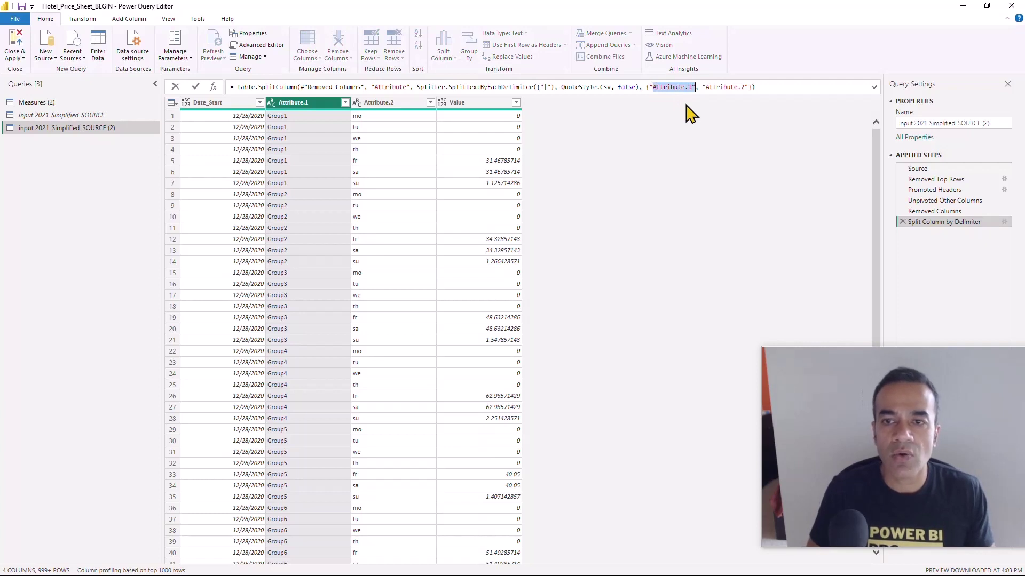
text(Group)
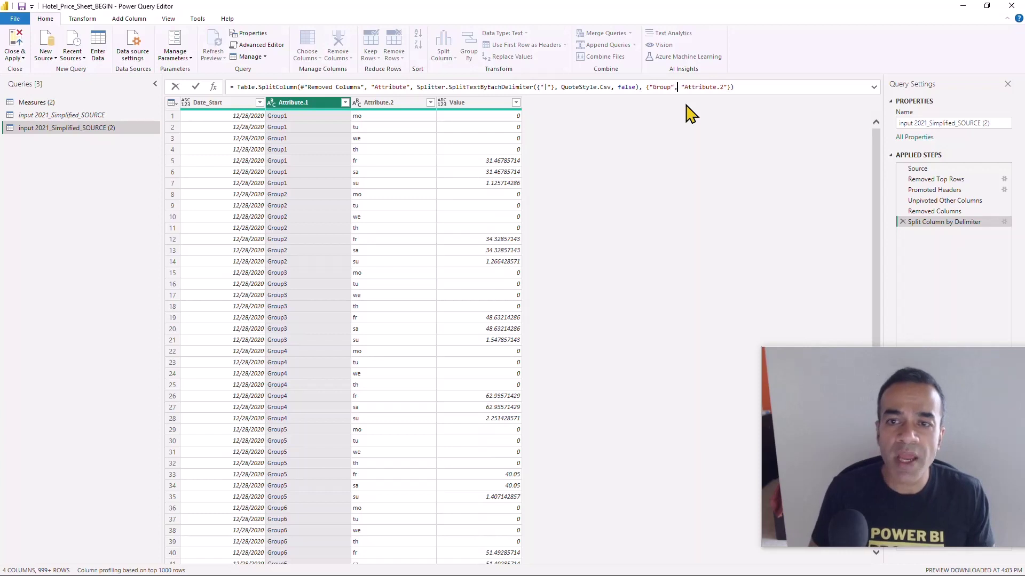
key(ctrl+shift+Right)
key(BackSpace)
text(Weekday)
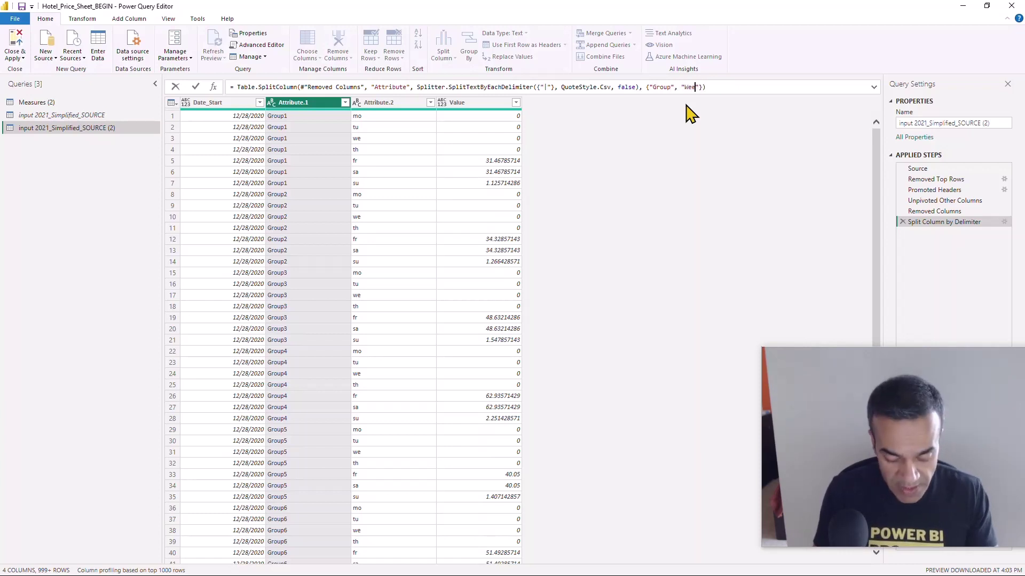
key(Return)
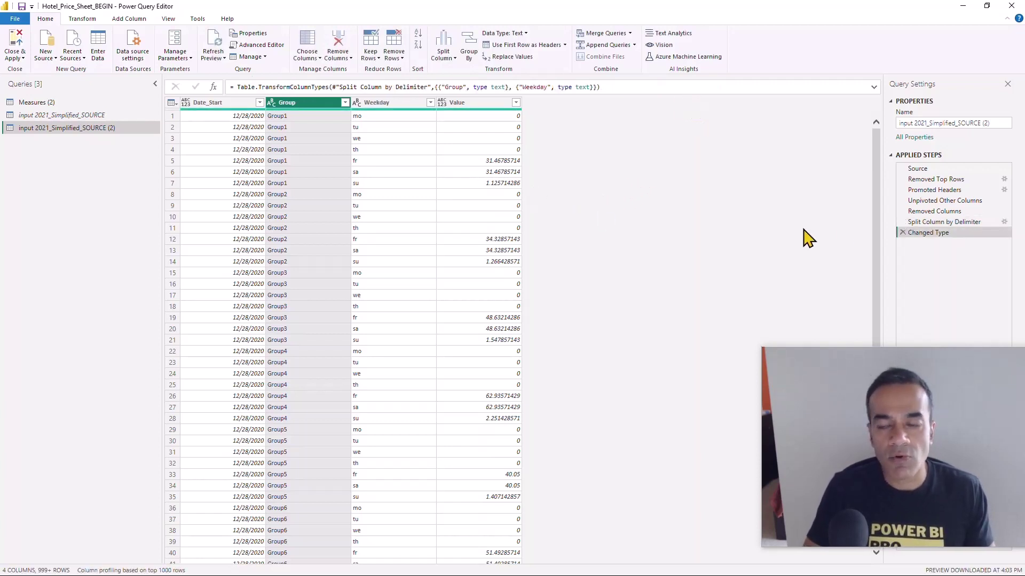
Step: Edit the Unpivoted Other Columns formula so the Value column is named Amount
click(937, 222)
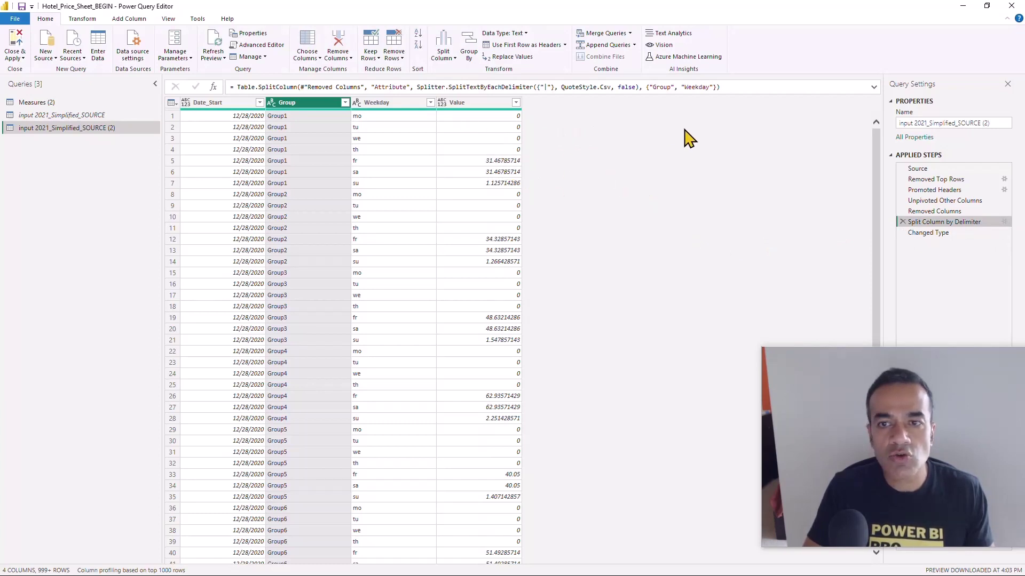
click(945, 201)
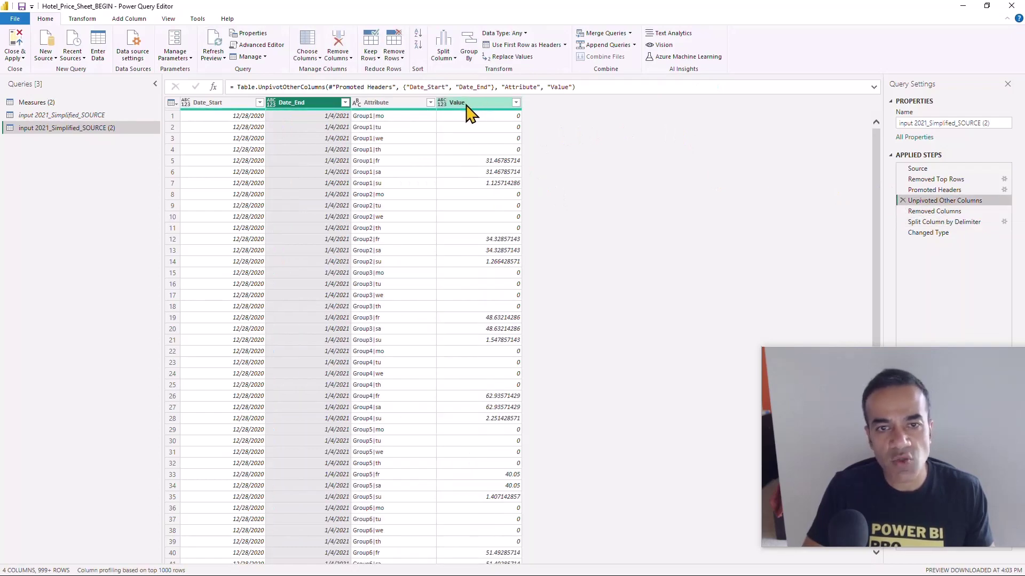
click(551, 86)
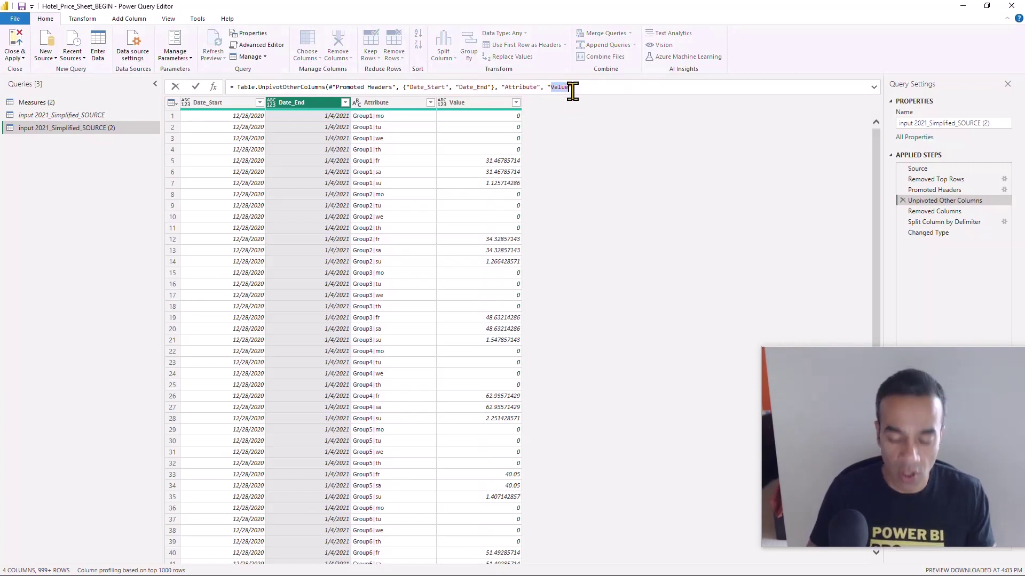
key(Return)
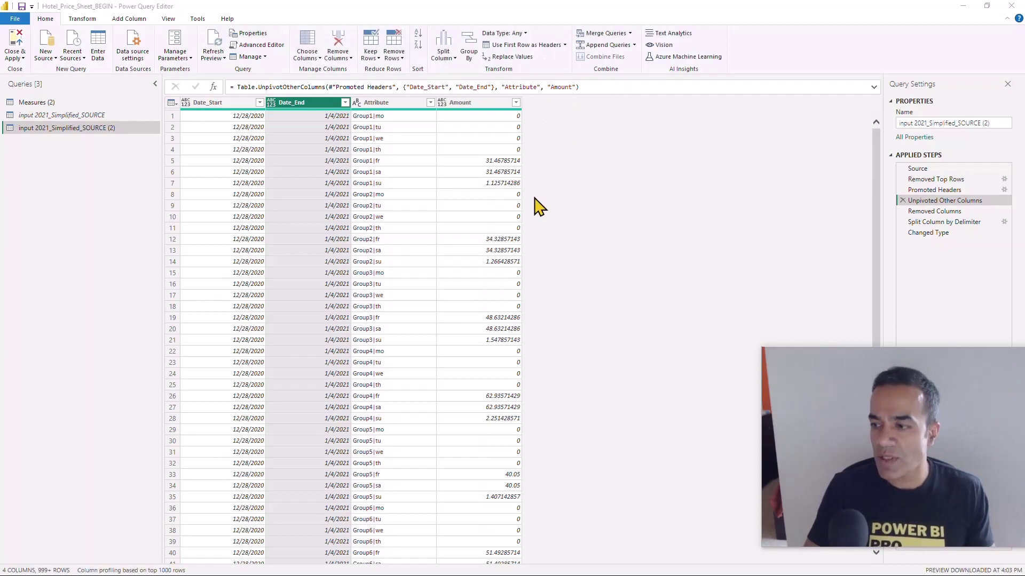
Step: Switch to the Hotel_Price_Sheet workbook and check the columns of the 2021 output sheet one by one
key(alt+Tab)
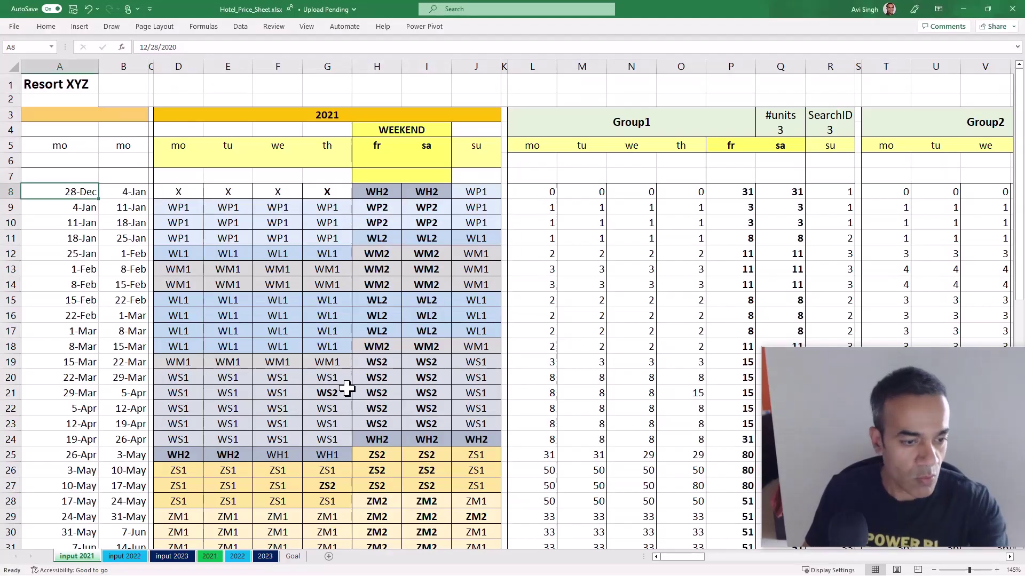
click(210, 557)
click(37, 78)
click(77, 77)
click(113, 77)
click(143, 79)
Step: Return to Power Query Editor, delete the Changed Type step after the column split, and look over the Weekday and Amount columns
key(alt+Tab)
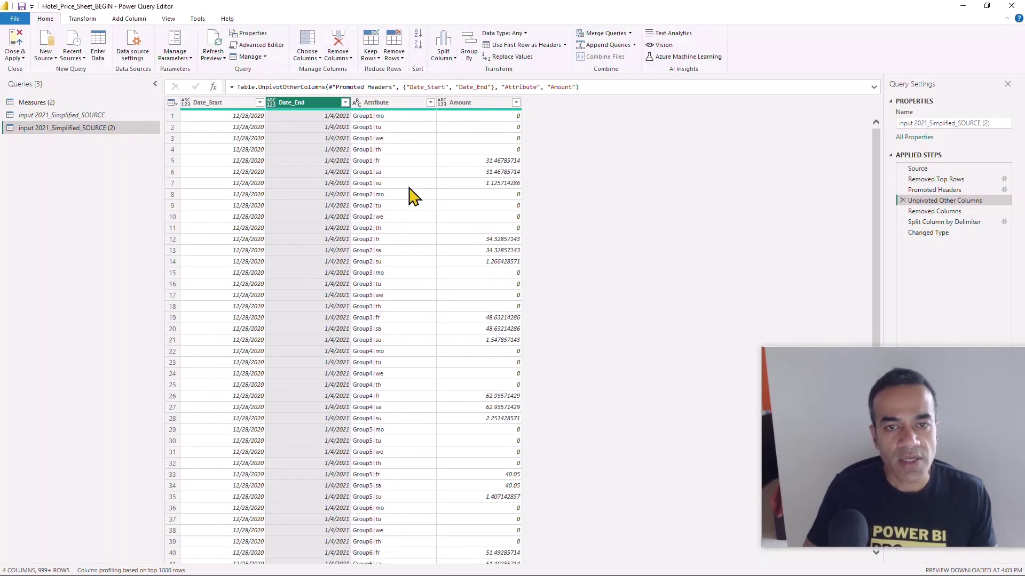
click(930, 235)
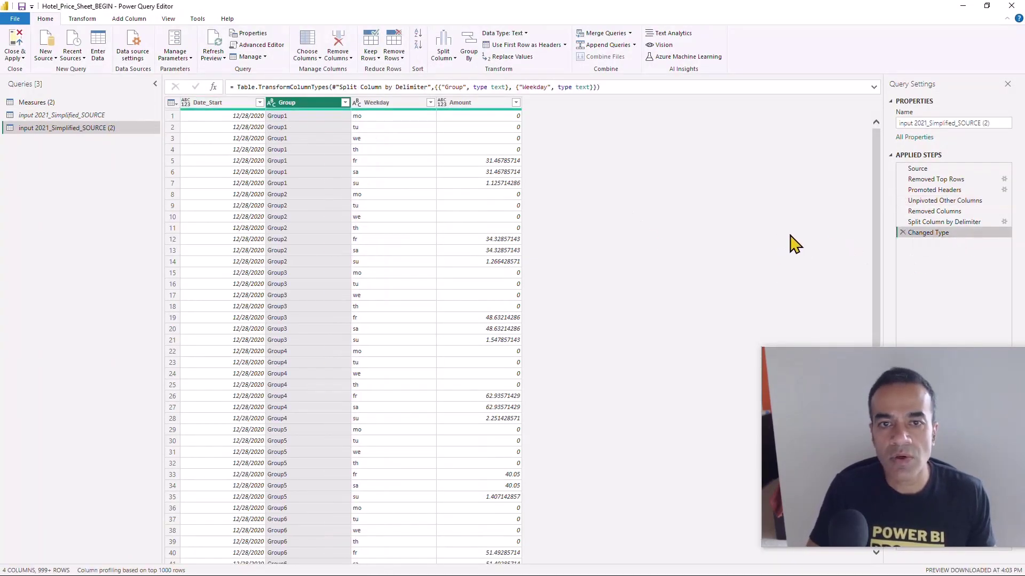
click(901, 233)
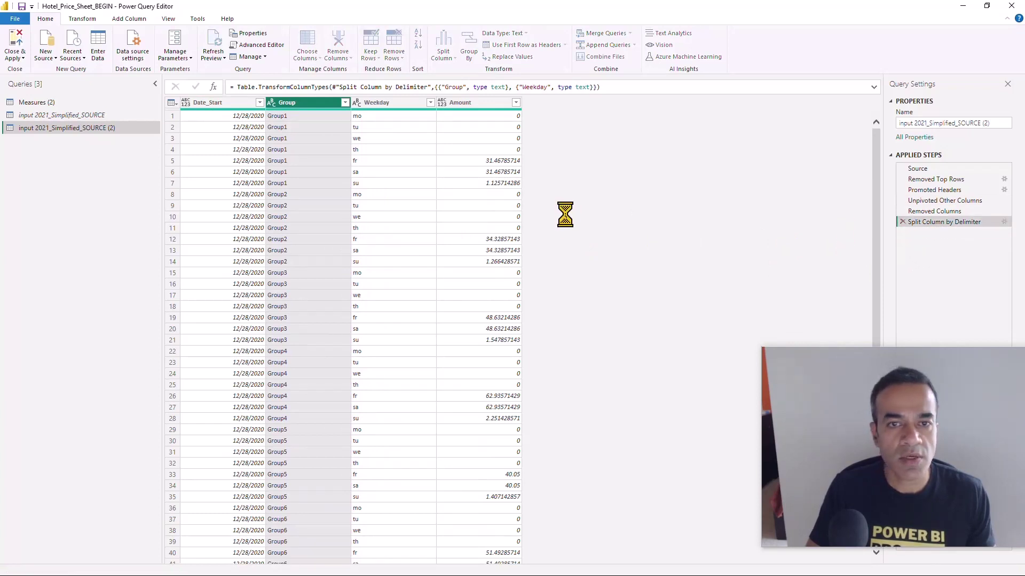
click(384, 104)
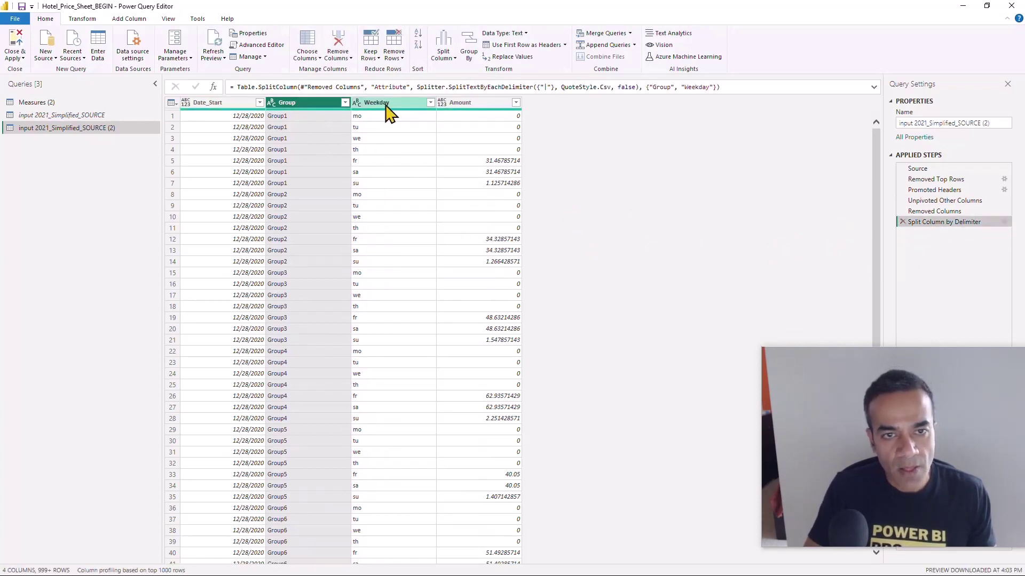
click(475, 104)
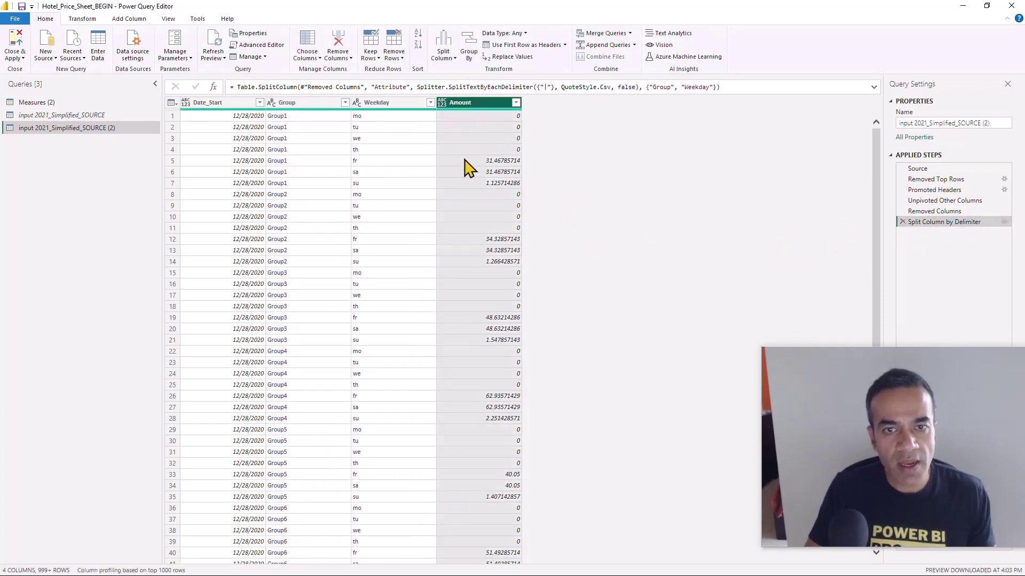
click(393, 103)
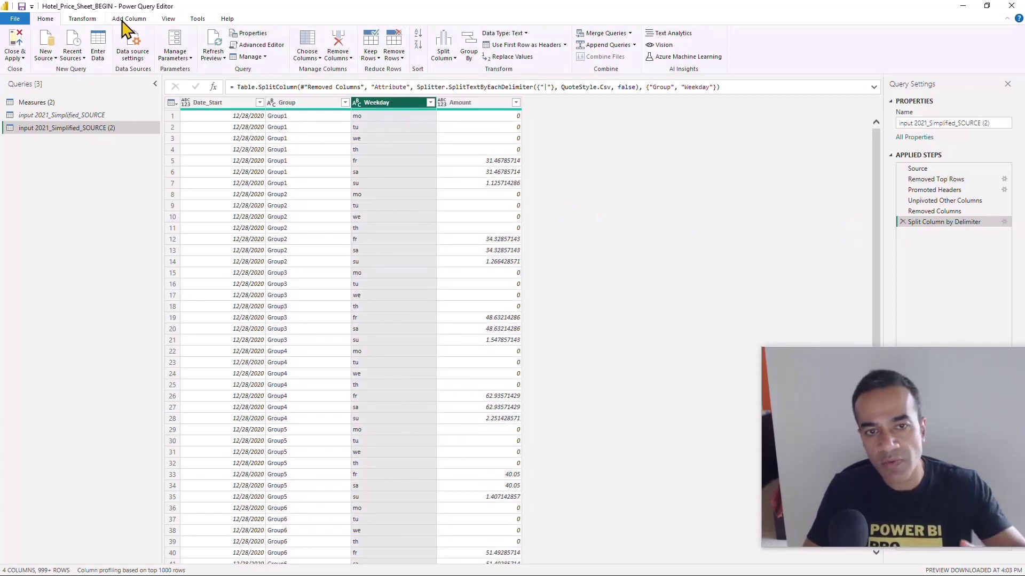
Step: Start a new custom column and name it WeekdayNum
click(126, 20)
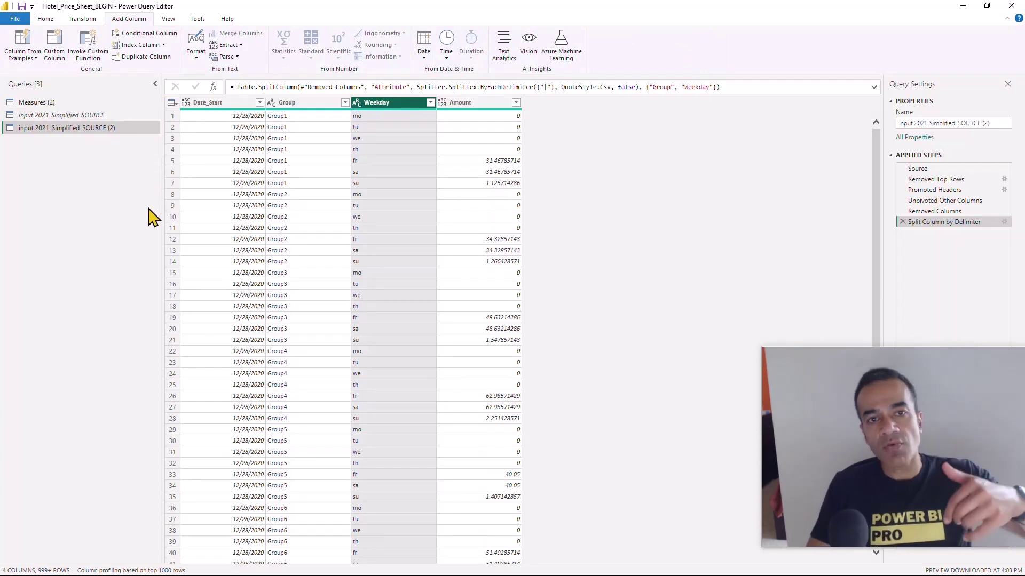
click(55, 53)
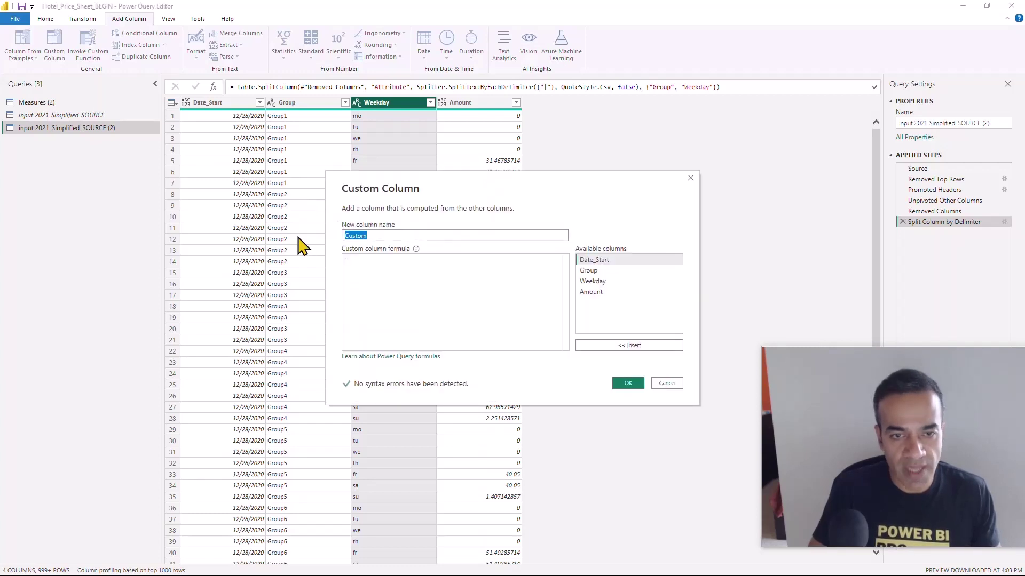
text(WeekdayNum)
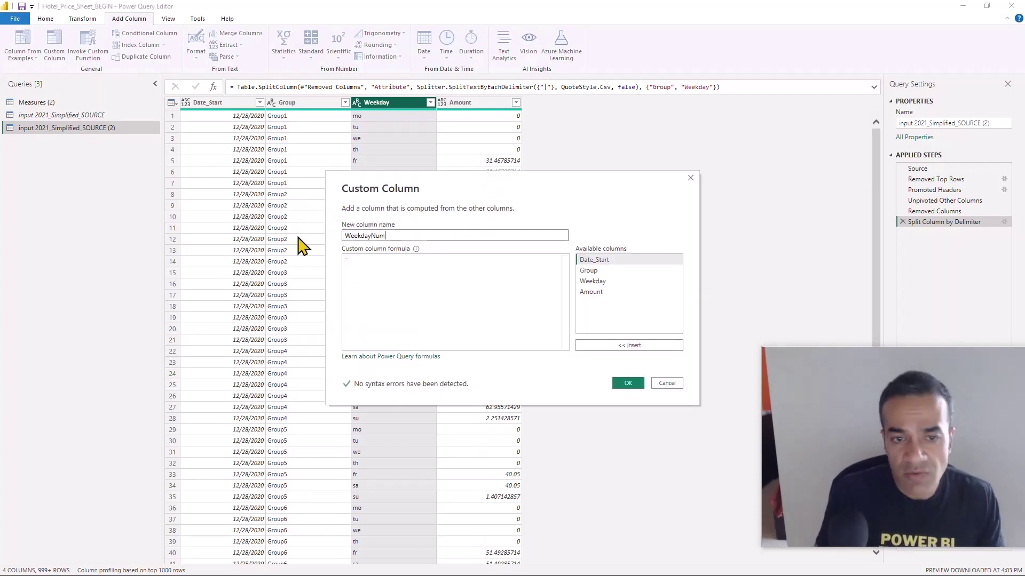
Step: Begin the WeekdayNum formula with the condition if [Weekday] = "mo" then 0
click(398, 270)
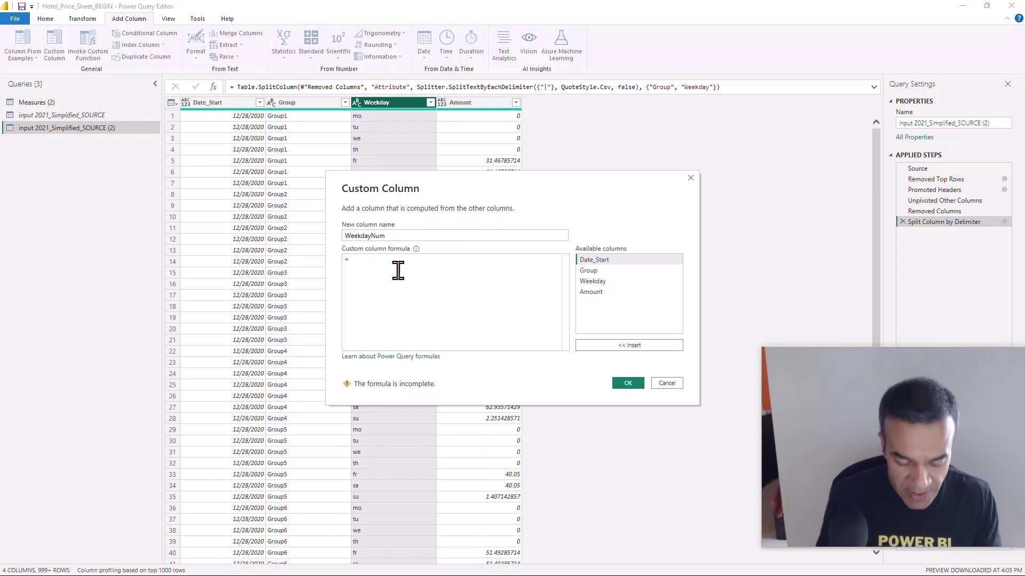
text(if)
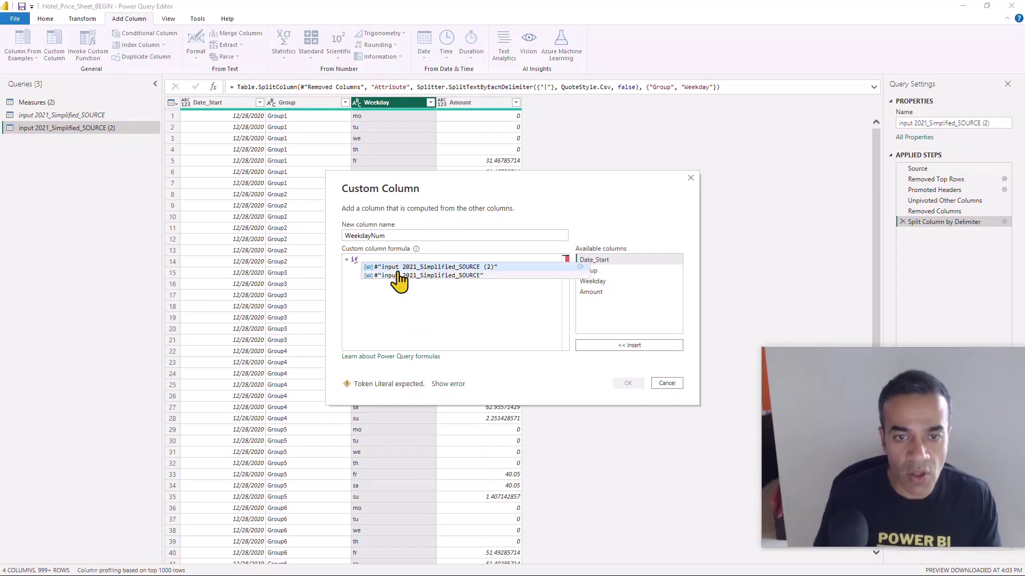
double_click(592, 281)
text(= "mo" )
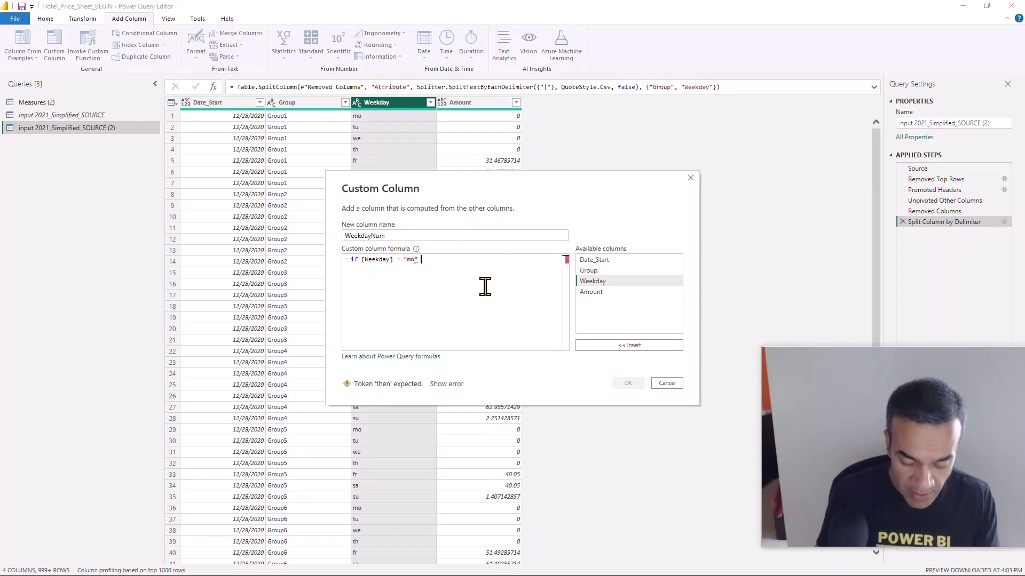
text(then)
text(1)
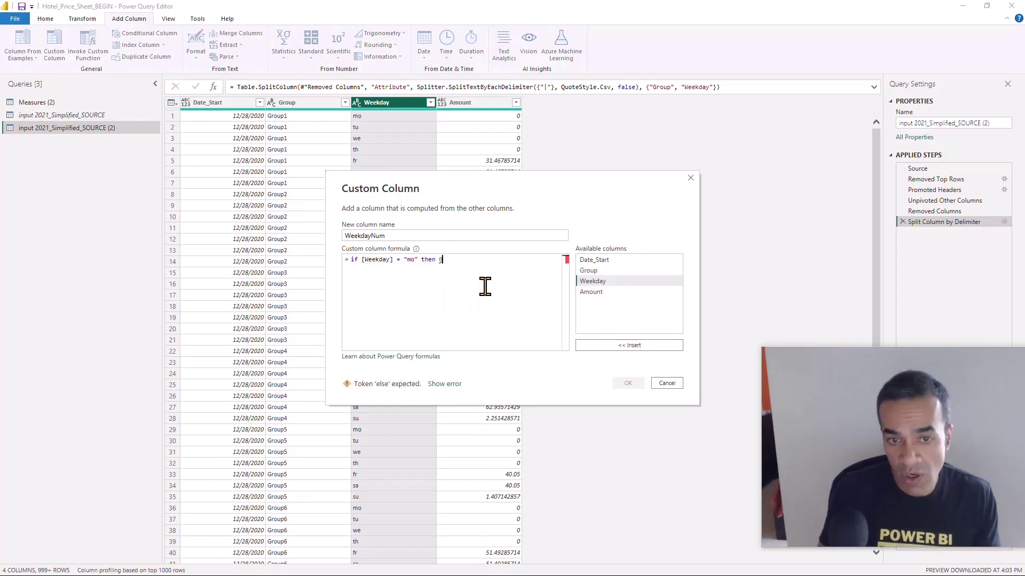
Step: Add a second condition line to the formula: else if [Weekday] = "tu" then 1
key(Return)
text(els)
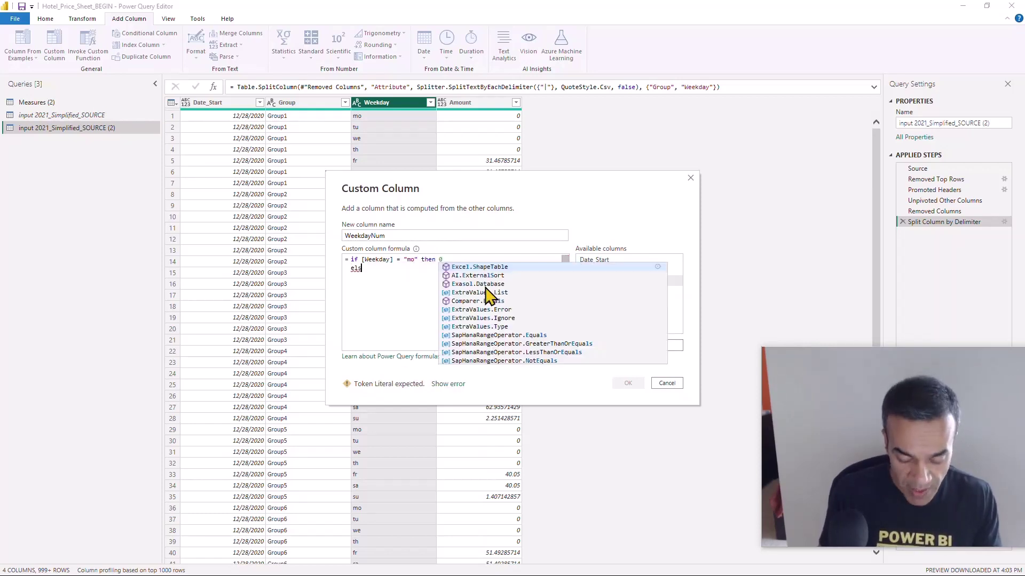
text(e if)
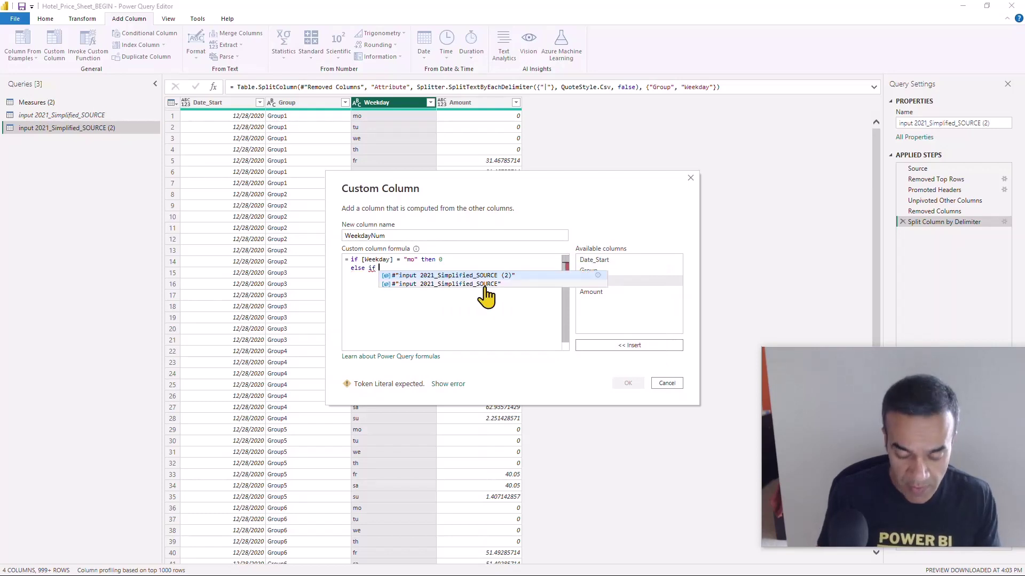
click(363, 260)
key(shift+End)
key(ctrl+c)
click(391, 267)
key(ctrl+v)
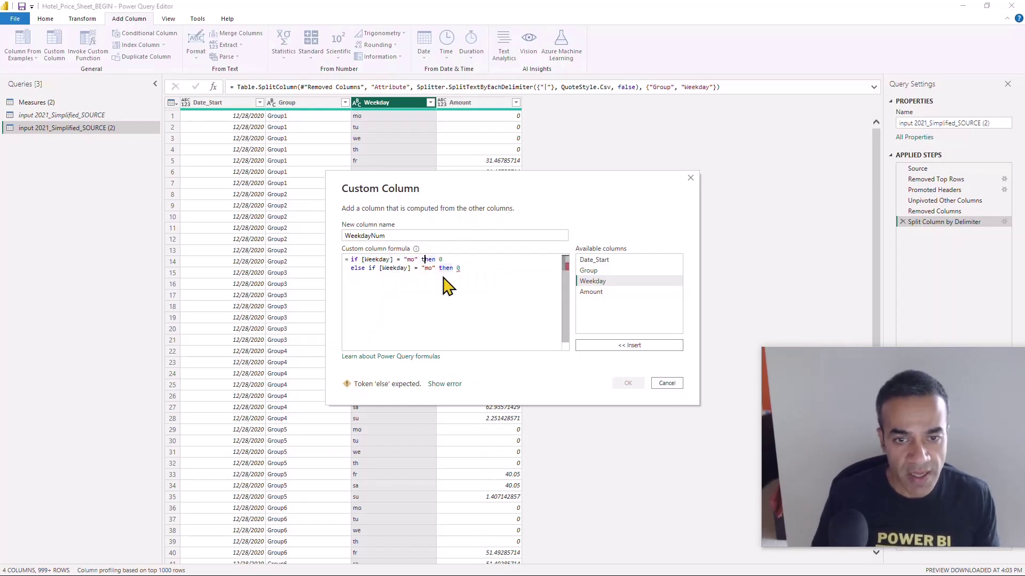
key(Down)
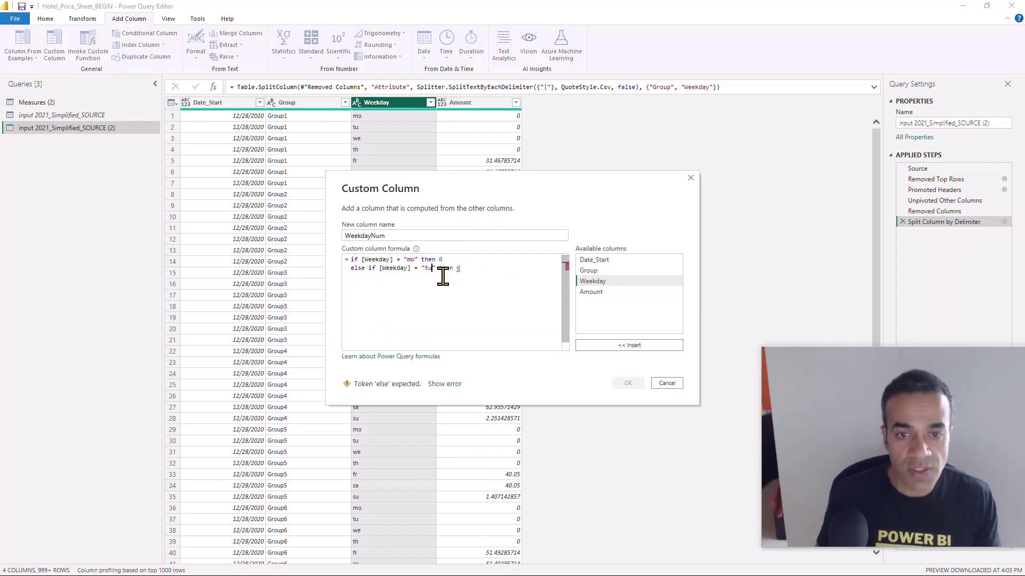
key(BackSpace)
key(BackSpace)
text(1)
key(shift+End)
key(End)
Step: Duplicate the else-if line for the remaining weekdays, mapping "we" to 2, "th" to 3, "fr" to 4, "sa" to 5 and "su" to 6
key(ctrl+v)
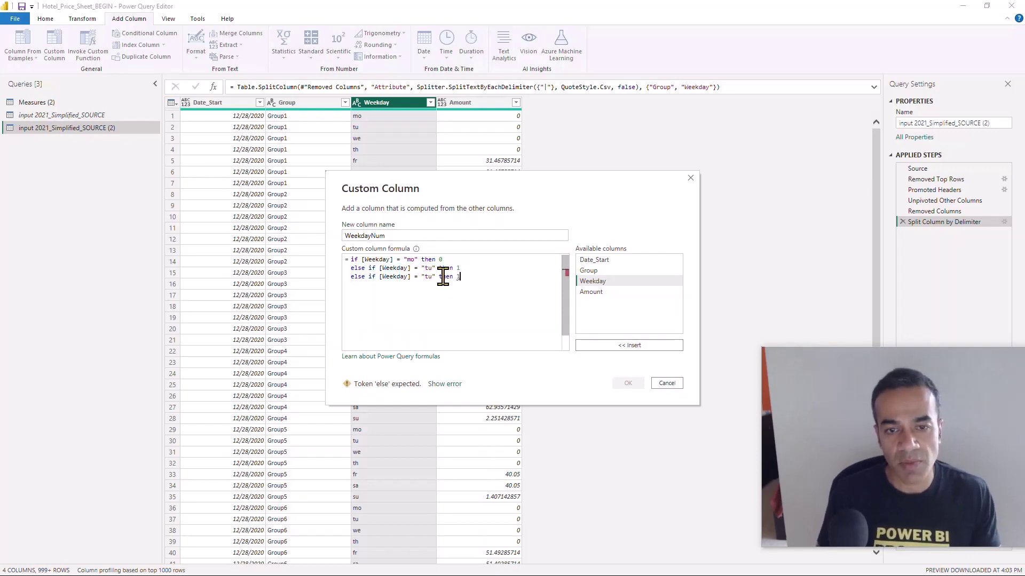
key(ctrl+v)
key(Return)
key(ctrl+v)
key(Return)
key(ctrl+v)
key(Return)
key(ctrl+v)
double_click(428, 276)
text(we)
click(425, 285)
key(Delete)
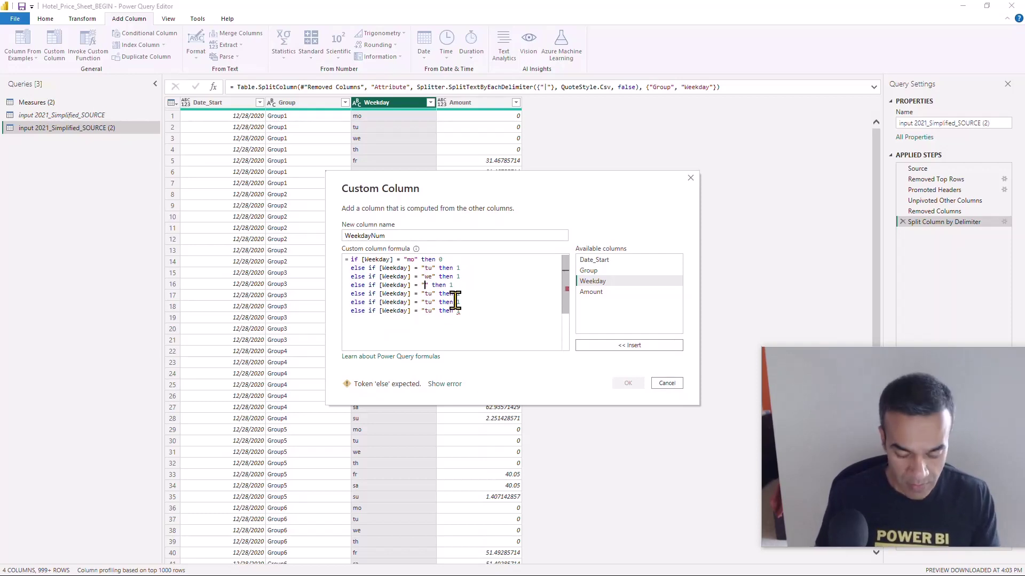
text(sa)
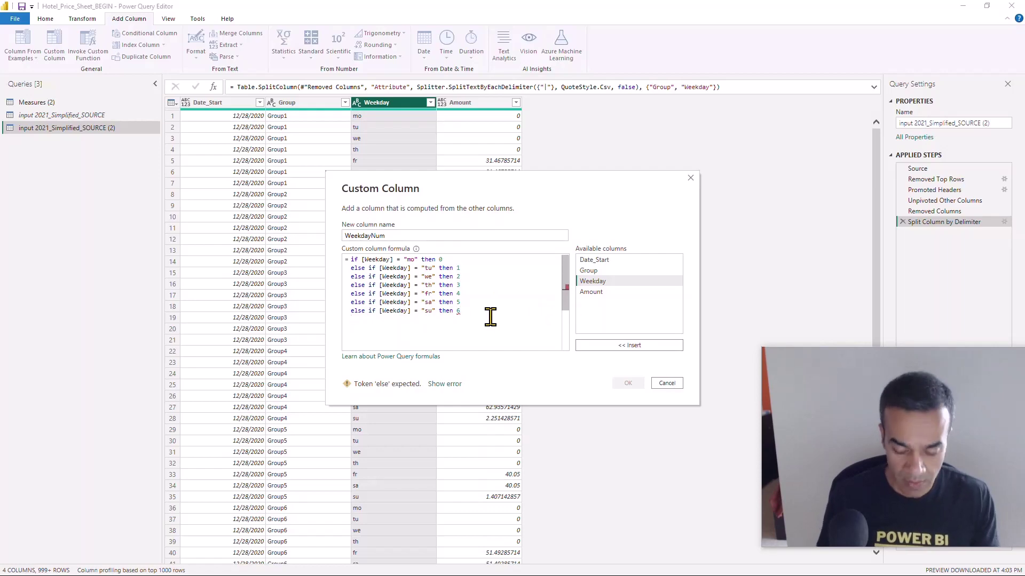
Step: End the formula with else error "Unknown Weekday Value" and create the WeekdayNum column
key(Return)
text(else)
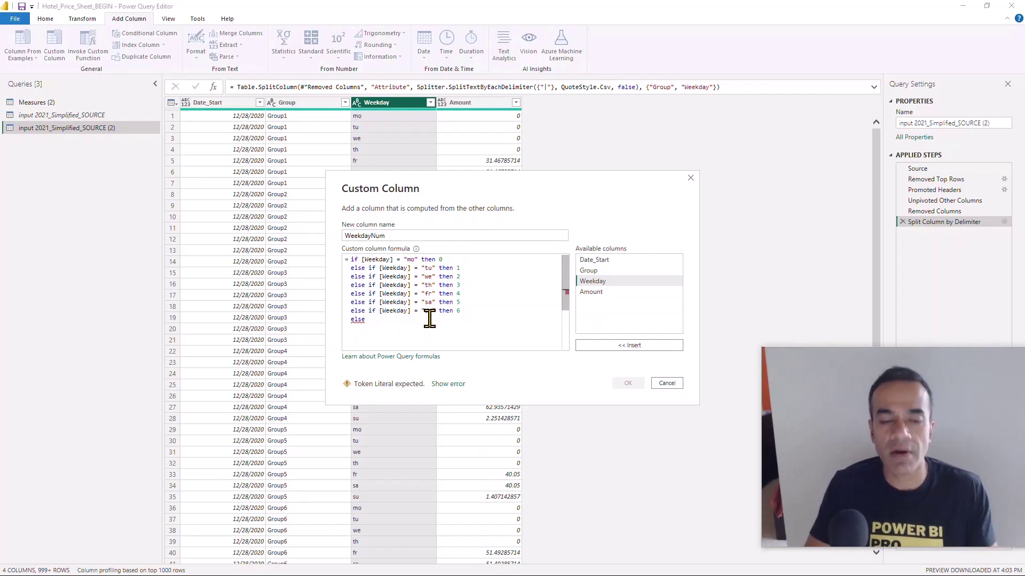
text(error)
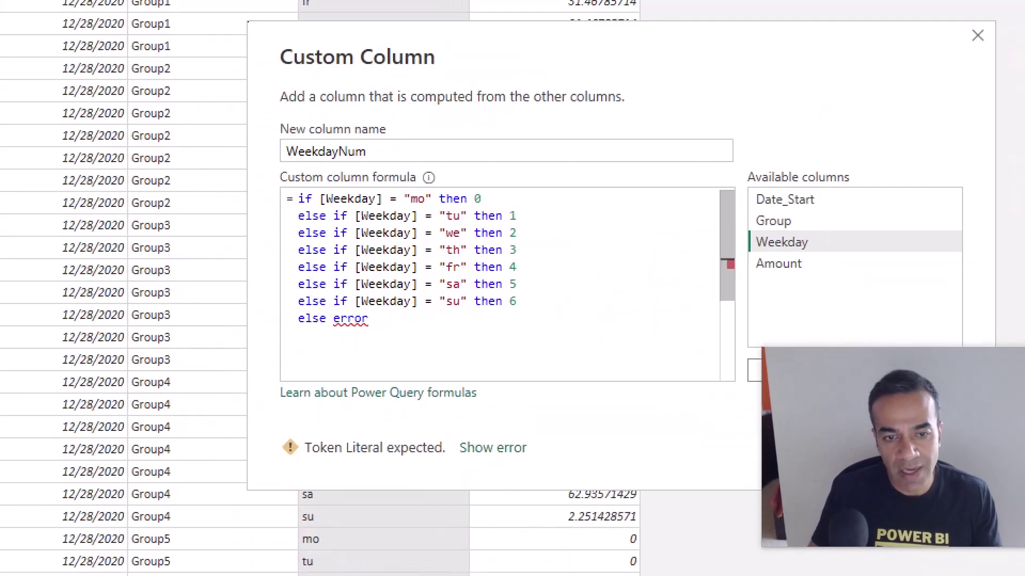
text( ")
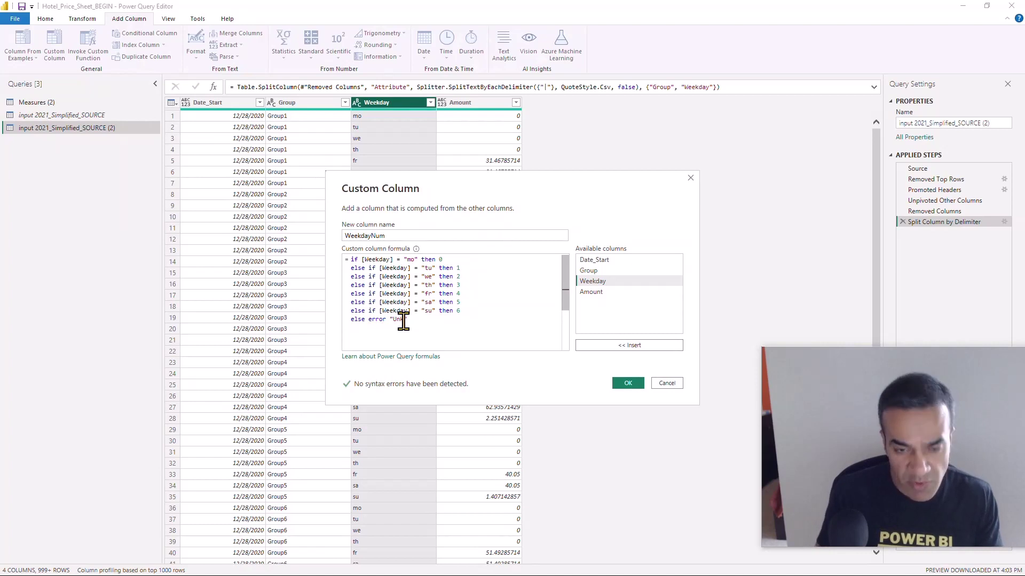
text(Unknown )
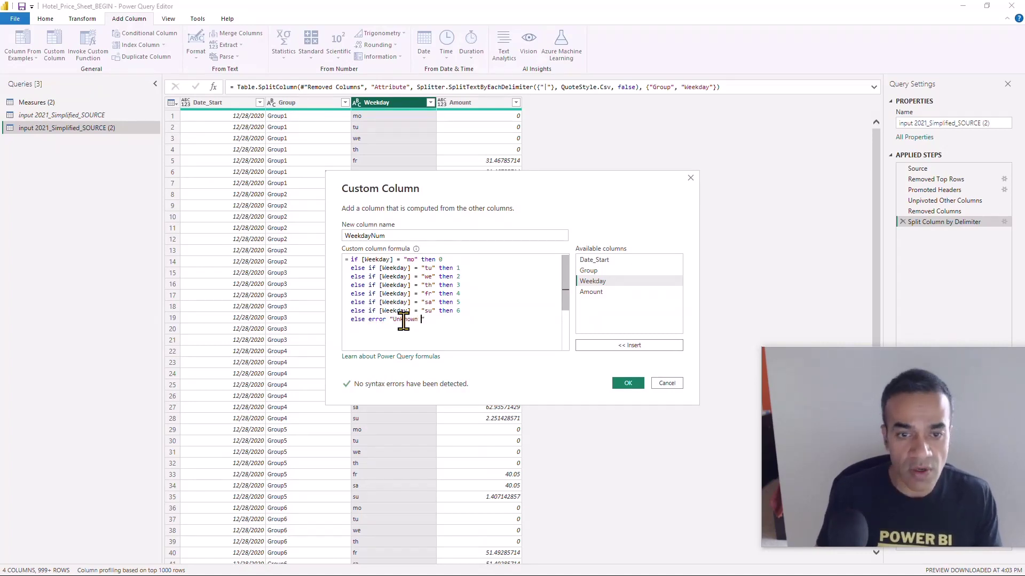
text(Weekday)
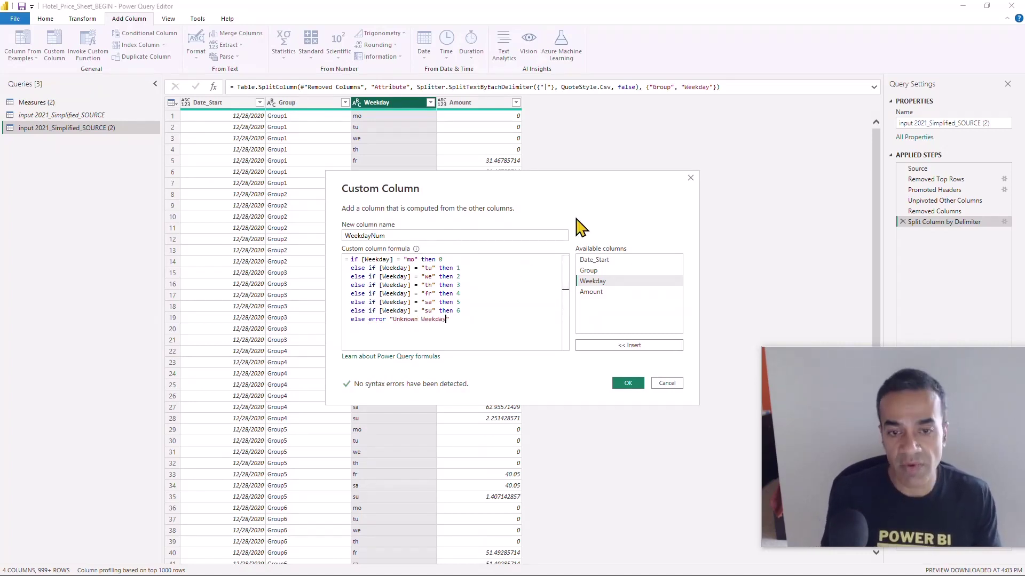
text( Valu)
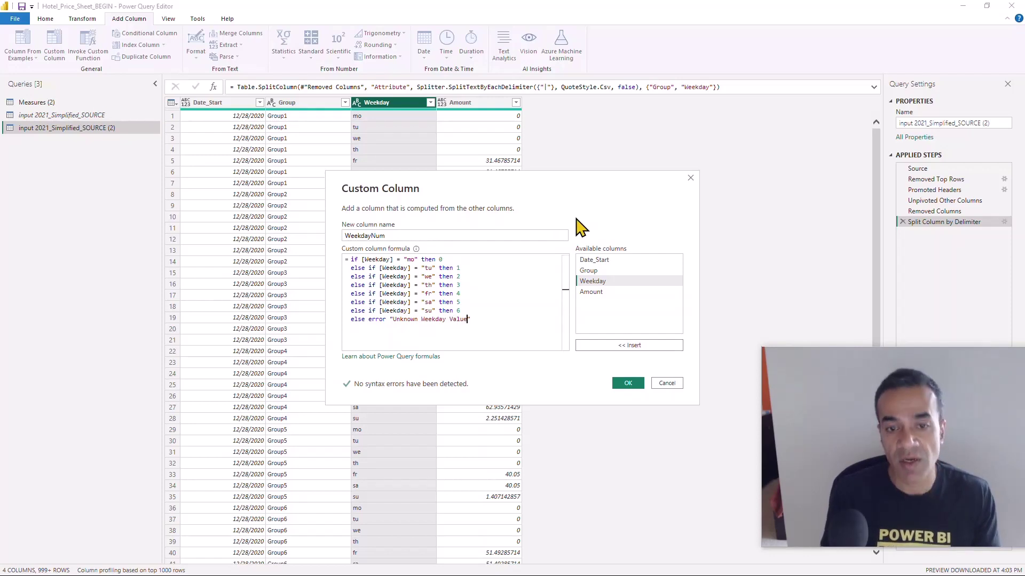
text(e)
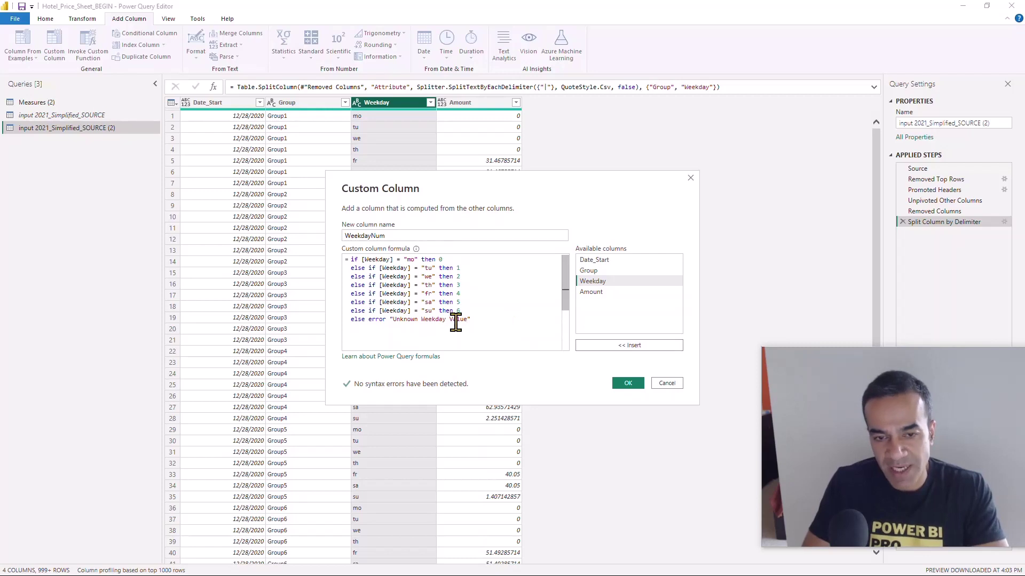
click(627, 382)
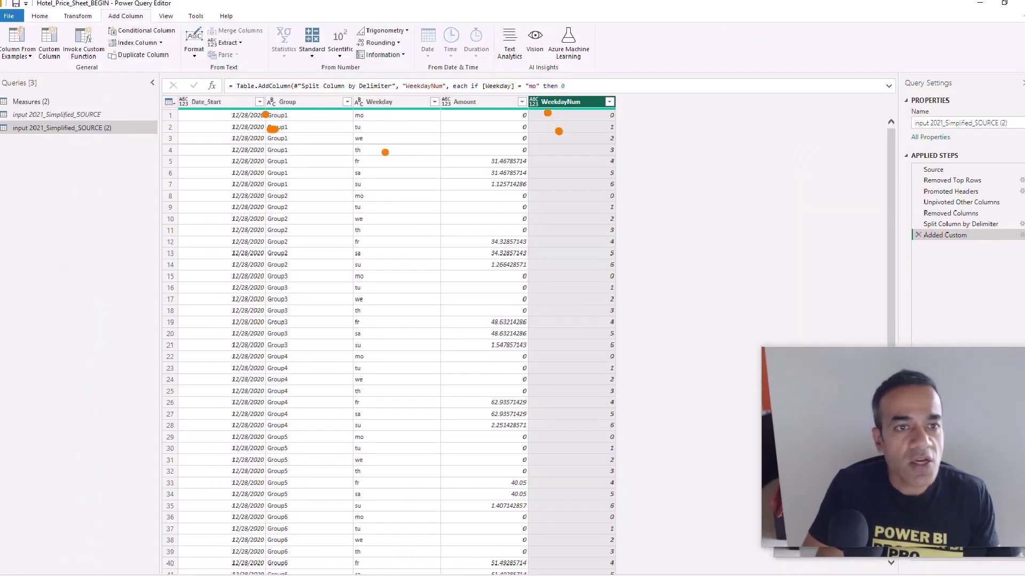
Step: Add a custom column named Date with the formula Date.AddDays([Date_Start], [WeekdayNum])
click(53, 47)
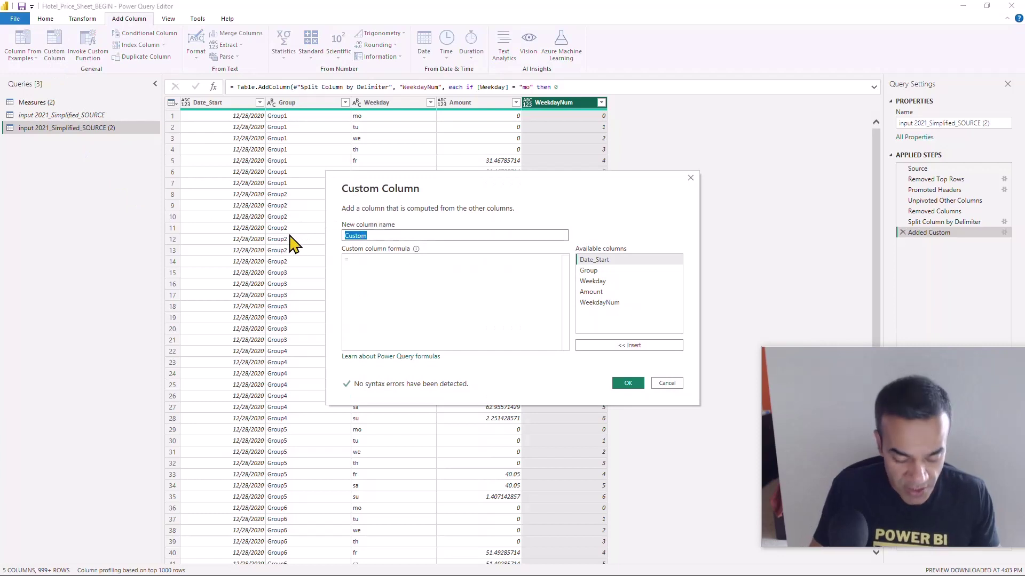
click(374, 268)
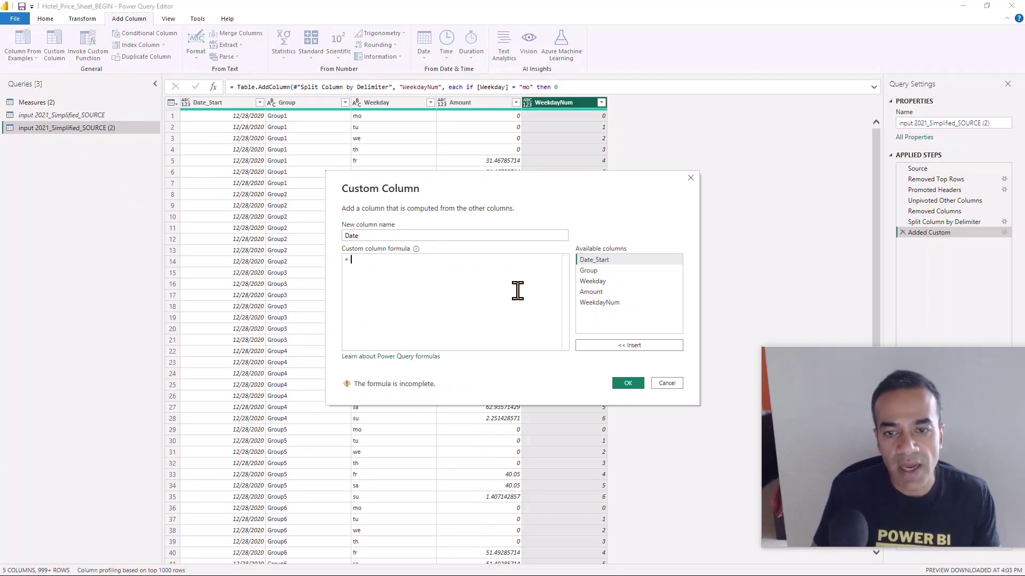
text(Date)
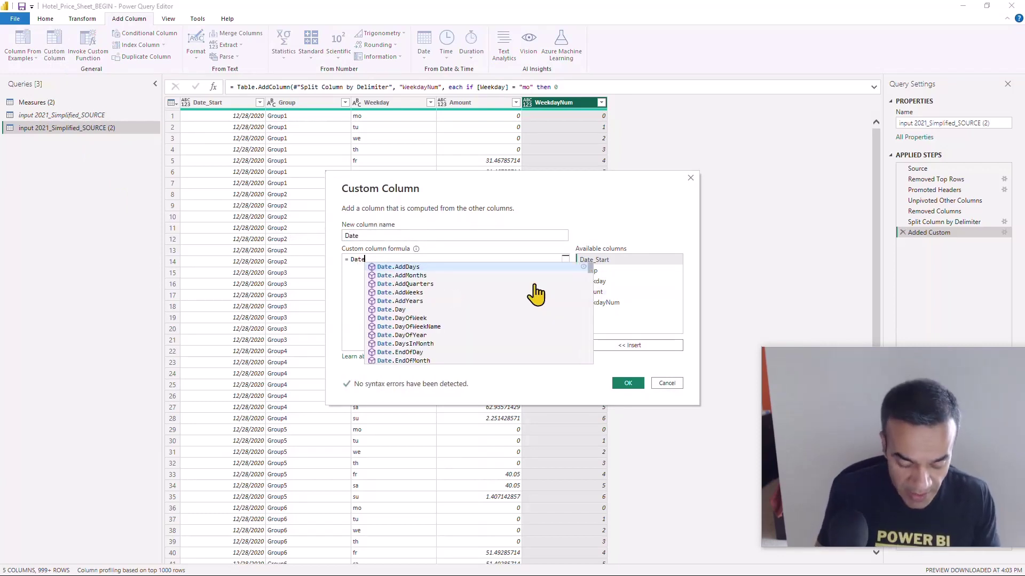
text(.AddDays()
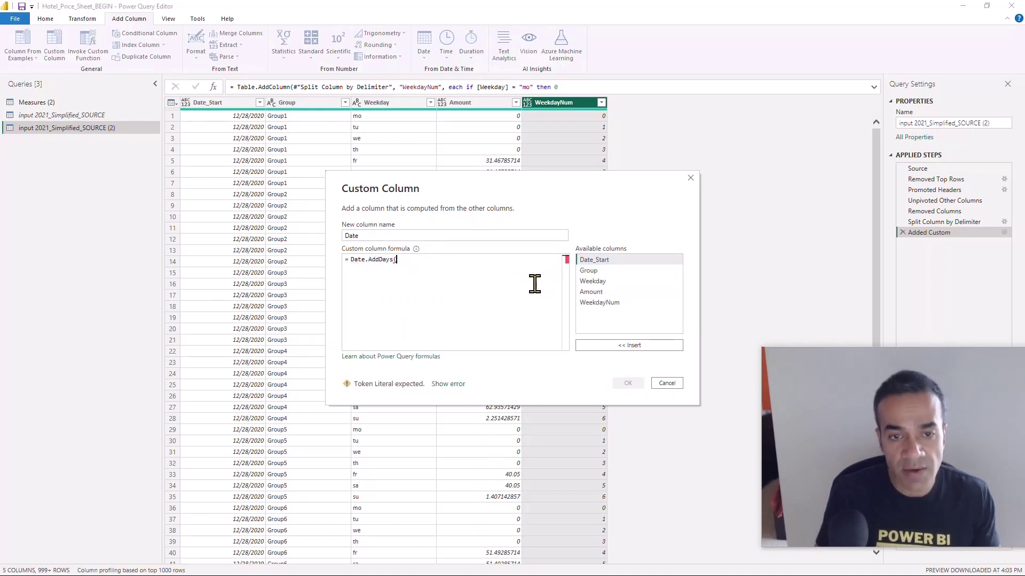
double_click(600, 262)
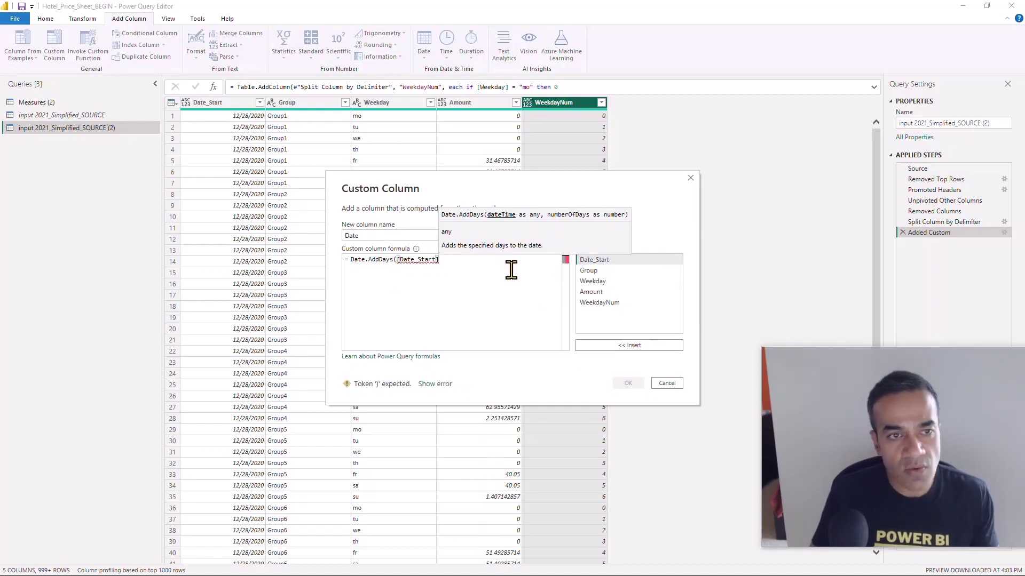
text(,)
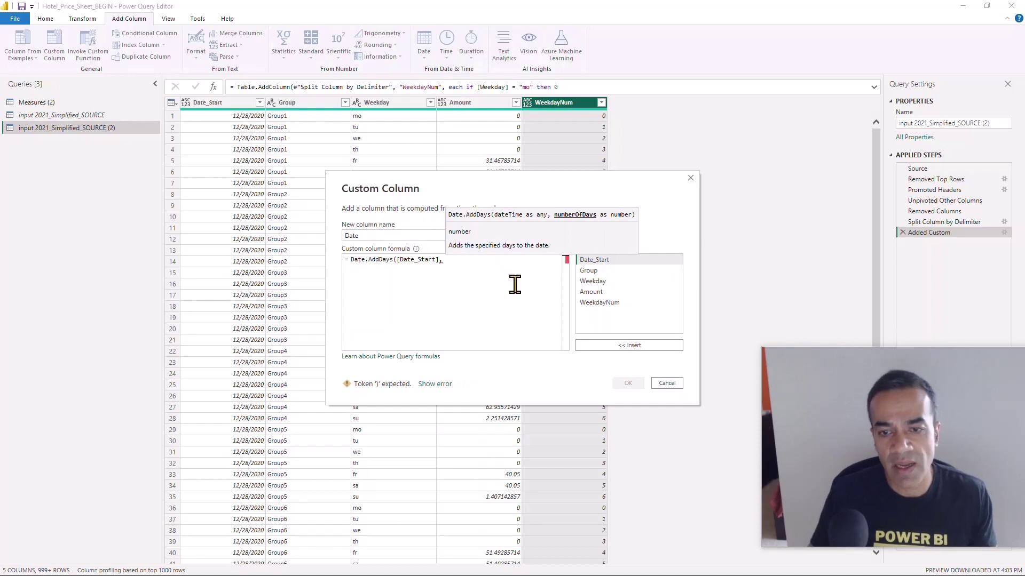
double_click(598, 303)
click(514, 293)
text())
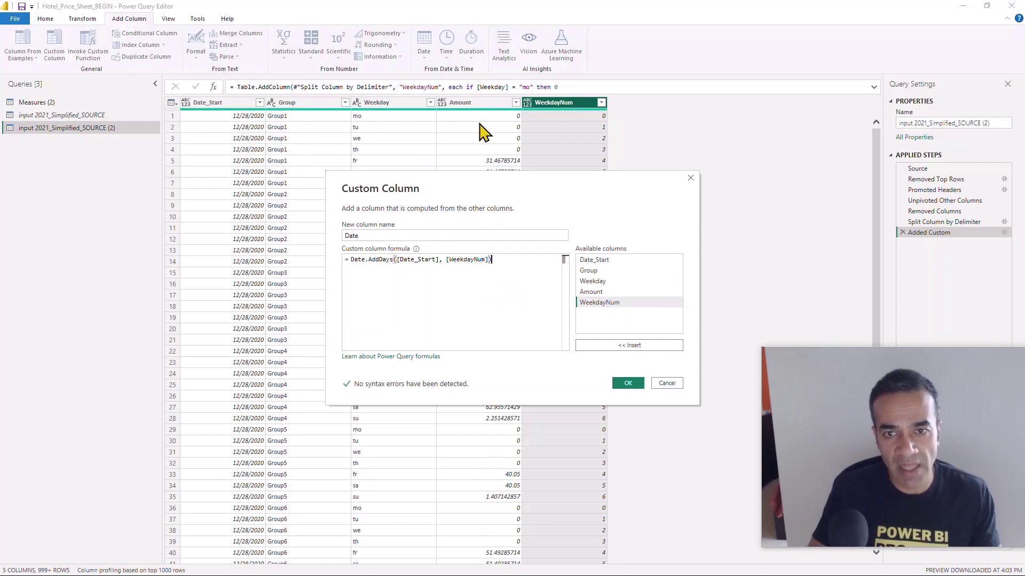
click(628, 384)
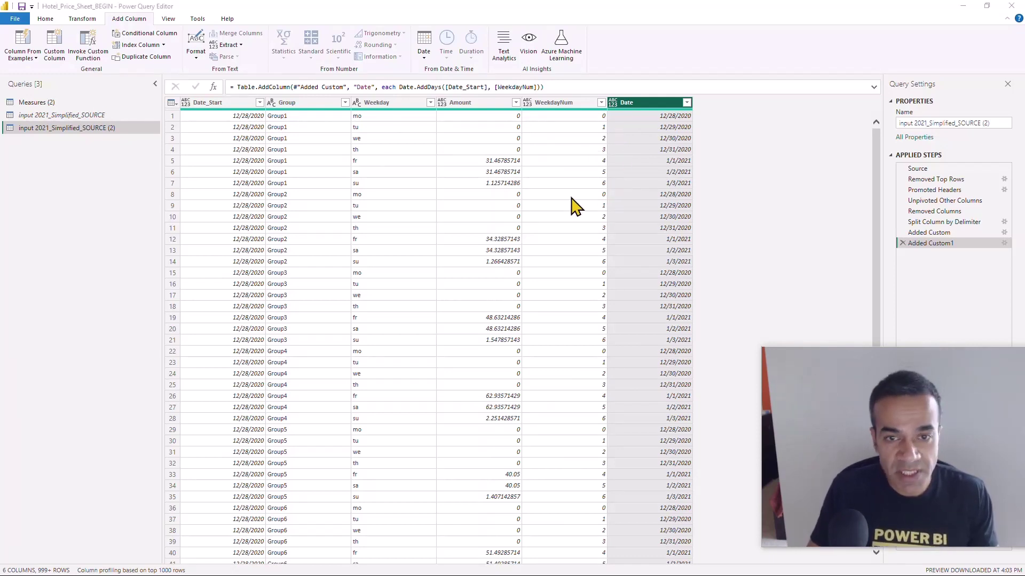
Step: Check the Date column of the 2021 sheet in the Excel workbook, and return to Power Query Editor to check the Group and Amount columns
key(alt+Tab)
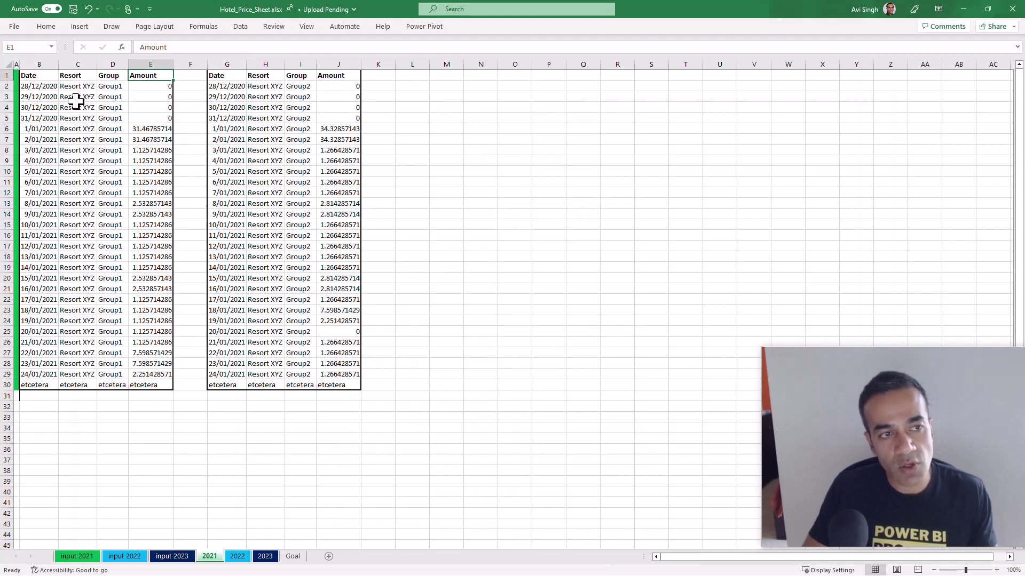
click(33, 76)
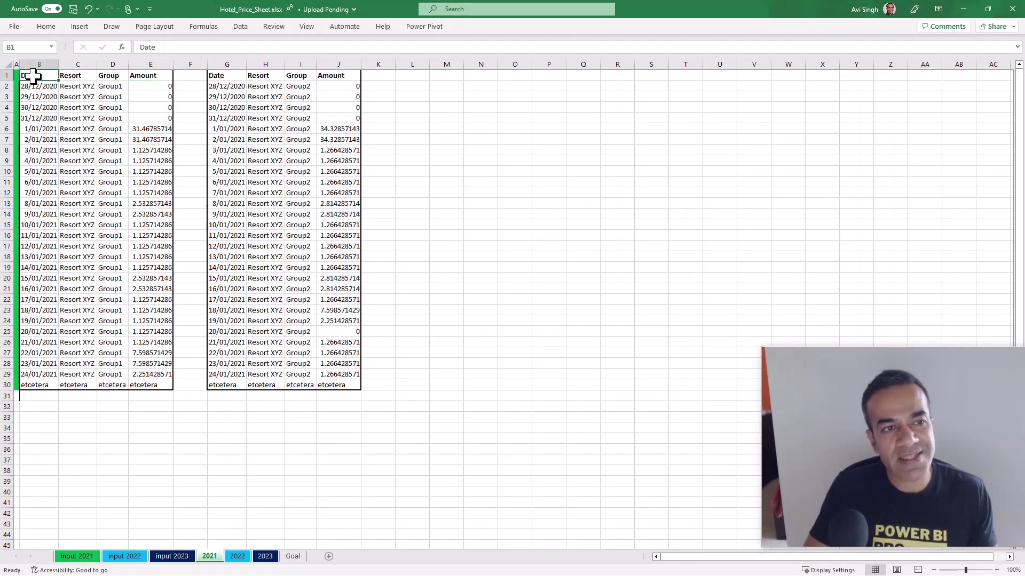
key(alt+Tab)
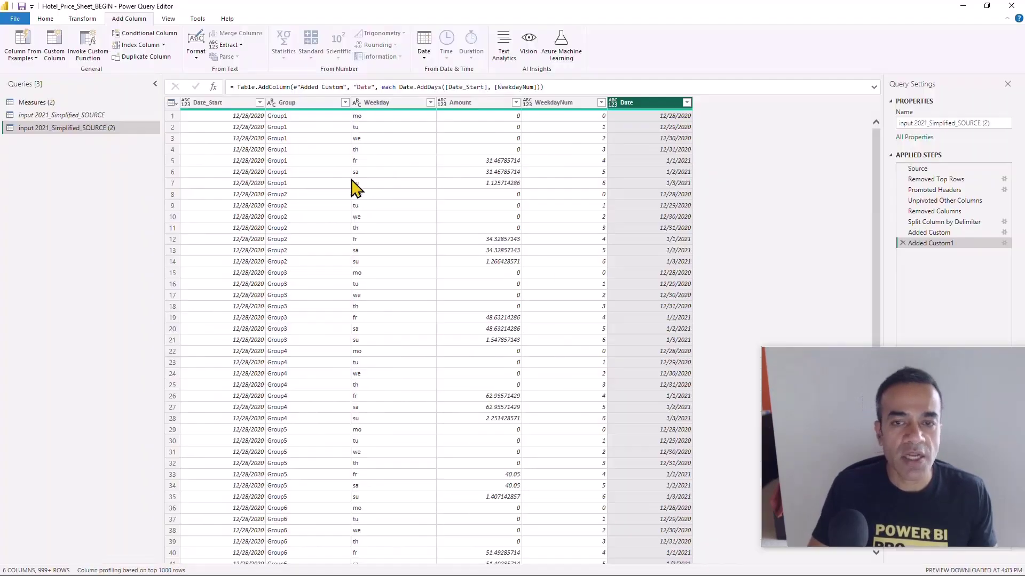
click(308, 103)
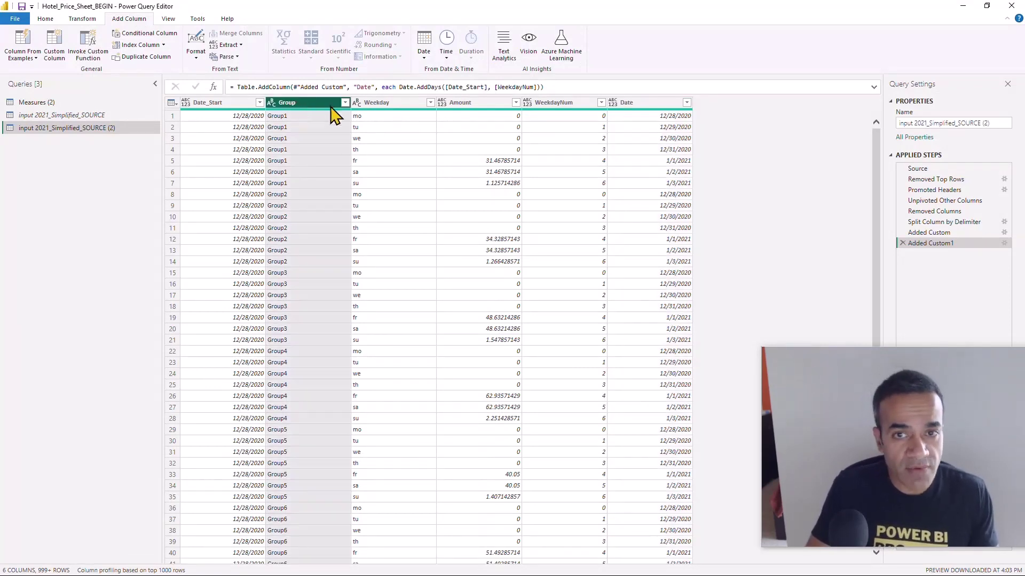
click(469, 104)
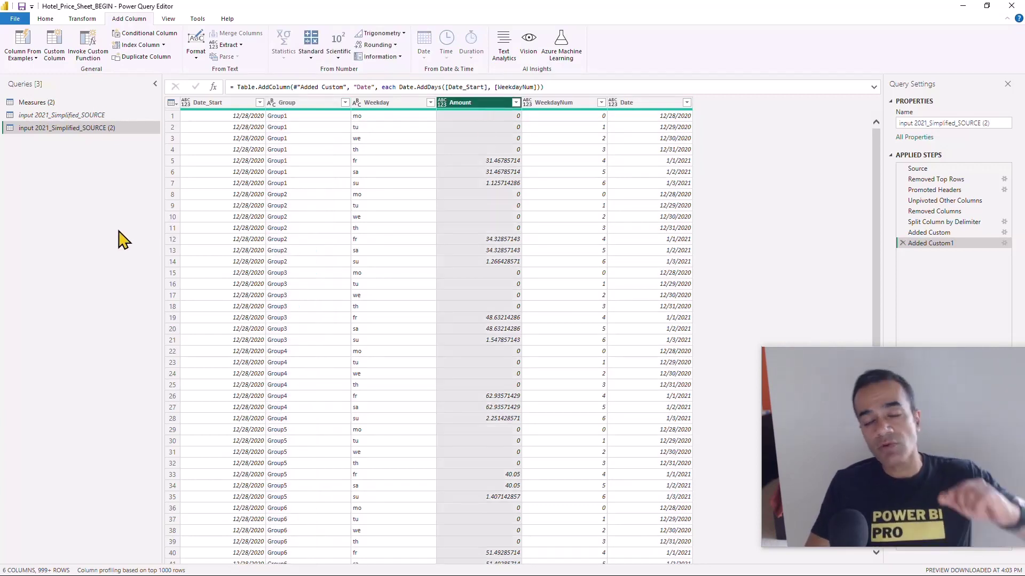
Step: Delete the Changed Type and Promoted Headers steps from the input 2021_Simplified_SOURCE query
click(99, 115)
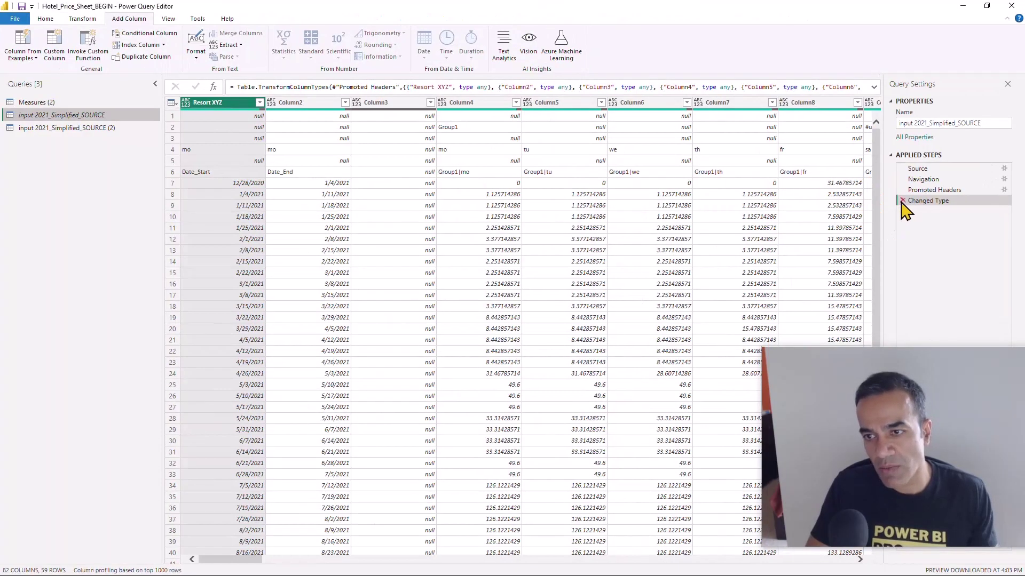
click(903, 200)
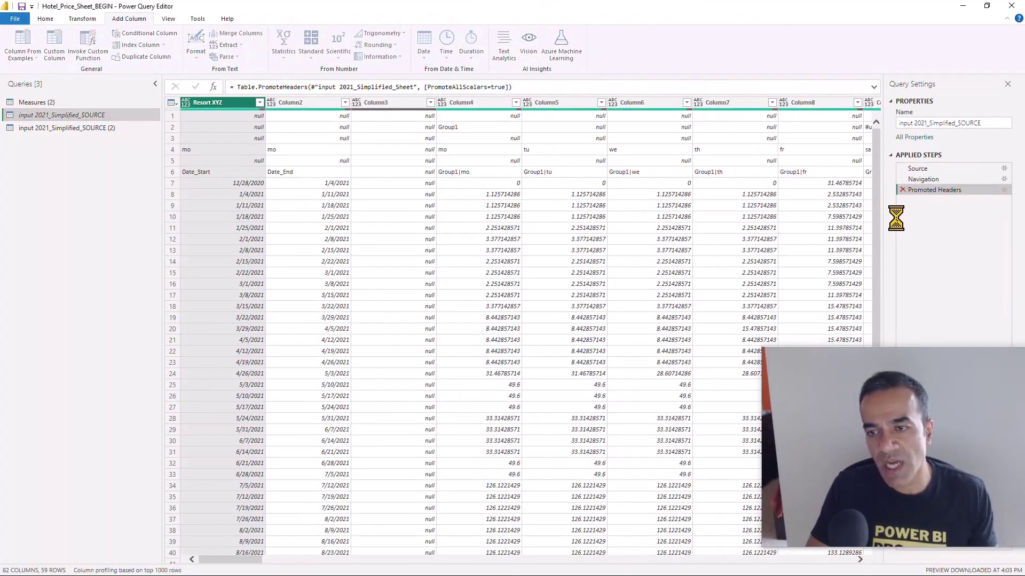
click(902, 190)
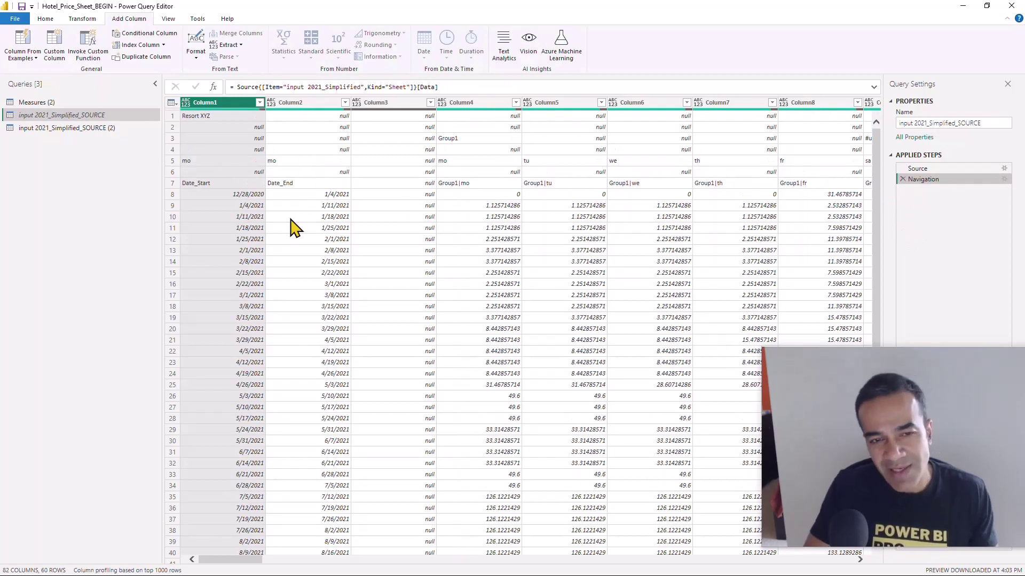
Step: Set the Removed Top Rows step of the input 2021_Simplified_SOURCE (2) query to 6 rows and check the query's final step
click(87, 131)
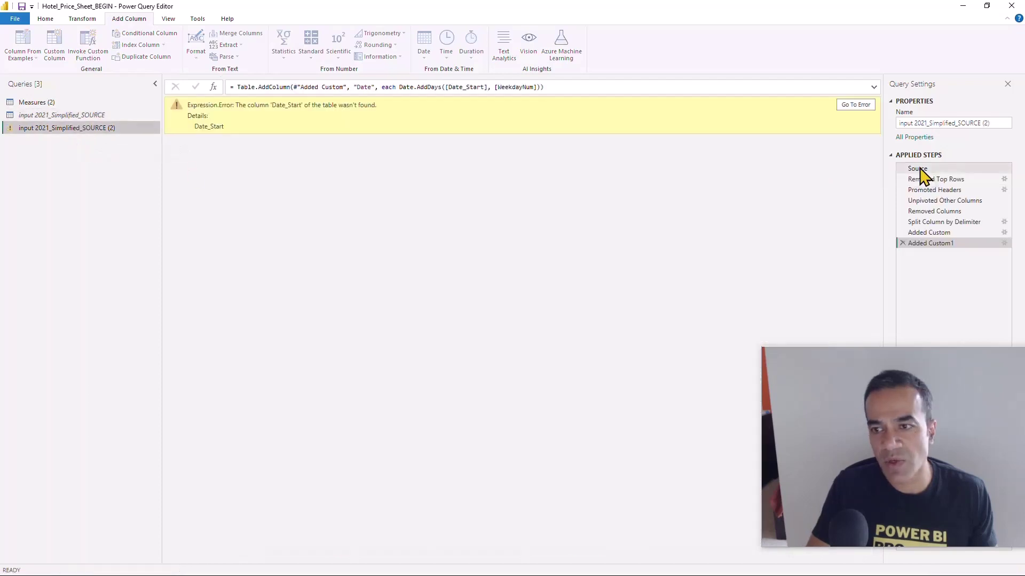
click(919, 169)
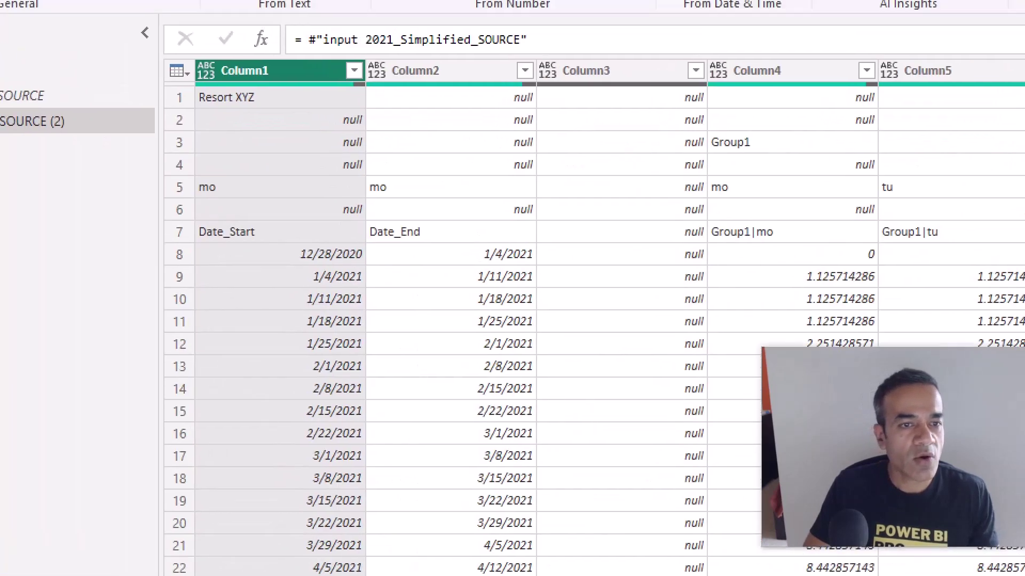
drag(179, 86, 181, 210)
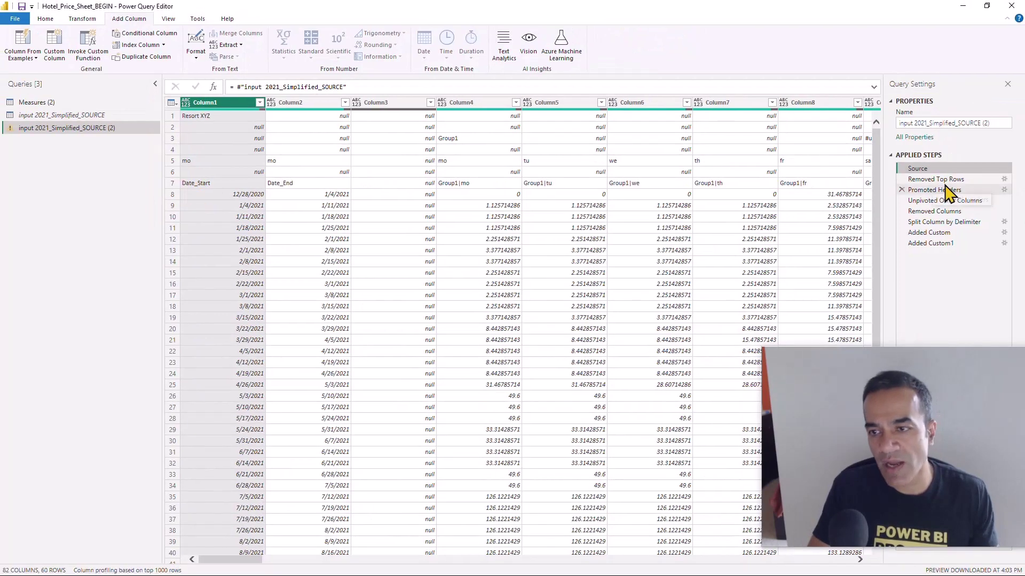
click(938, 180)
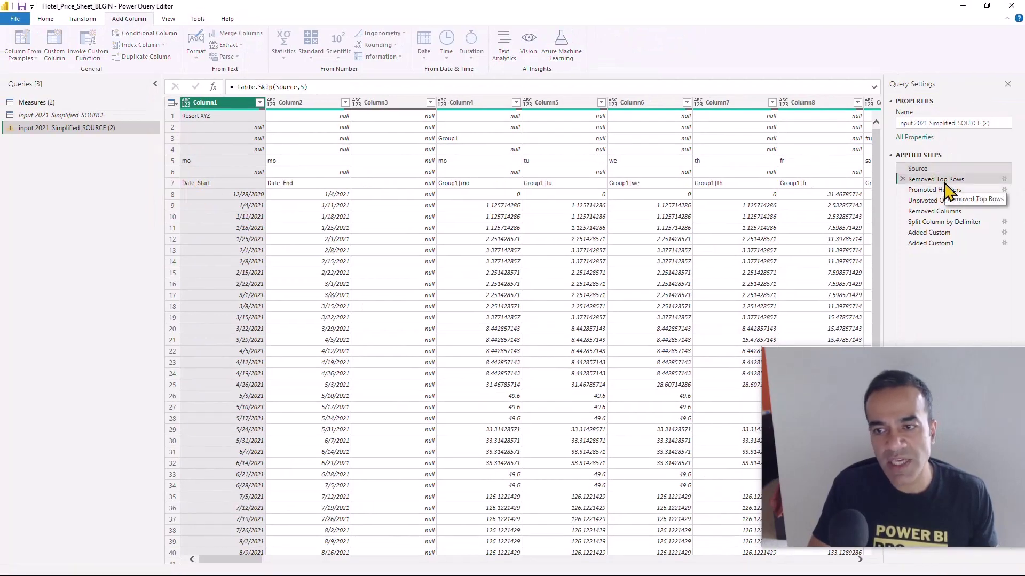
click(1003, 180)
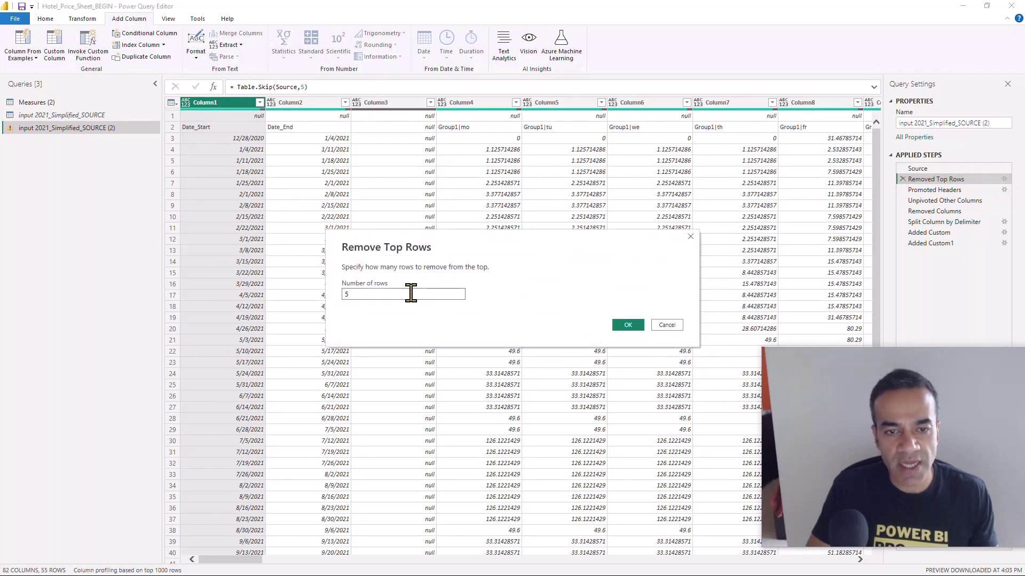
double_click(410, 292)
text(6)
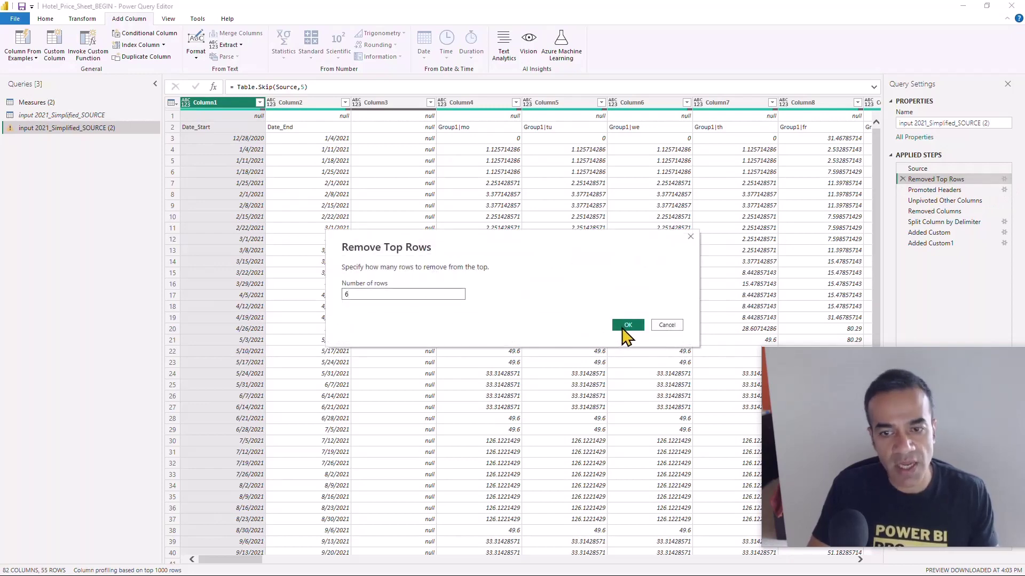
click(627, 326)
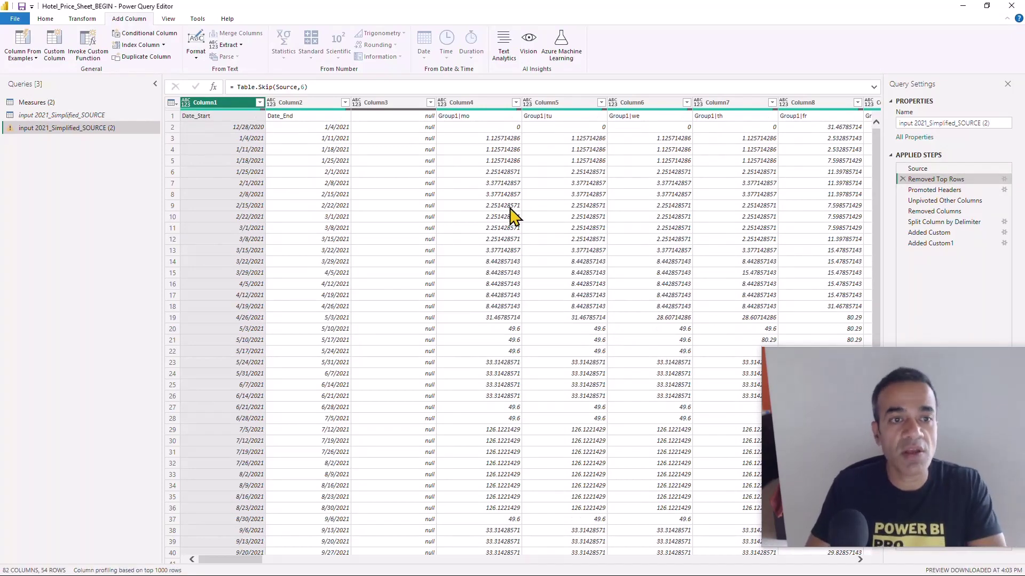
click(917, 243)
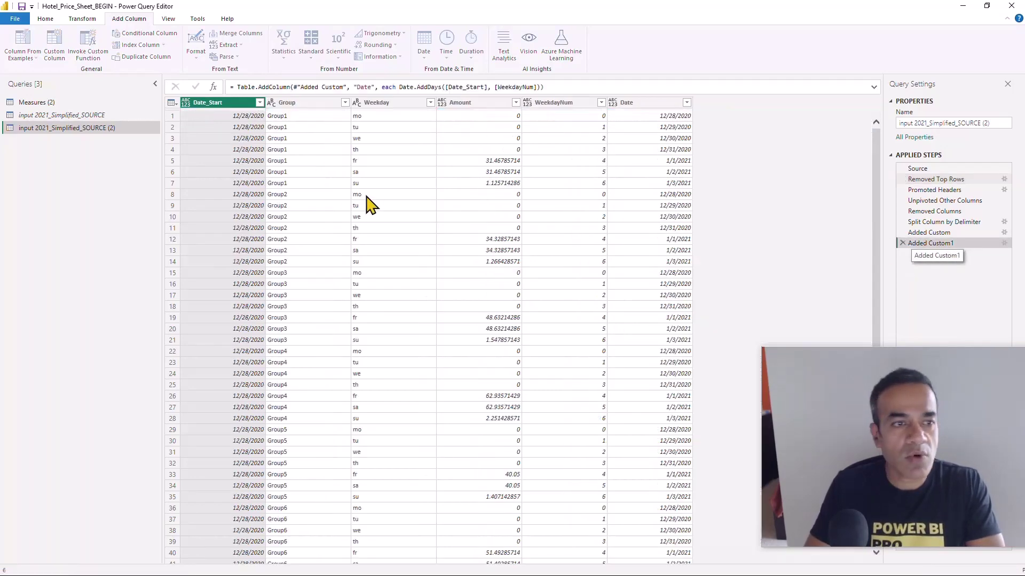
Step: Create a reference of the input 2021_Simplified_SOURCE query and name it ResortName
click(84, 115)
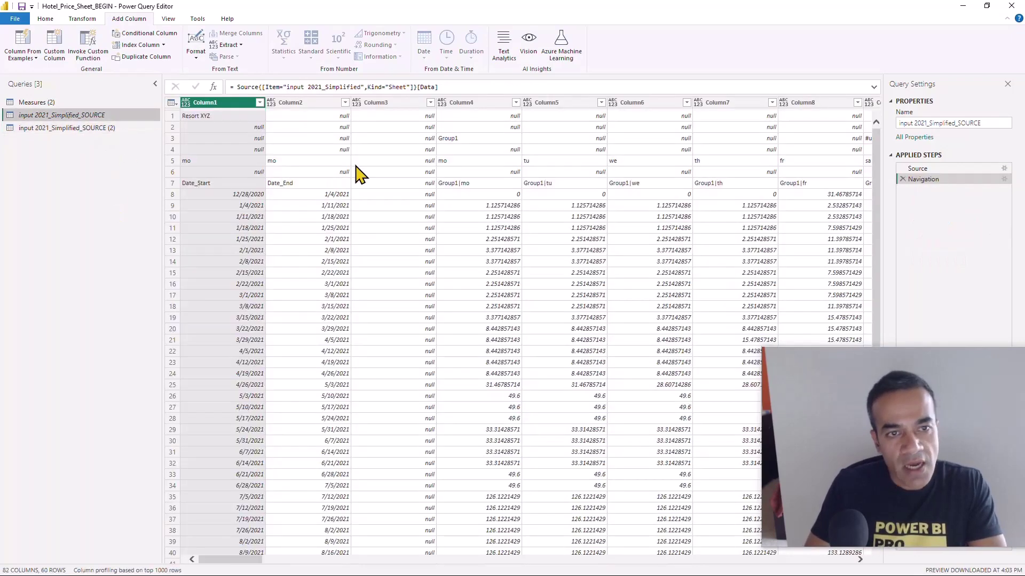
right_click(80, 120)
key(Escape)
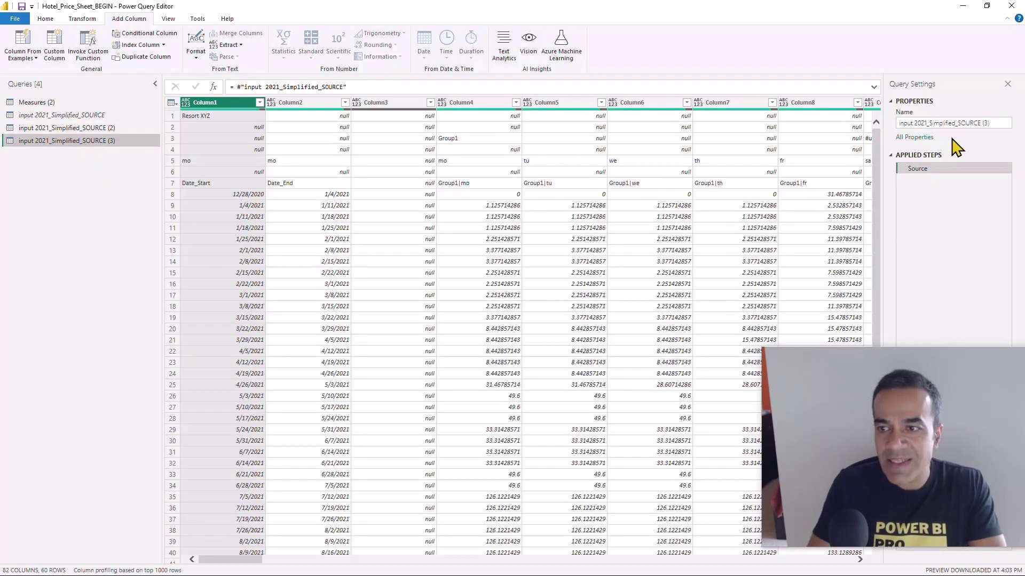
click(951, 122)
key(ctrl+a)
text(ResortName)
key(Return)
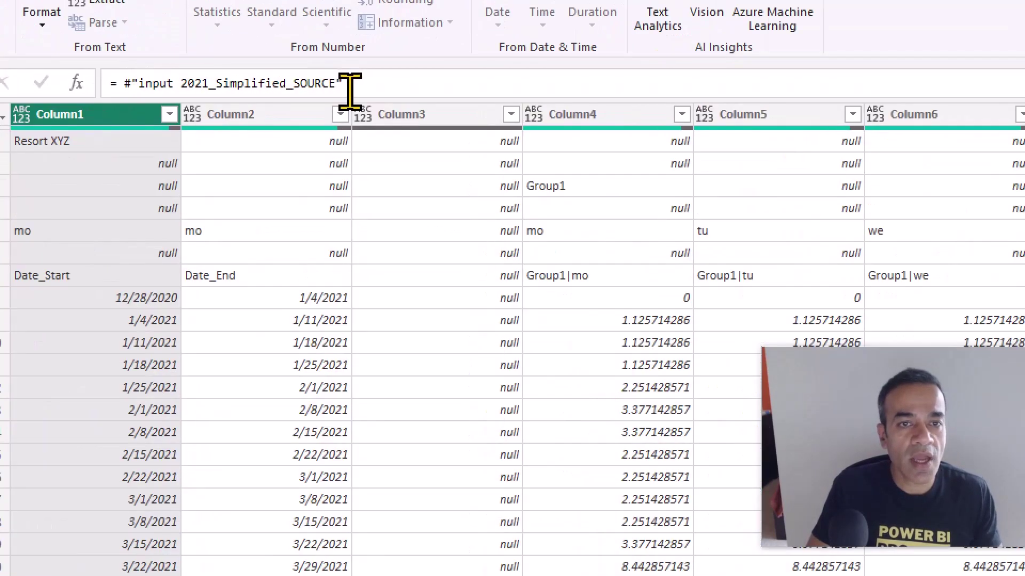
Step: Append {0} to the ResortName source formula to extract the first row as a record, and look through its fields
click(363, 84)
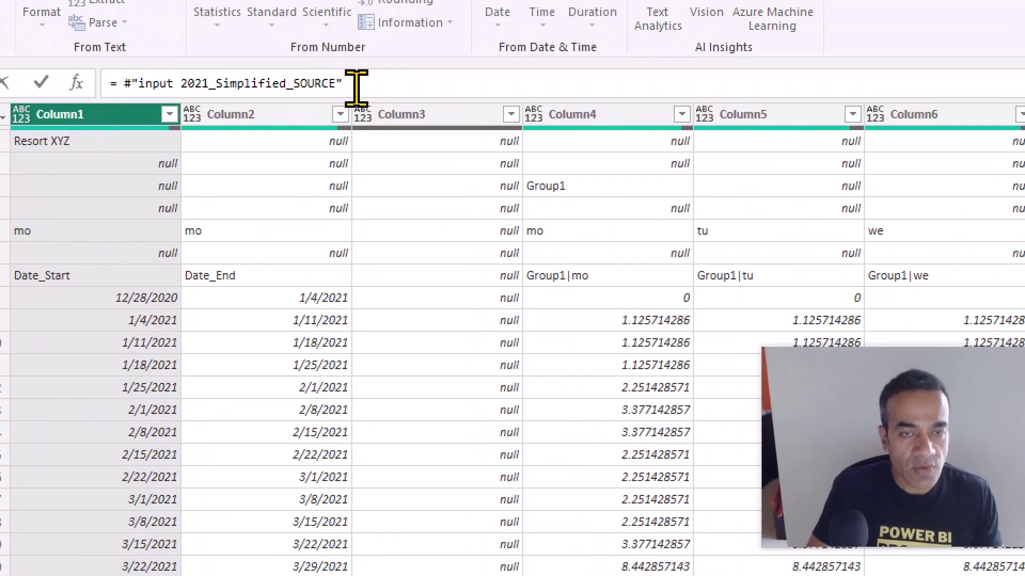
text({0)
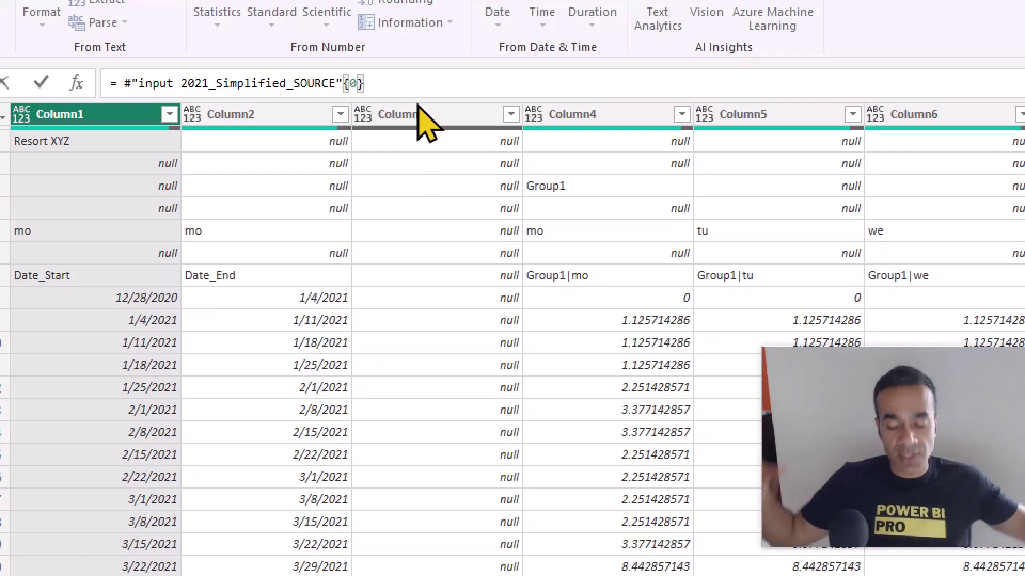
key(Return)
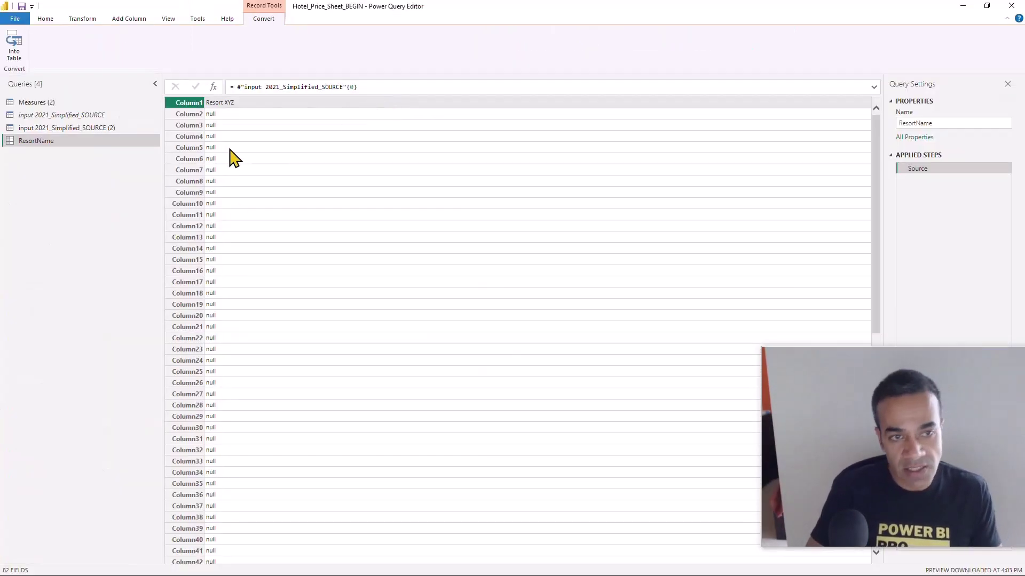
scroll(238, 326, down, 10)
scroll(256, 309, up, 10)
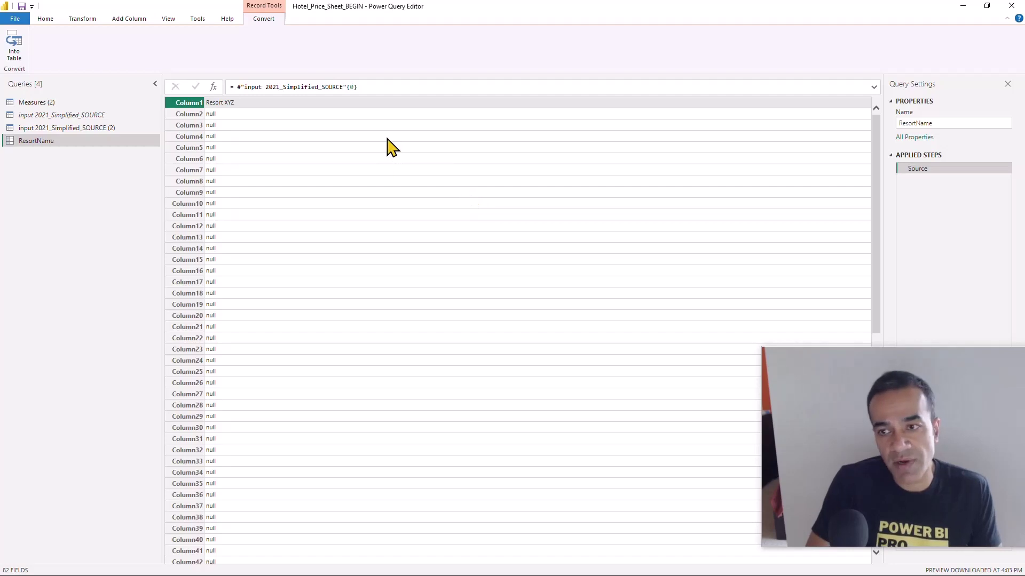
Step: Append [Column1] to the ResortName formula after {0} to extract the resort name as a single value
click(370, 89)
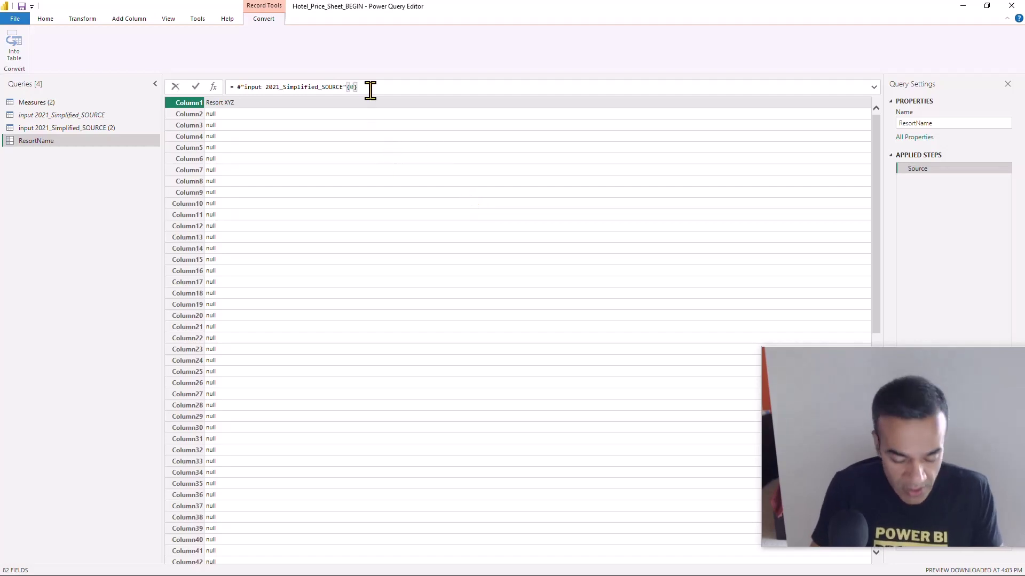
click(370, 90)
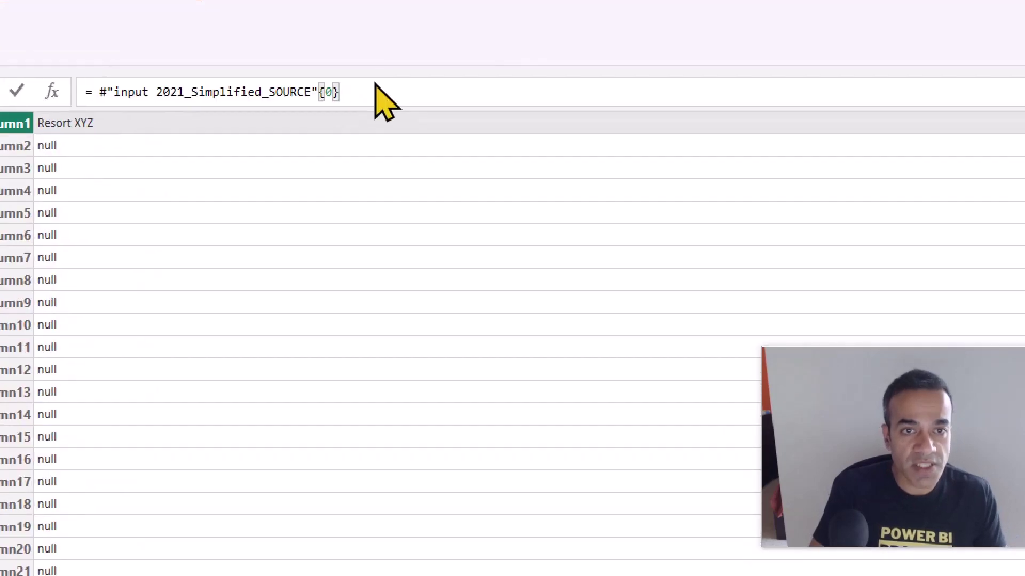
text([Col)
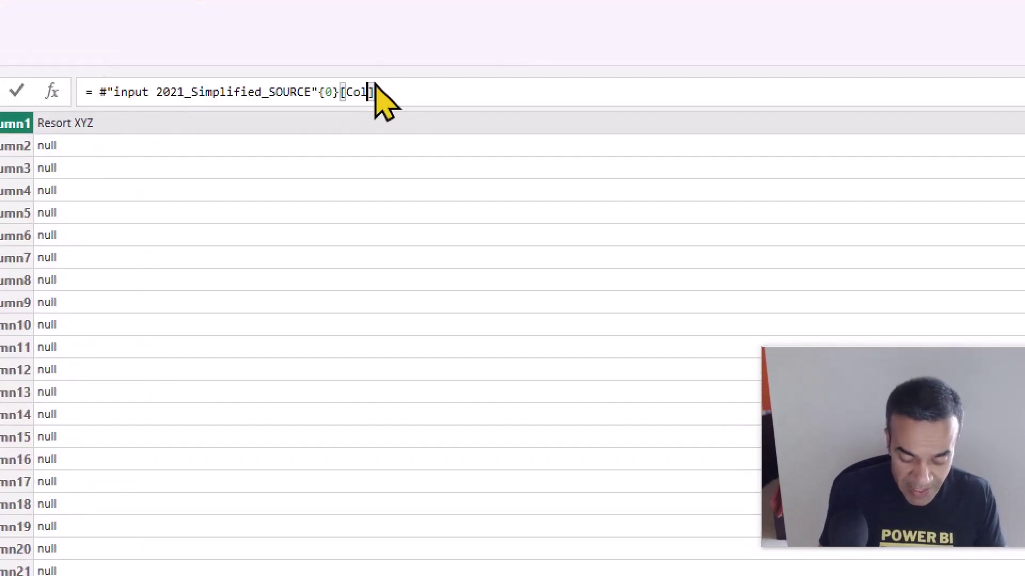
text(umn1)
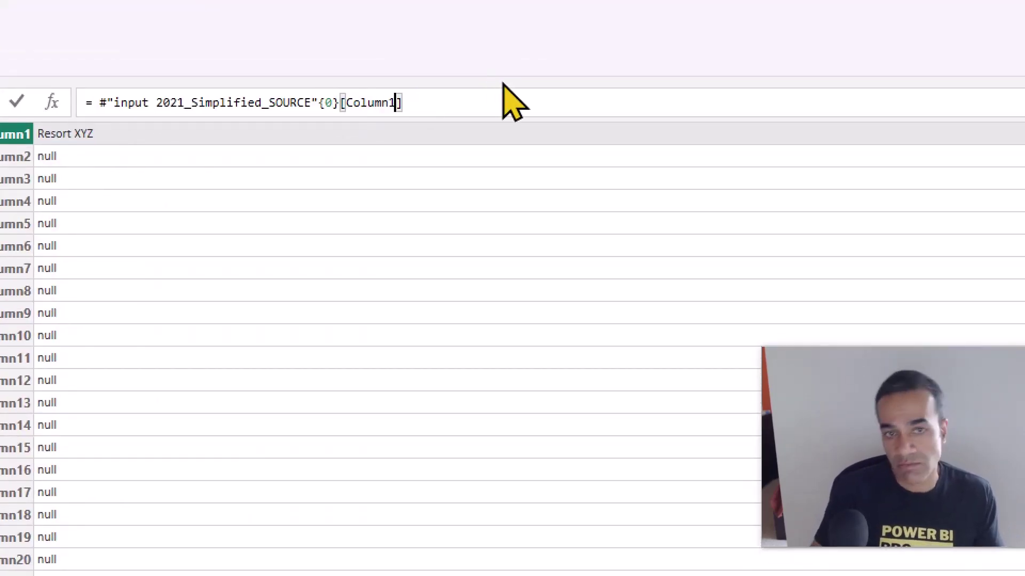
click(133, 103)
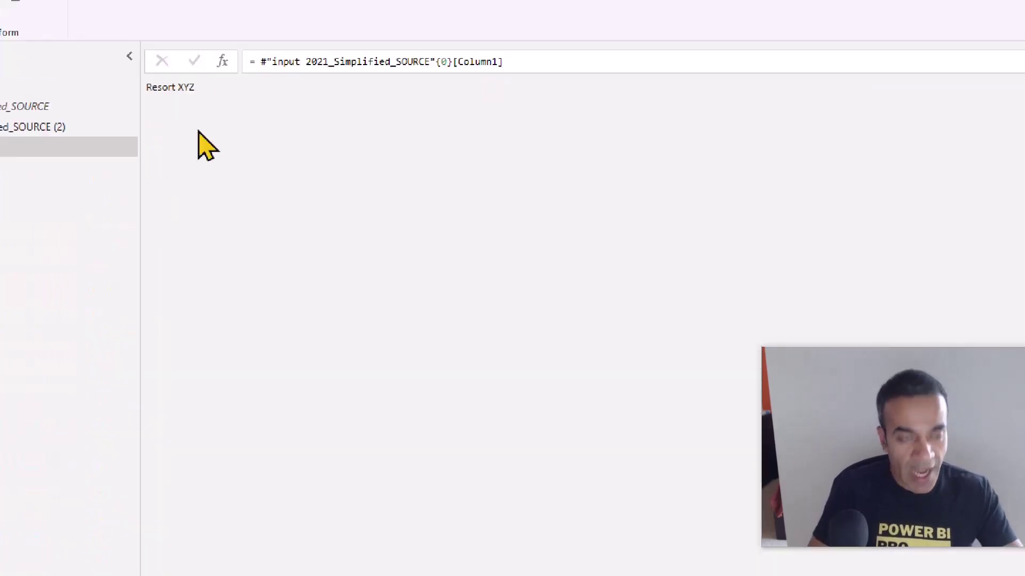
click(40, 209)
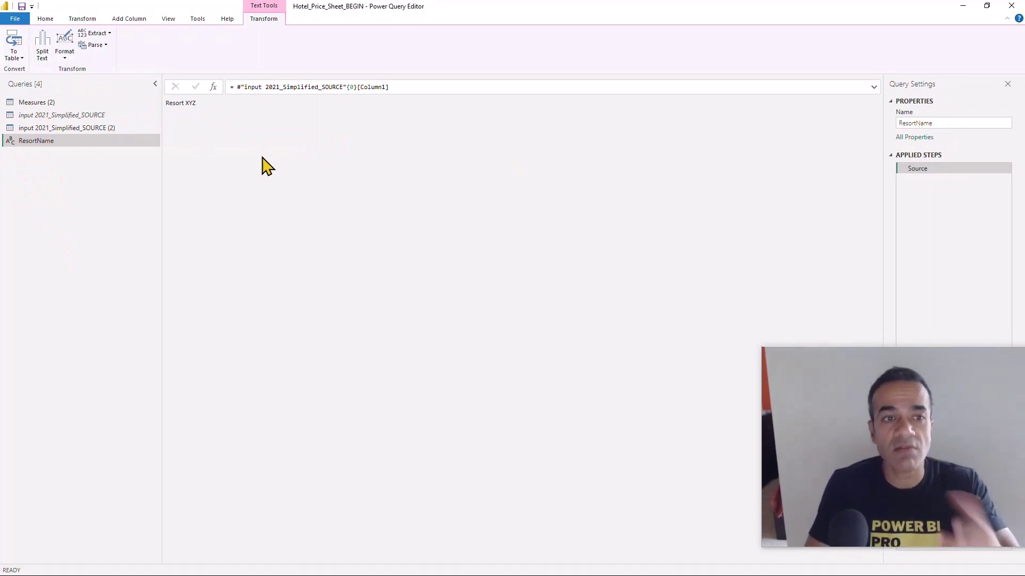
Step: Rename the input 2021_Simplified_SOURCE (2) query as Output 2021
click(91, 129)
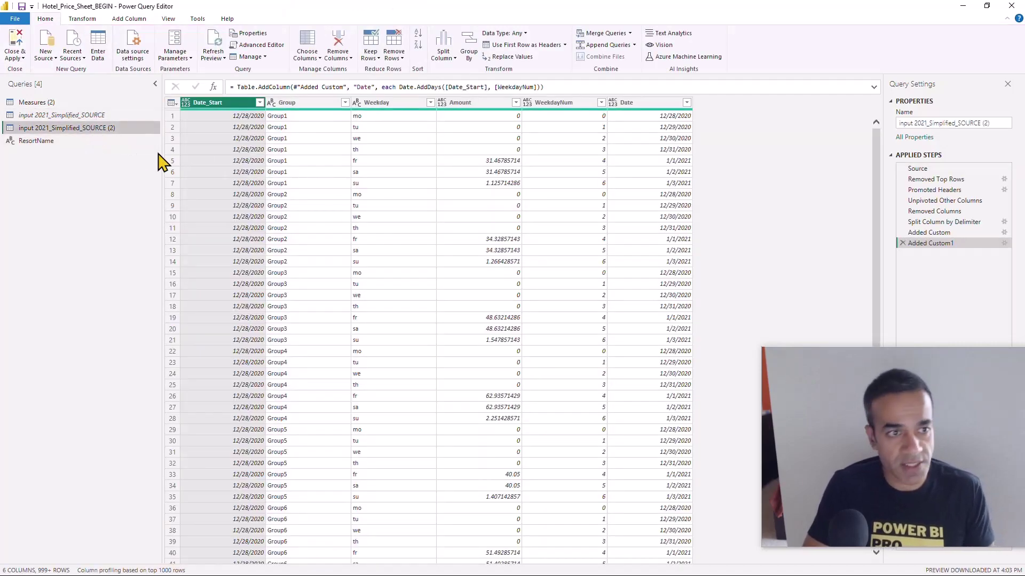
click(93, 142)
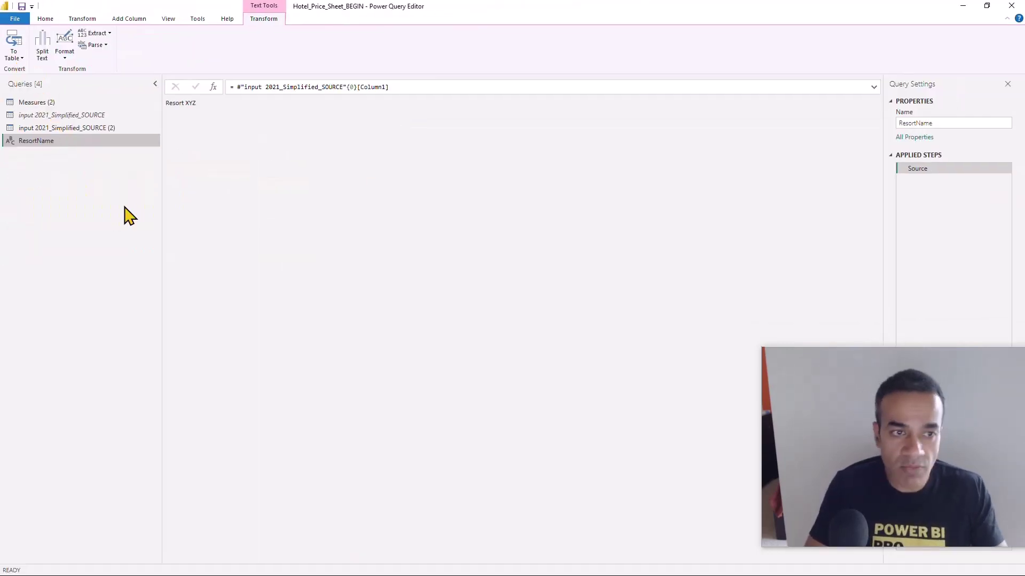
click(103, 131)
double_click(905, 124)
text(Output 2021_Simplified_SOURCE (2)
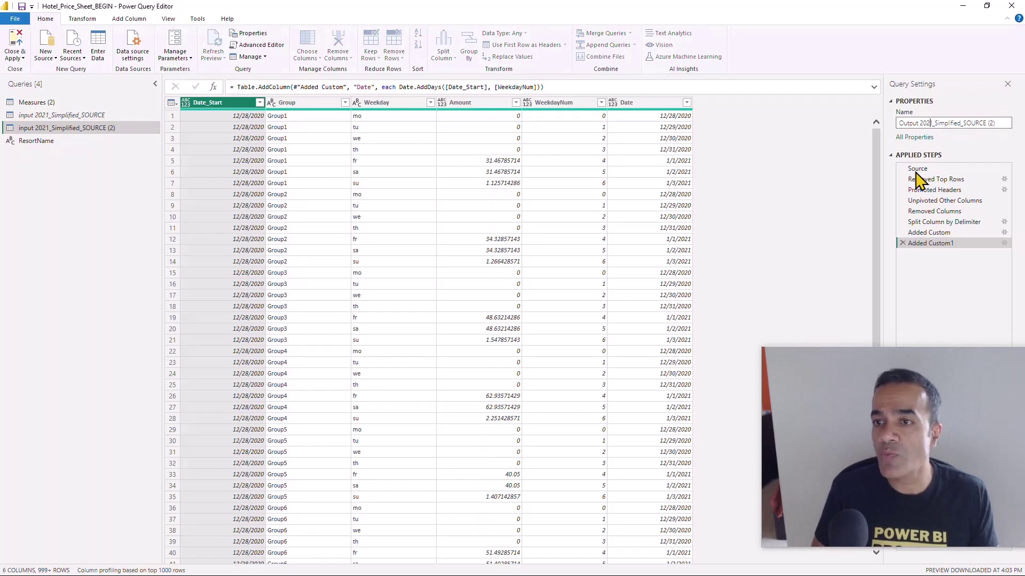
key(shift+End)
key(Delete)
key(Return)
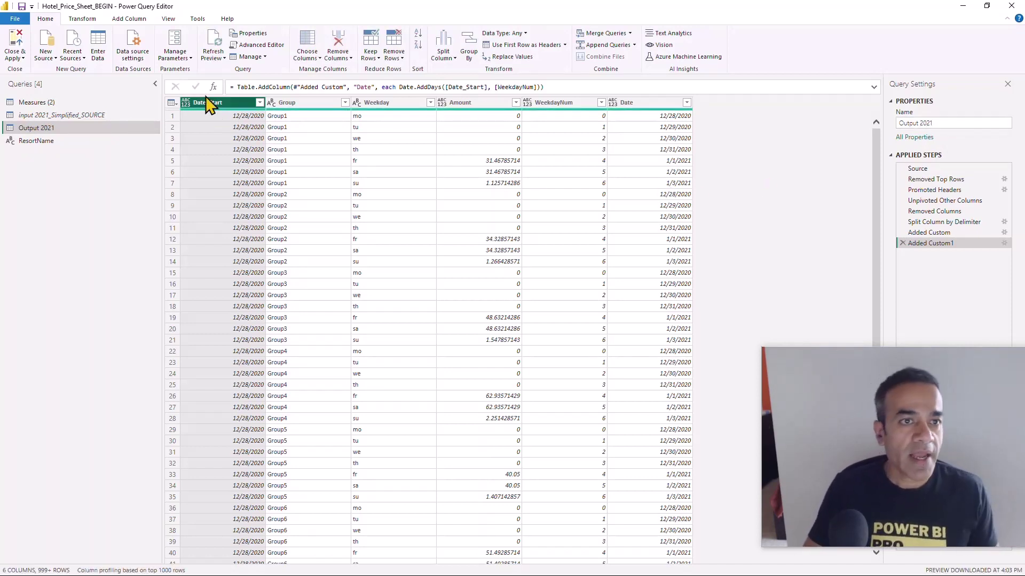
Step: Add a custom column named Resort with the formula ResortName to Output 2021, checking the layout against the 2021 sheet in Excel
click(140, 21)
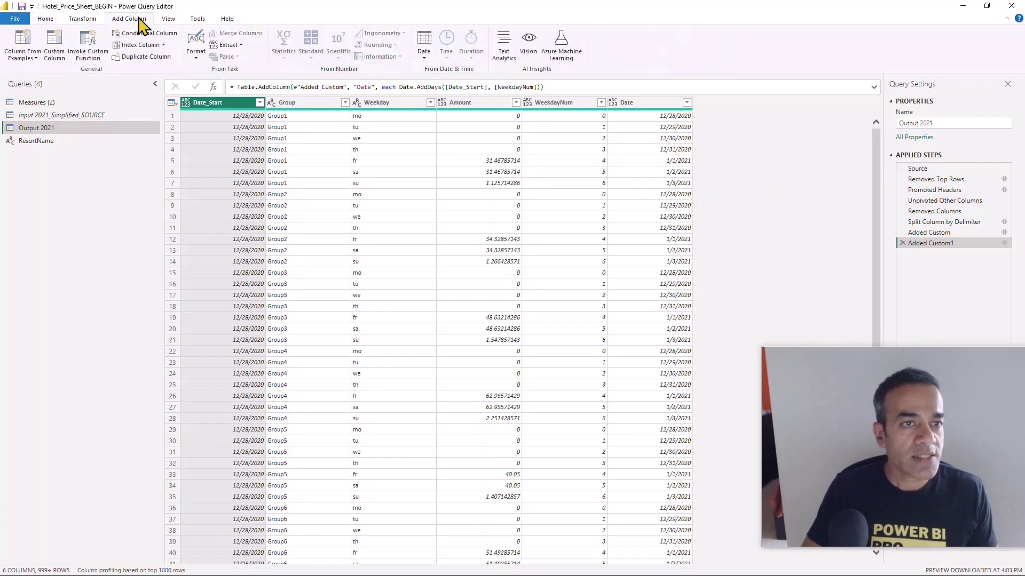
click(58, 49)
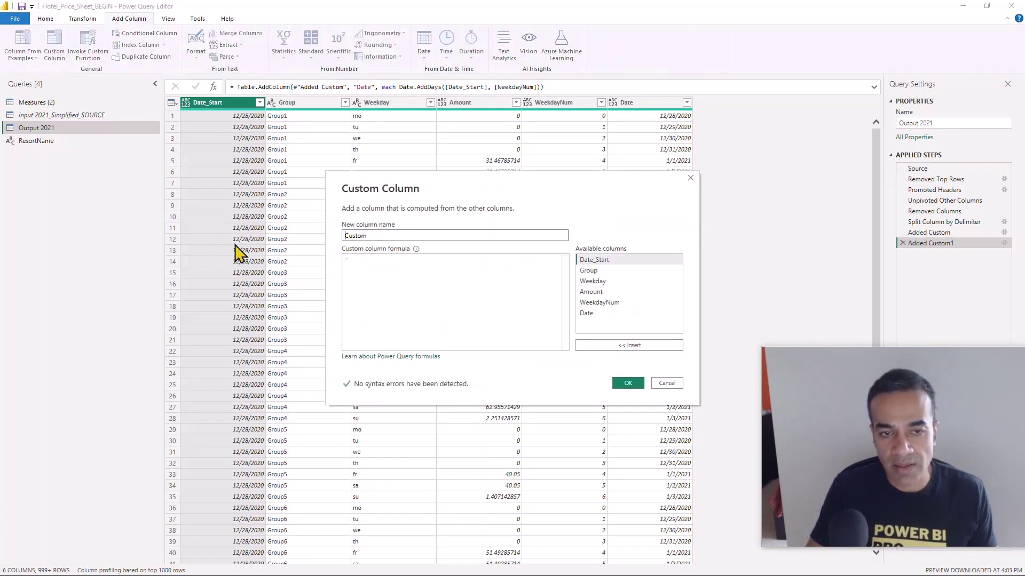
text(Resort)
key(alt+Tab)
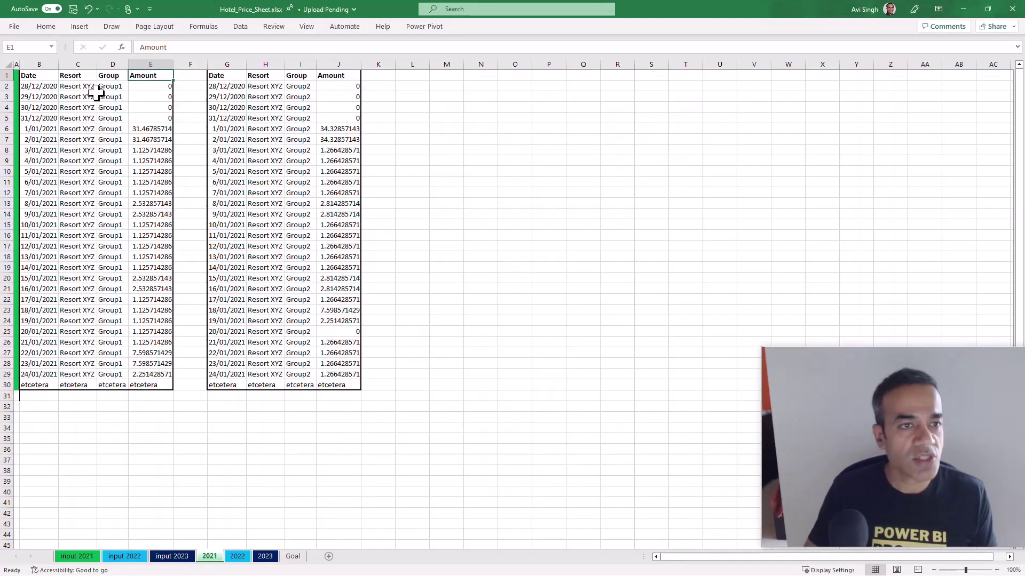
key(alt+Tab)
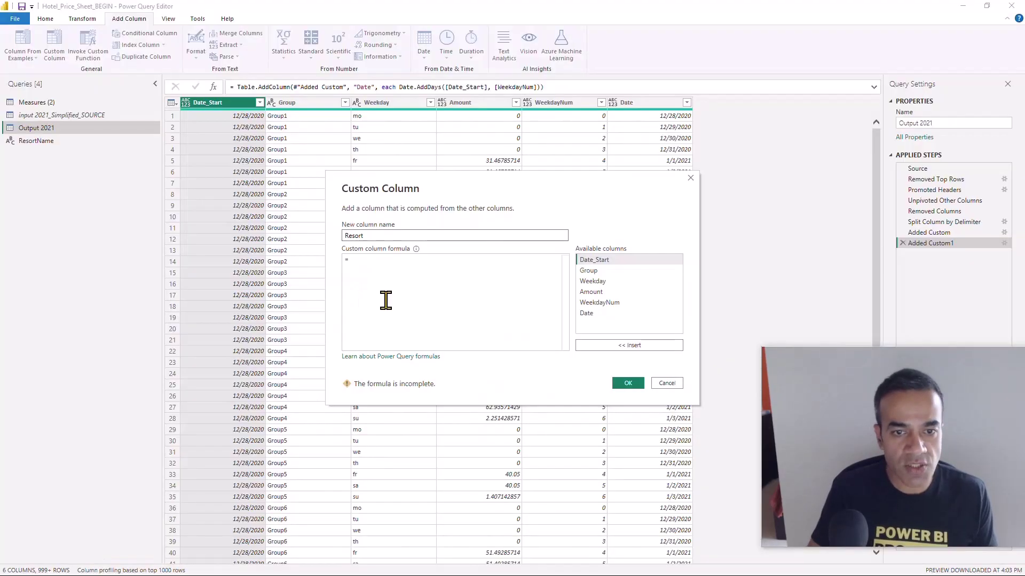
click(383, 267)
text(ResortName)
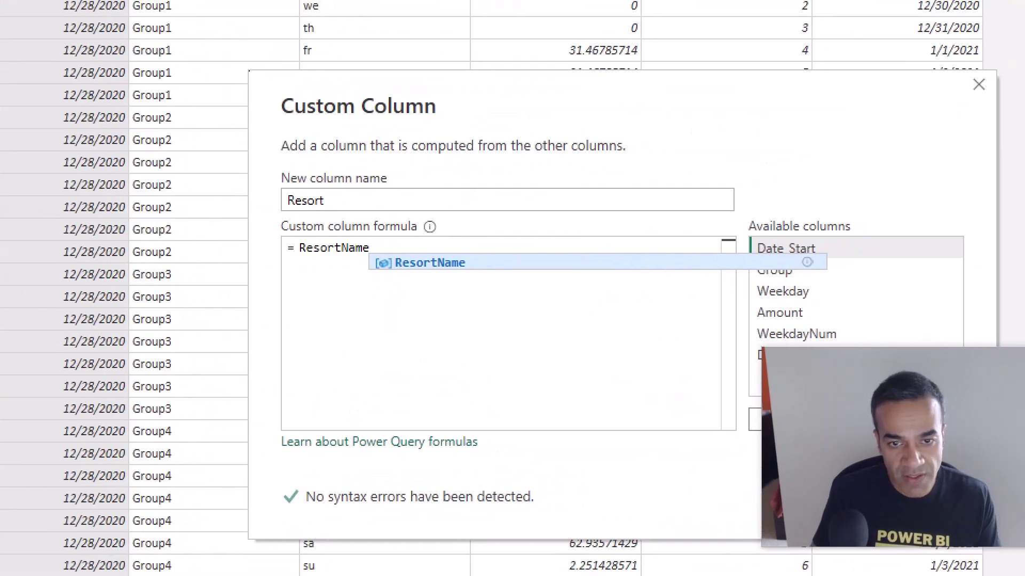
click(340, 277)
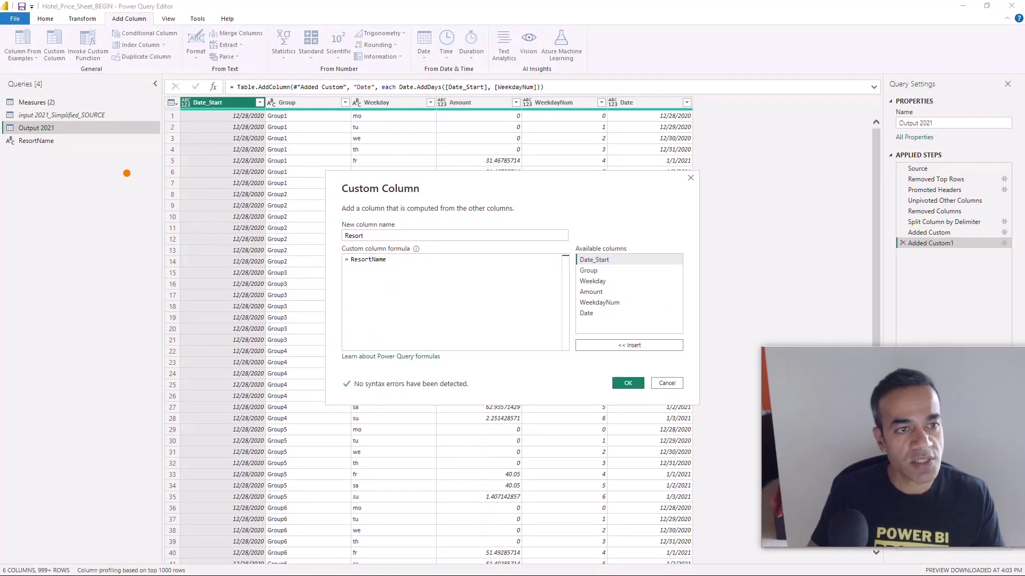
drag(69, 143, 338, 254)
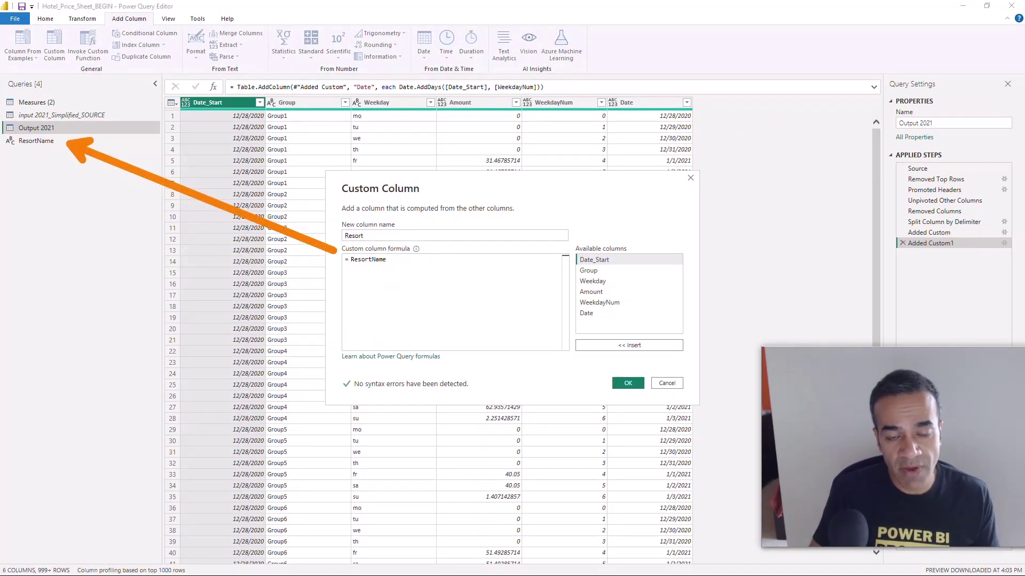
key(Escape)
click(627, 383)
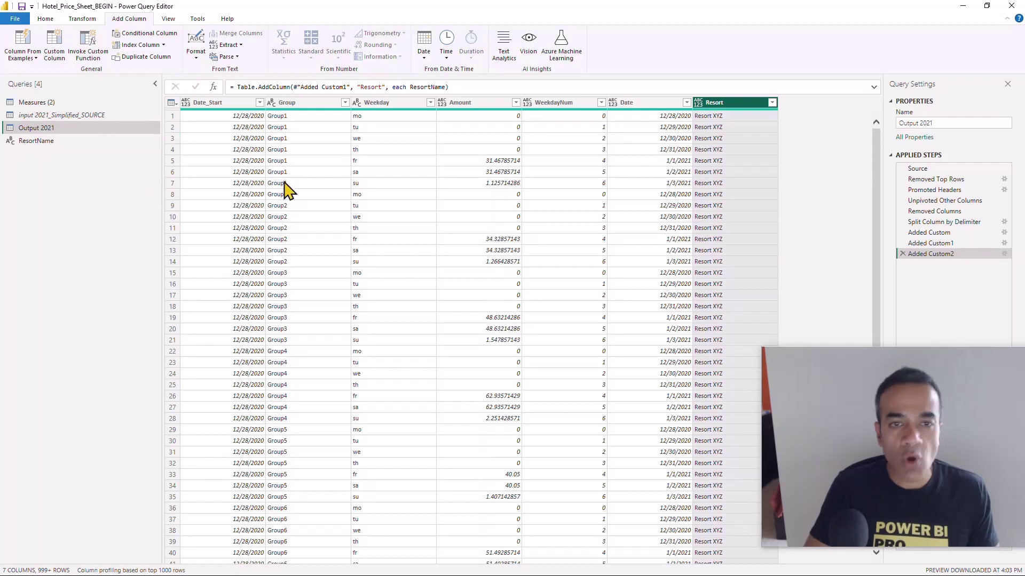
key(alt+Tab)
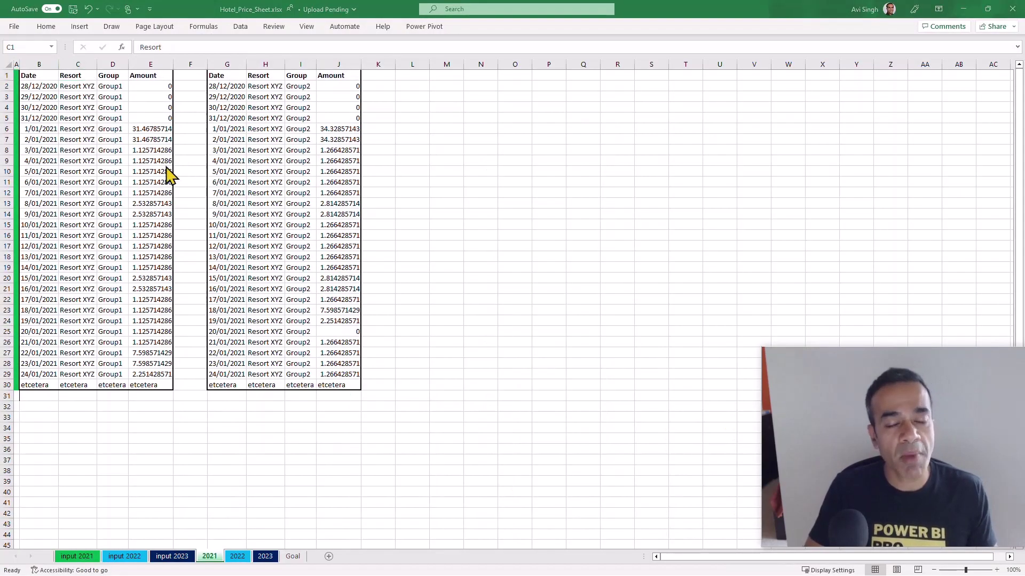
key(alt+Tab)
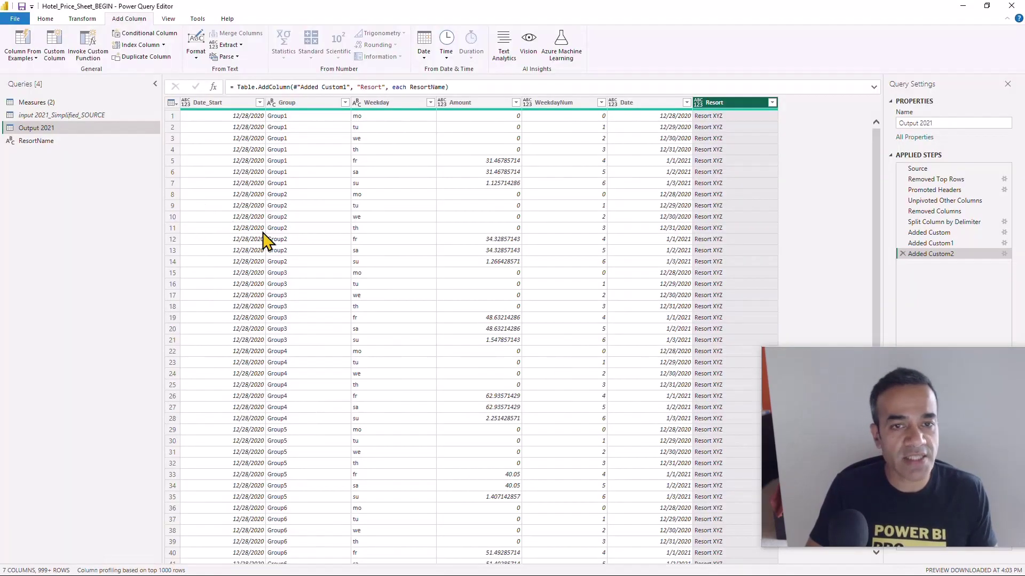
Step: Keep only the Date, Resort, Group and Amount columns in Output 2021, in that order, removing all other columns
click(648, 103)
ctrl+click(731, 104)
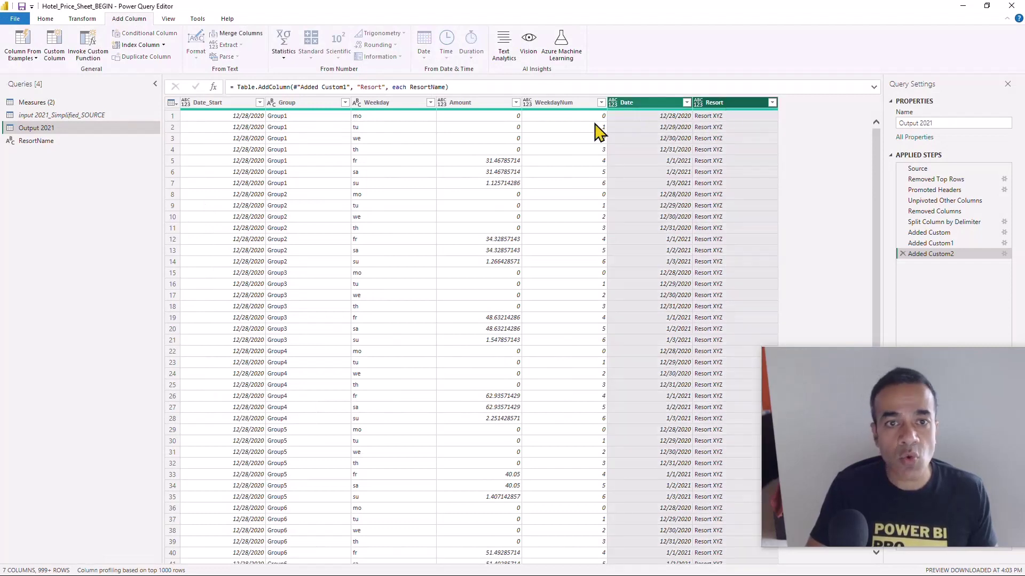
ctrl+click(326, 104)
ctrl+click(474, 105)
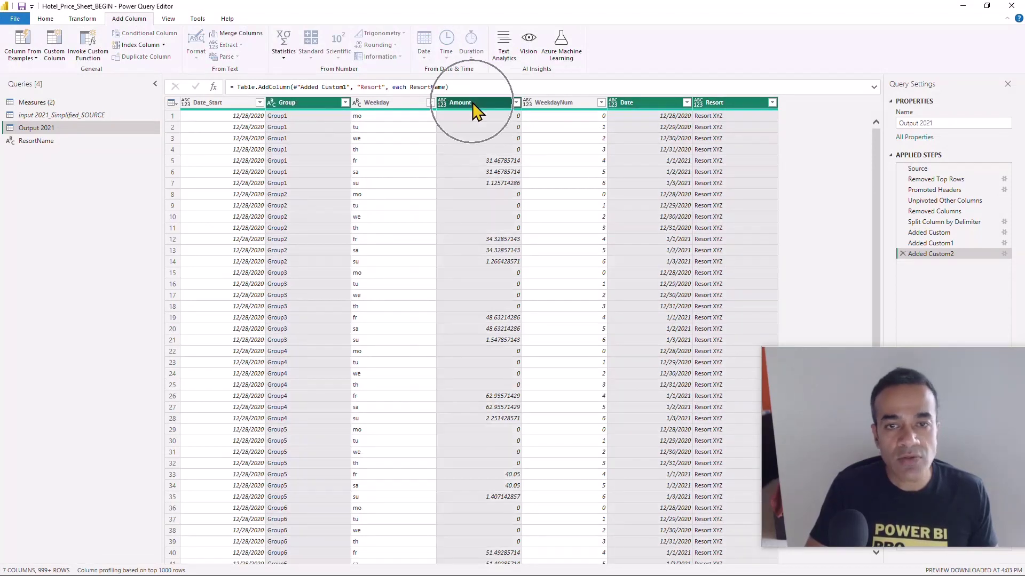
right_click(473, 104)
click(496, 135)
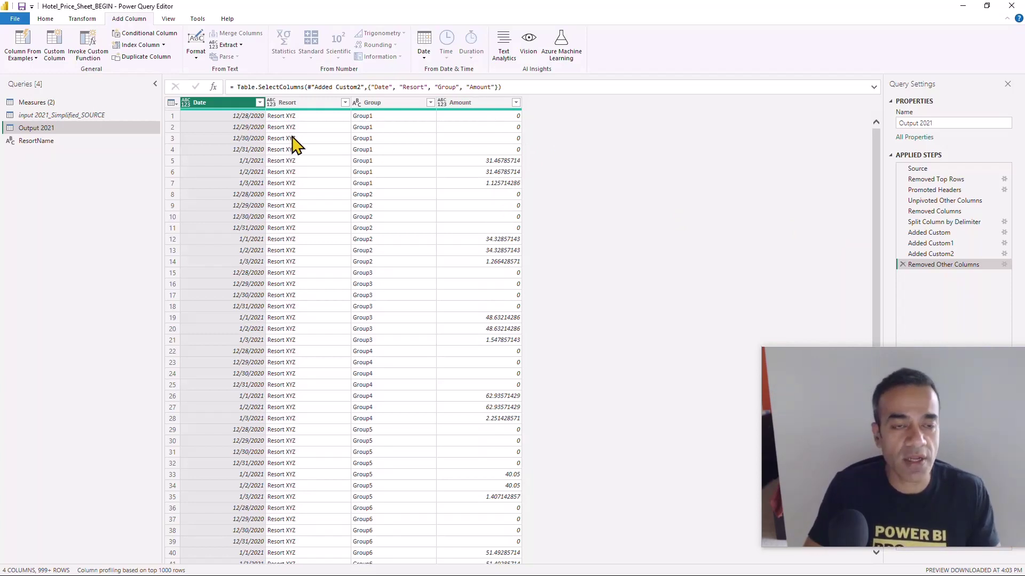
Step: Set the data type of the Date column to Date and the Amount column to Decimal Number
click(186, 106)
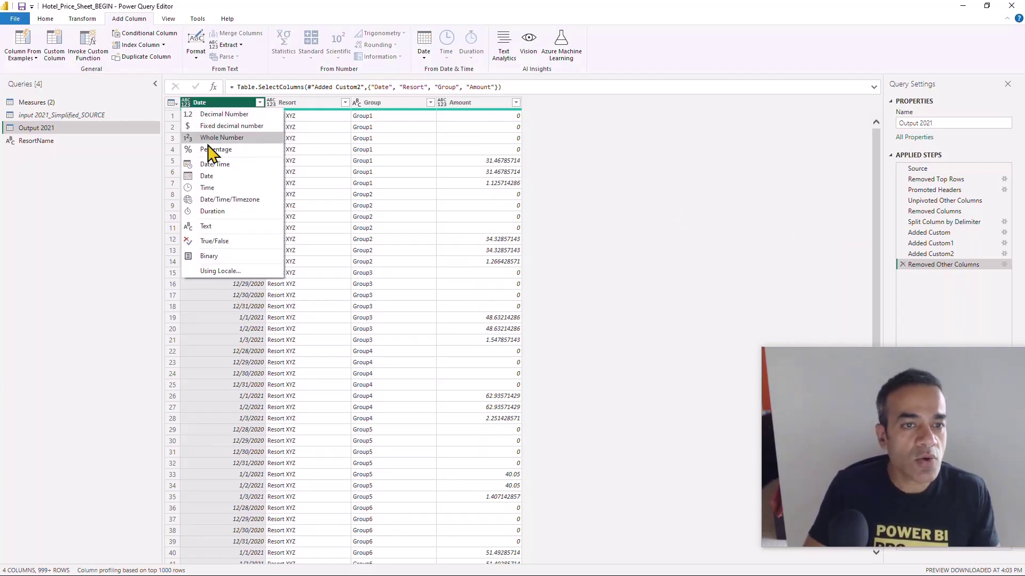
click(208, 177)
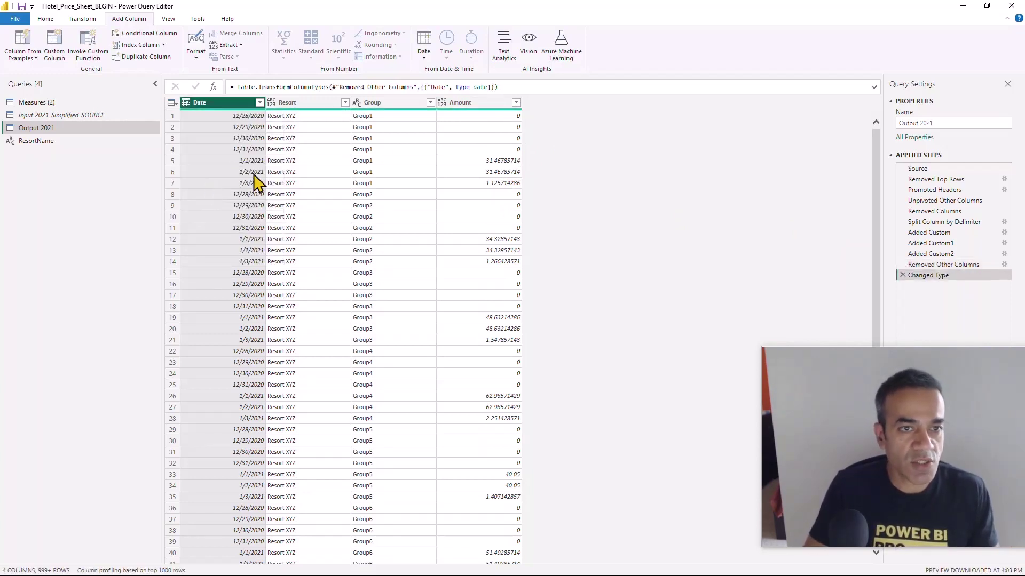
click(441, 102)
click(493, 115)
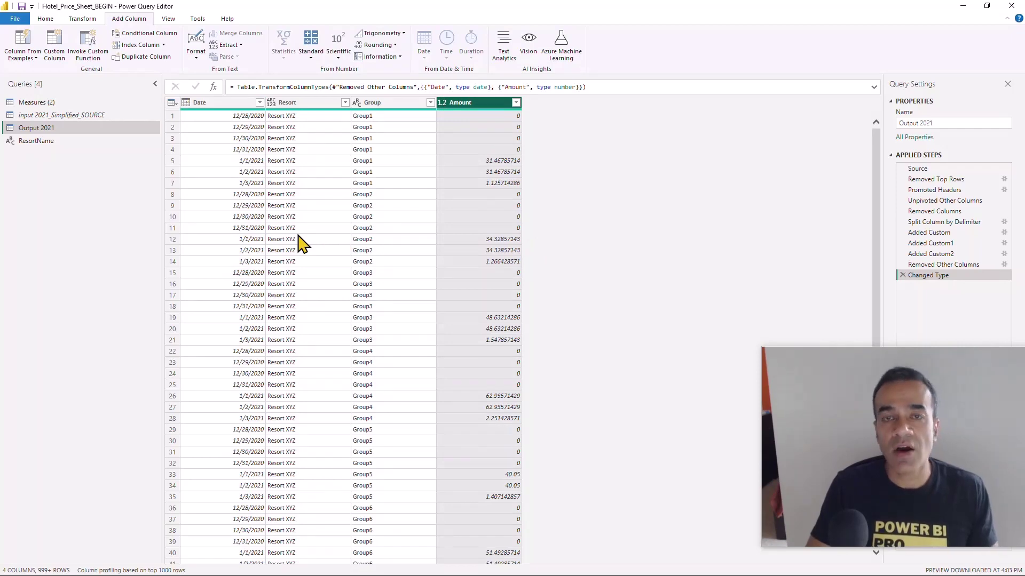
Step: Switch to the Power BI Desktop report window and show the C_Ask_Questions page
key(alt+Tab)
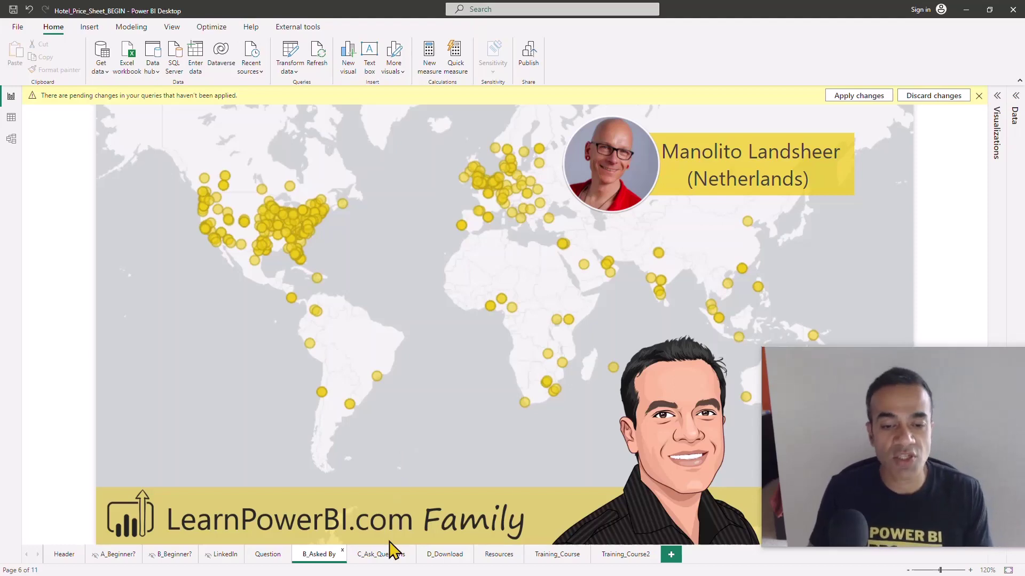
click(389, 557)
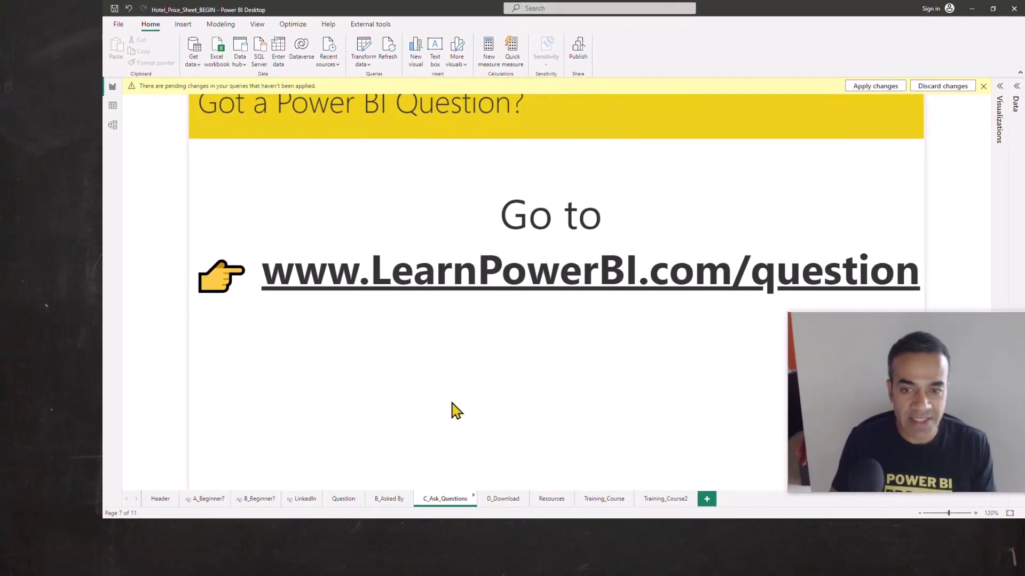